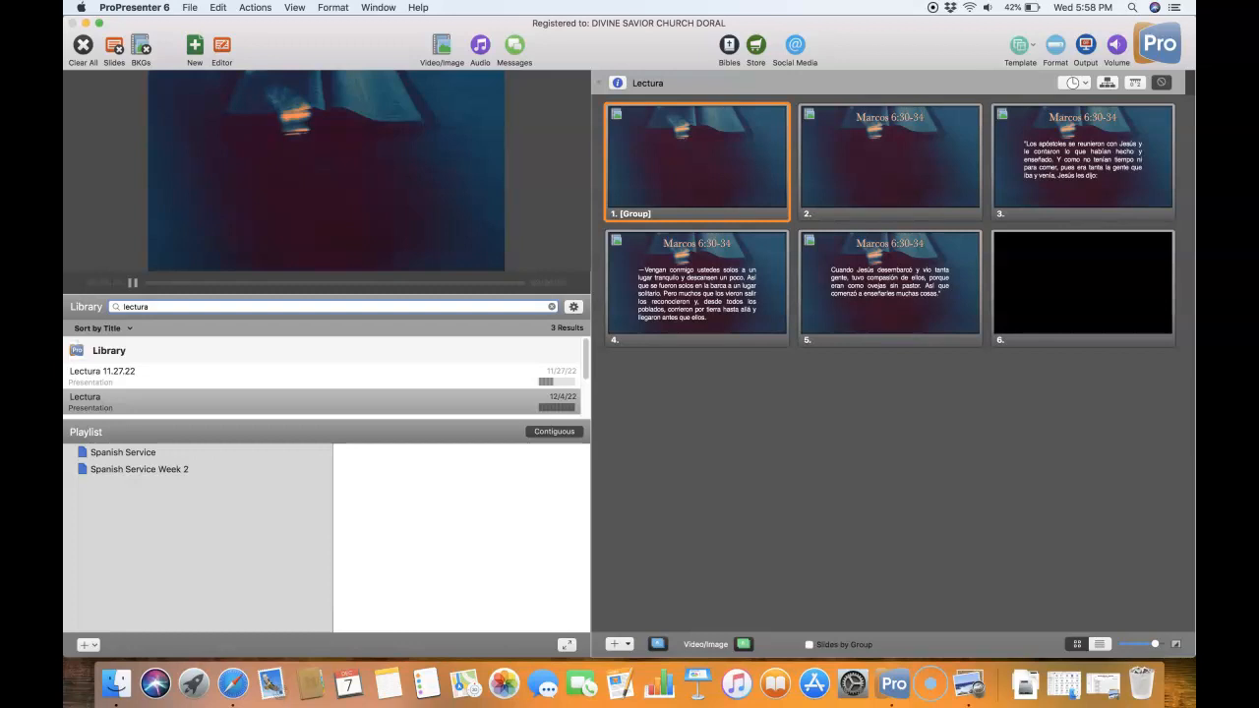
- Delete the Spanish Service Week 2 playlist
right_click(134, 476)
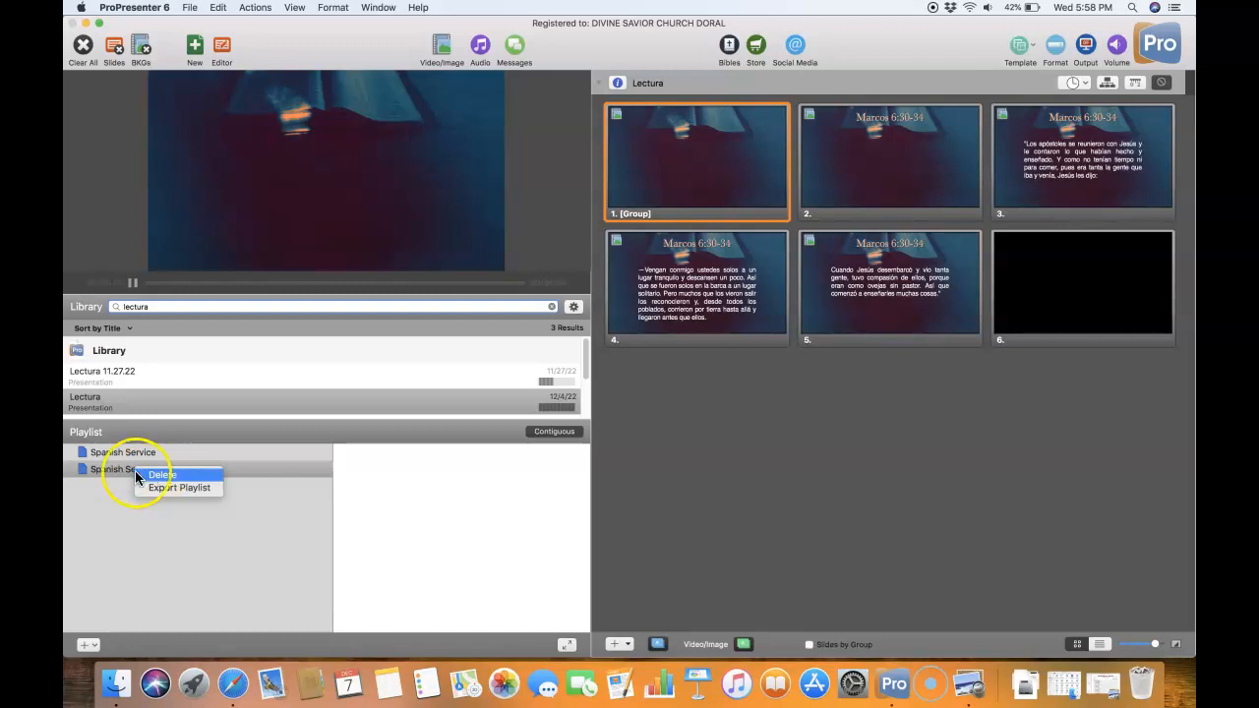
left_click(118, 476)
double_click(131, 474)
left_click(135, 474)
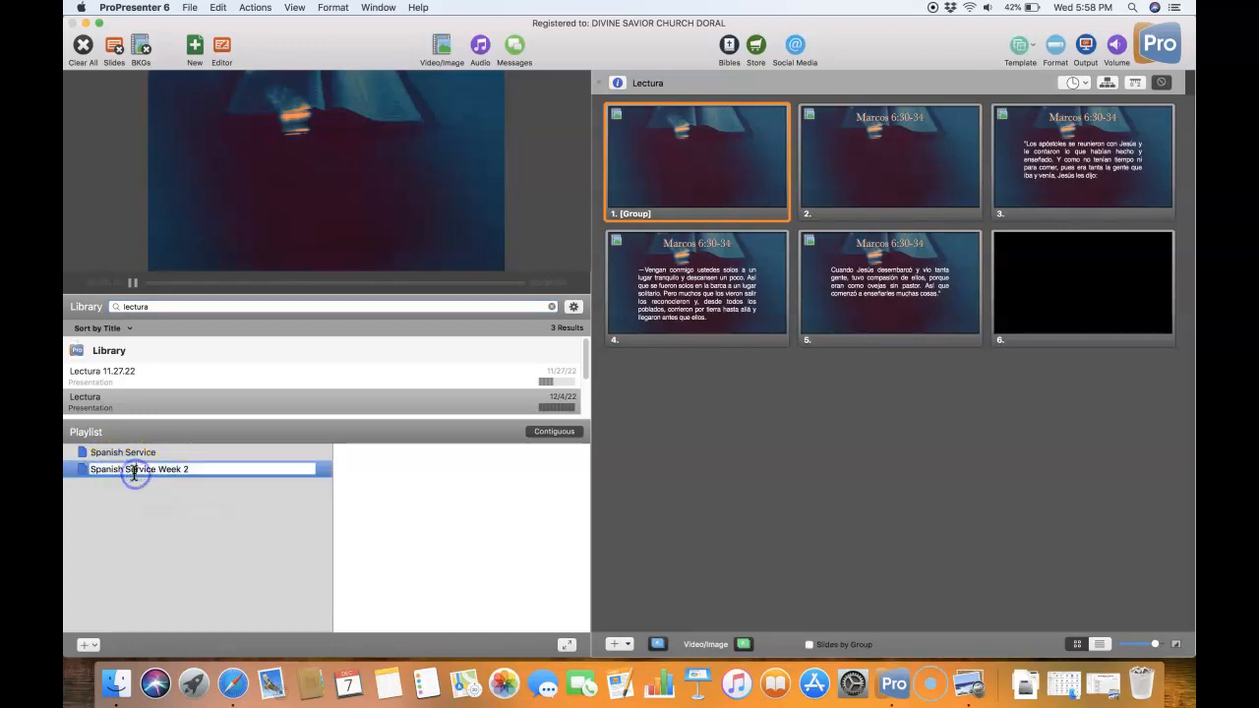
triple_click(140, 469)
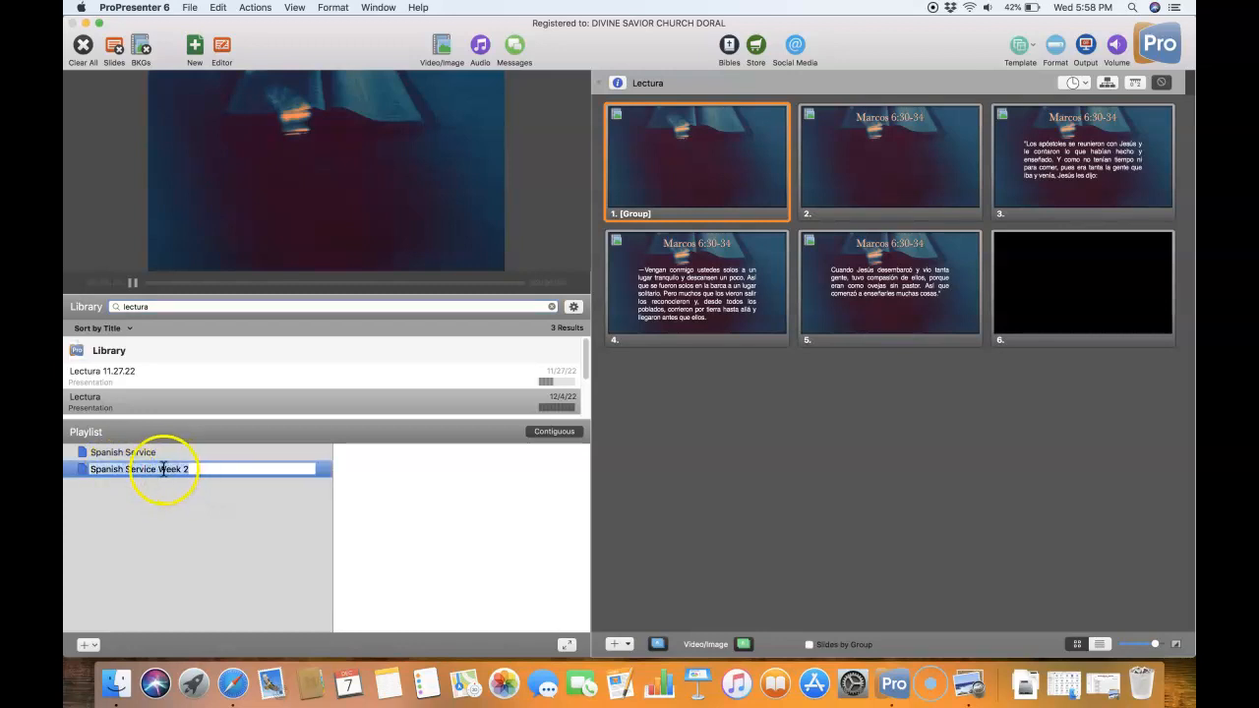
left_click(125, 494)
right_click(133, 476)
left_click(150, 476)
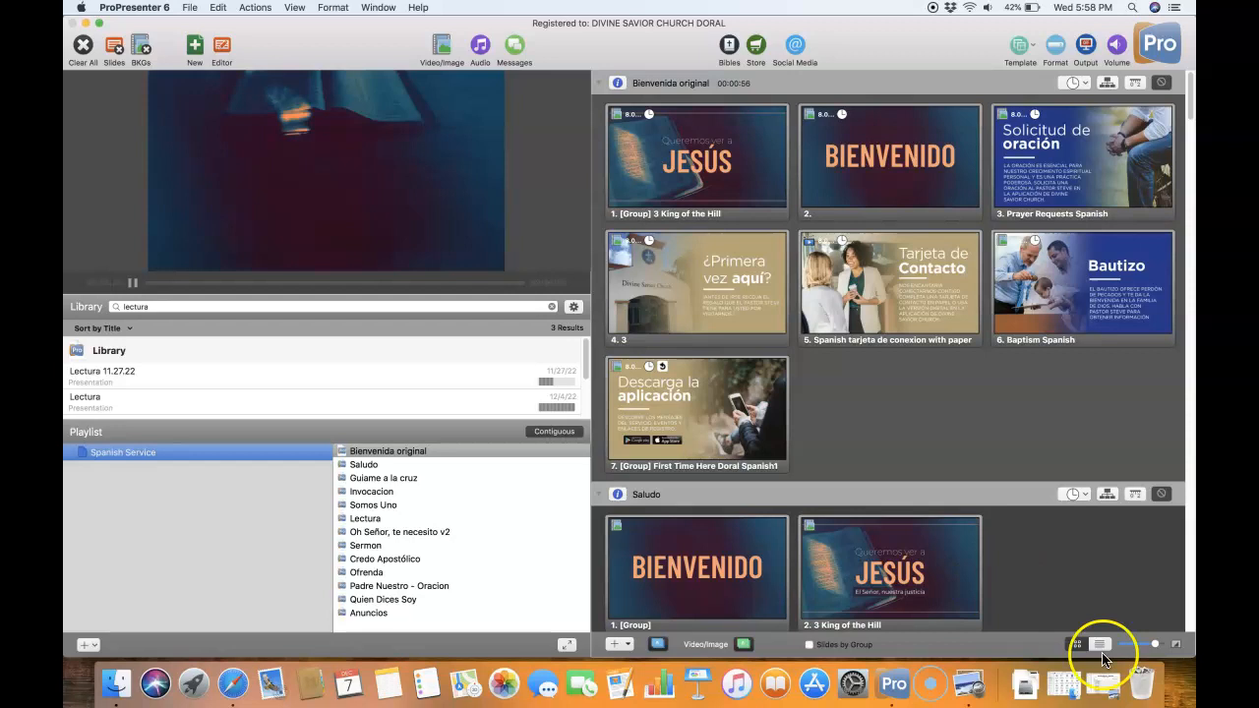
- Check the first song title in the Spanish worship plan PDF in Preview and search the ProPresenter library for "o ven o ven"
left_click(1106, 695)
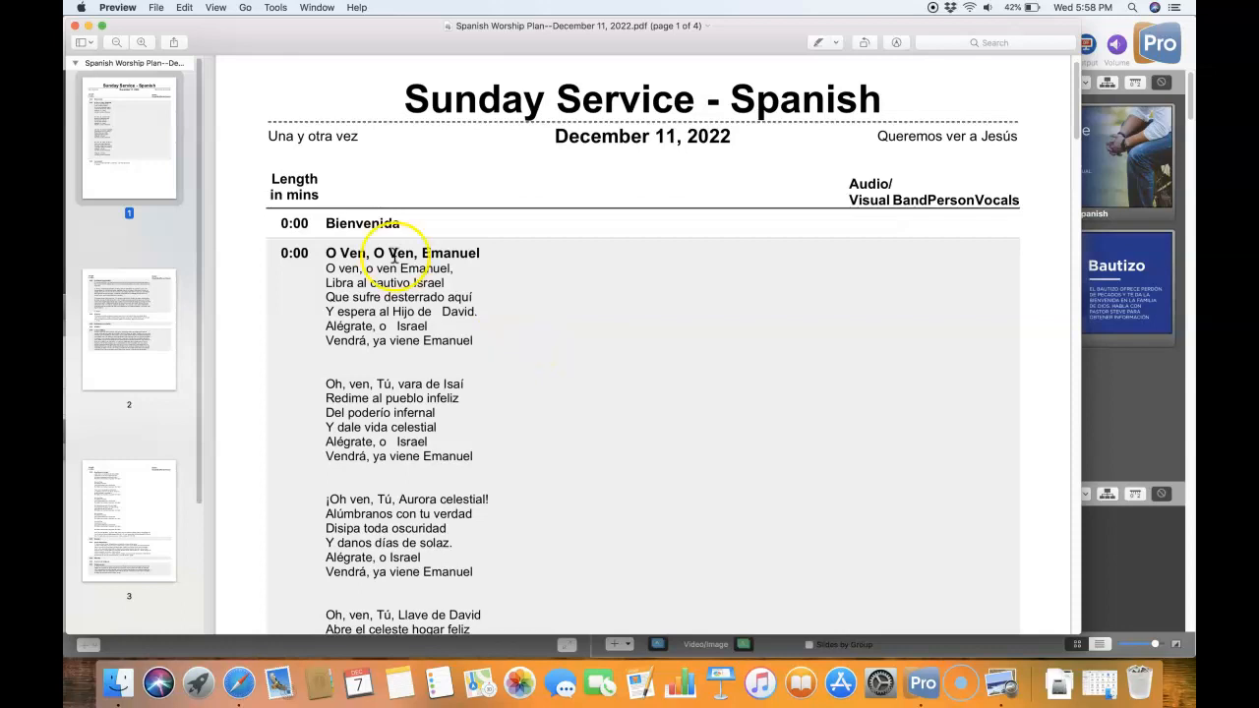
left_click(88, 26)
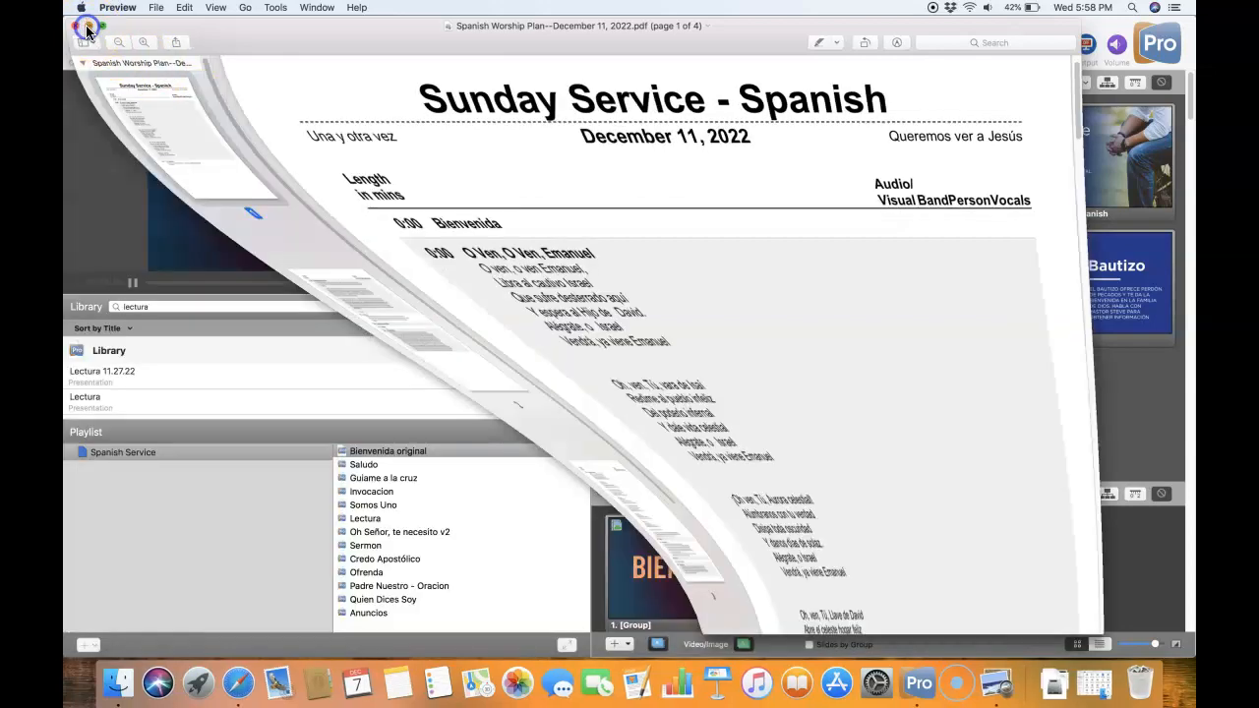
left_click(162, 306)
left_click_drag(161, 306, 108, 290)
type("o ven")
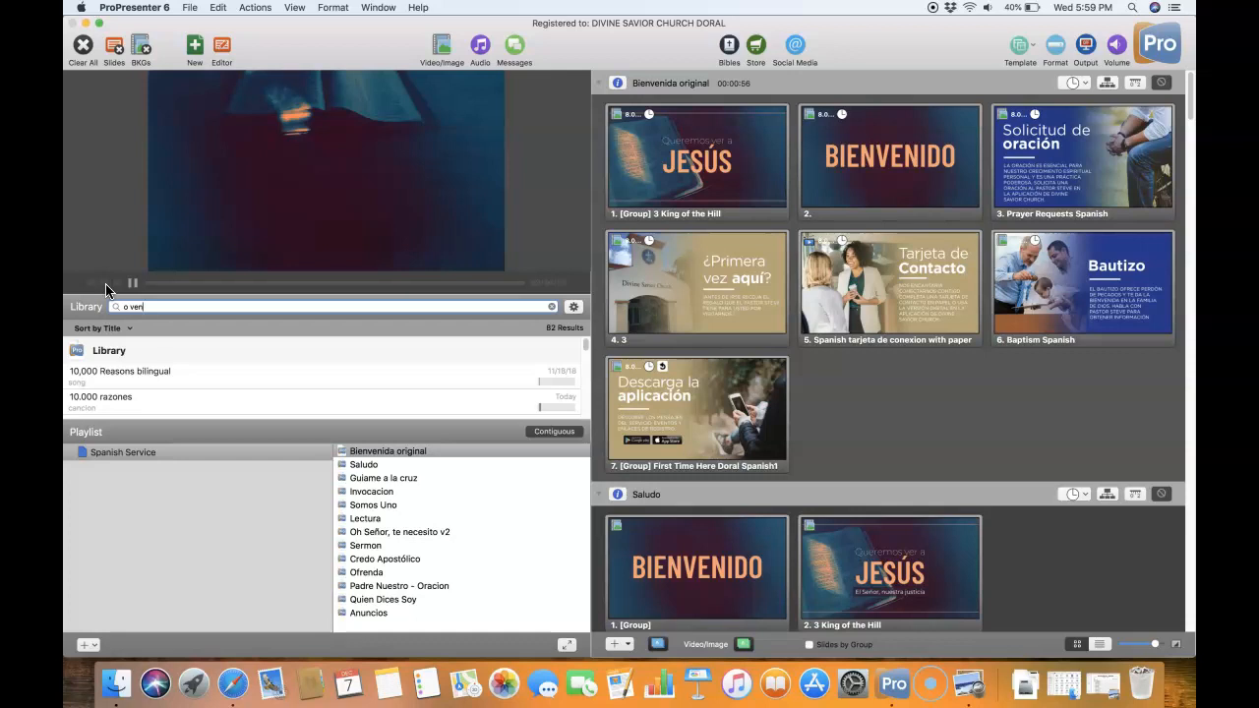
type("ove")
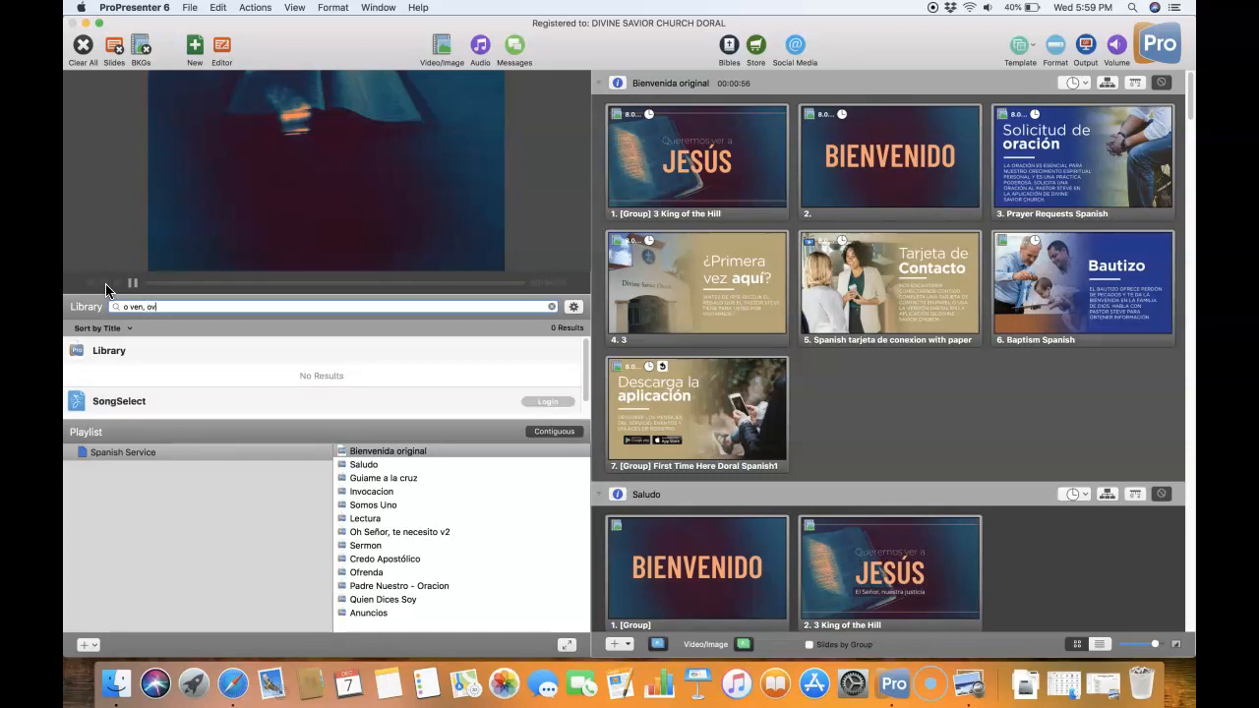
key("BackSpace")
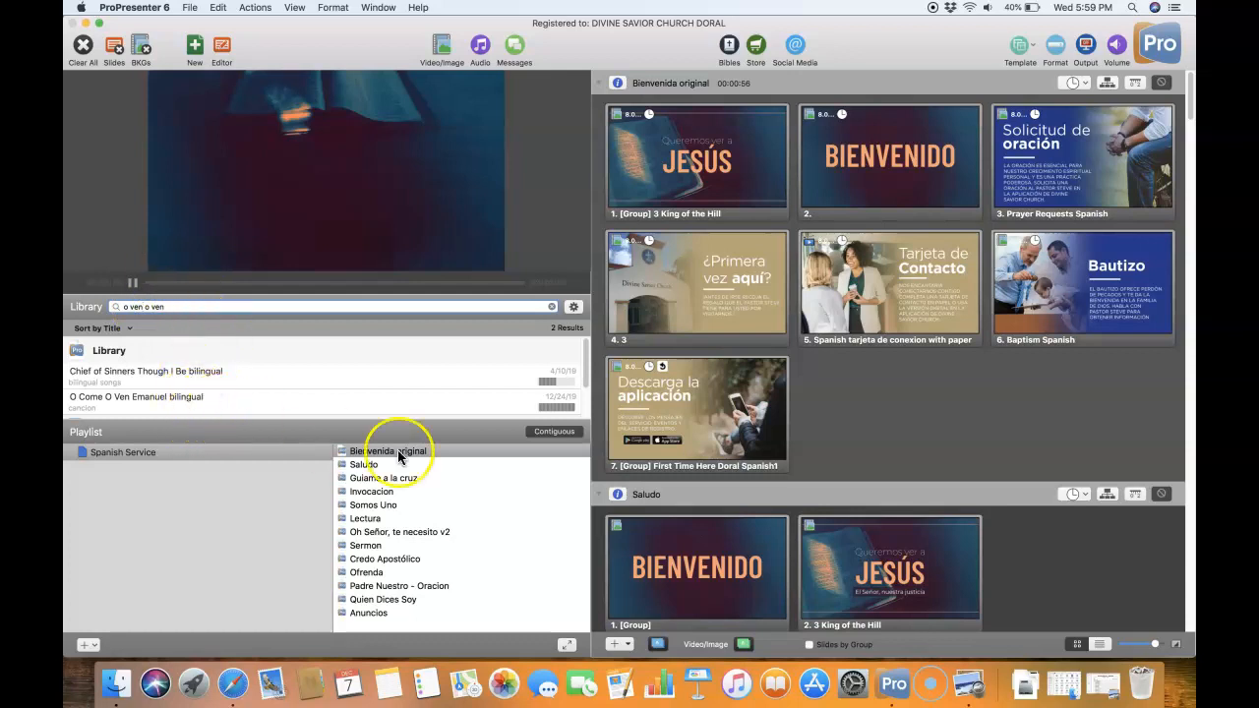
- Copy the lyric line "O ven, o ven Emanuel," from the worship plan PDF in Preview
left_click(1099, 682)
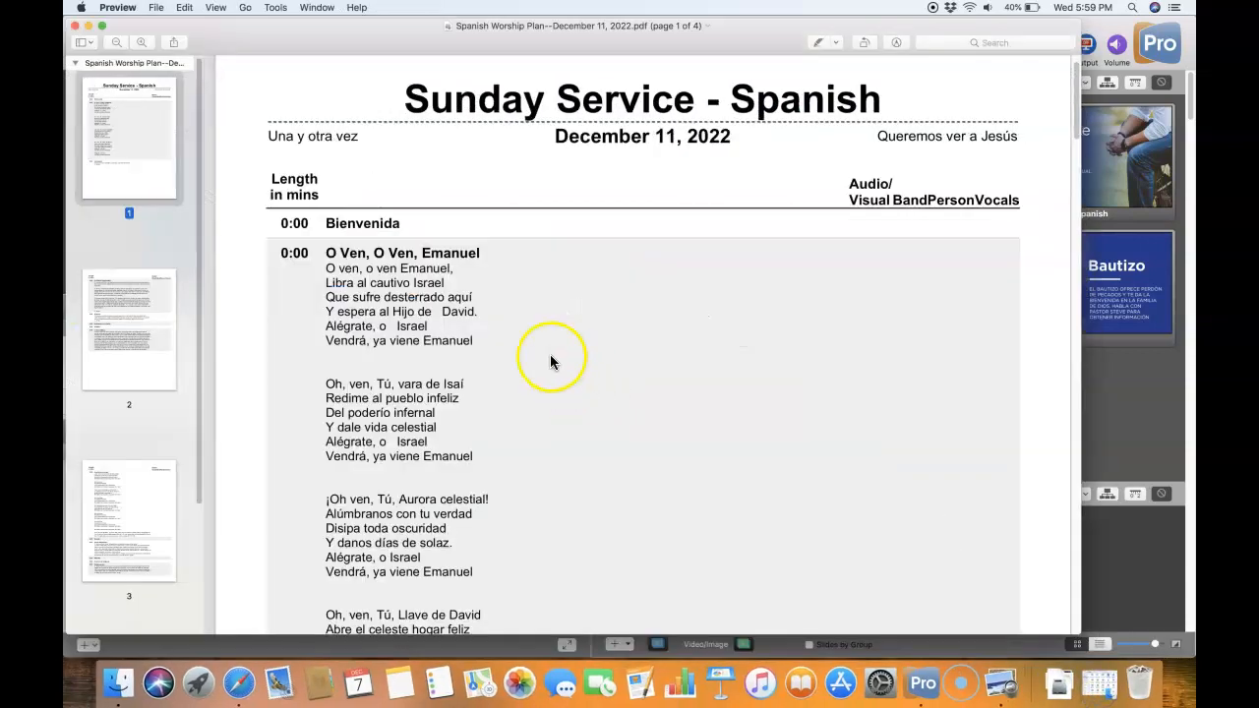
triple_click(398, 268)
right_click(398, 266)
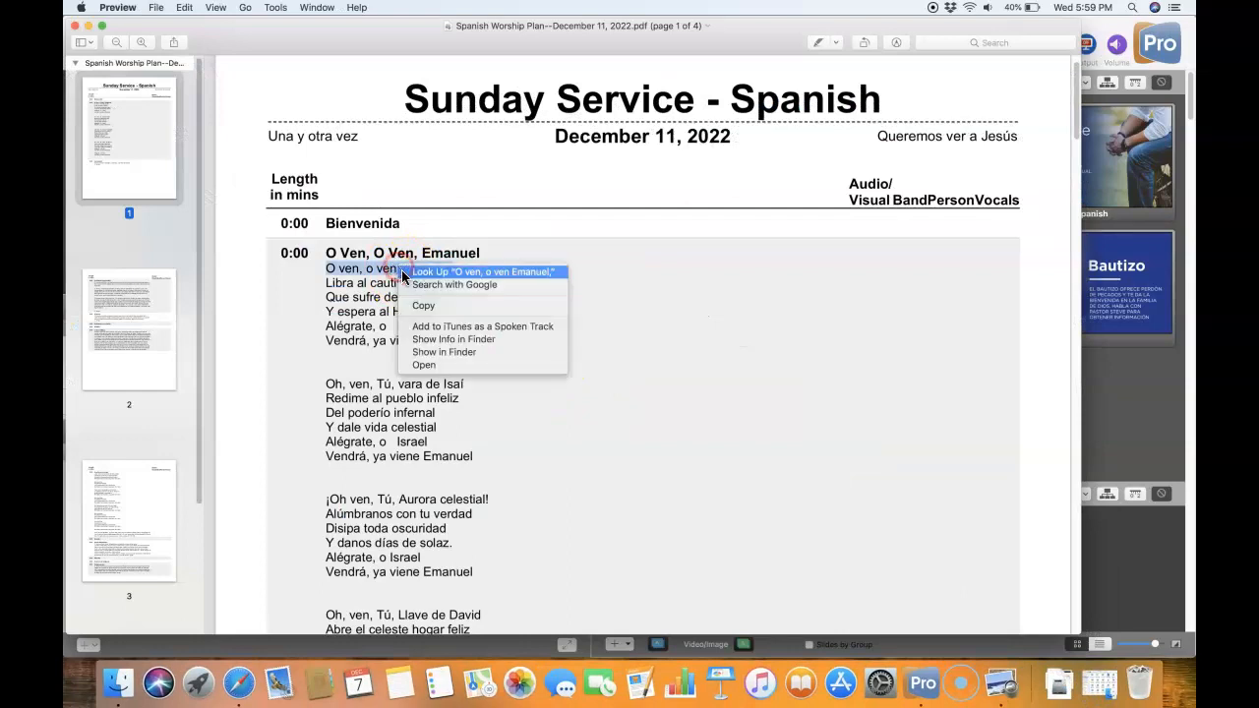
left_click(422, 308)
left_click(101, 25)
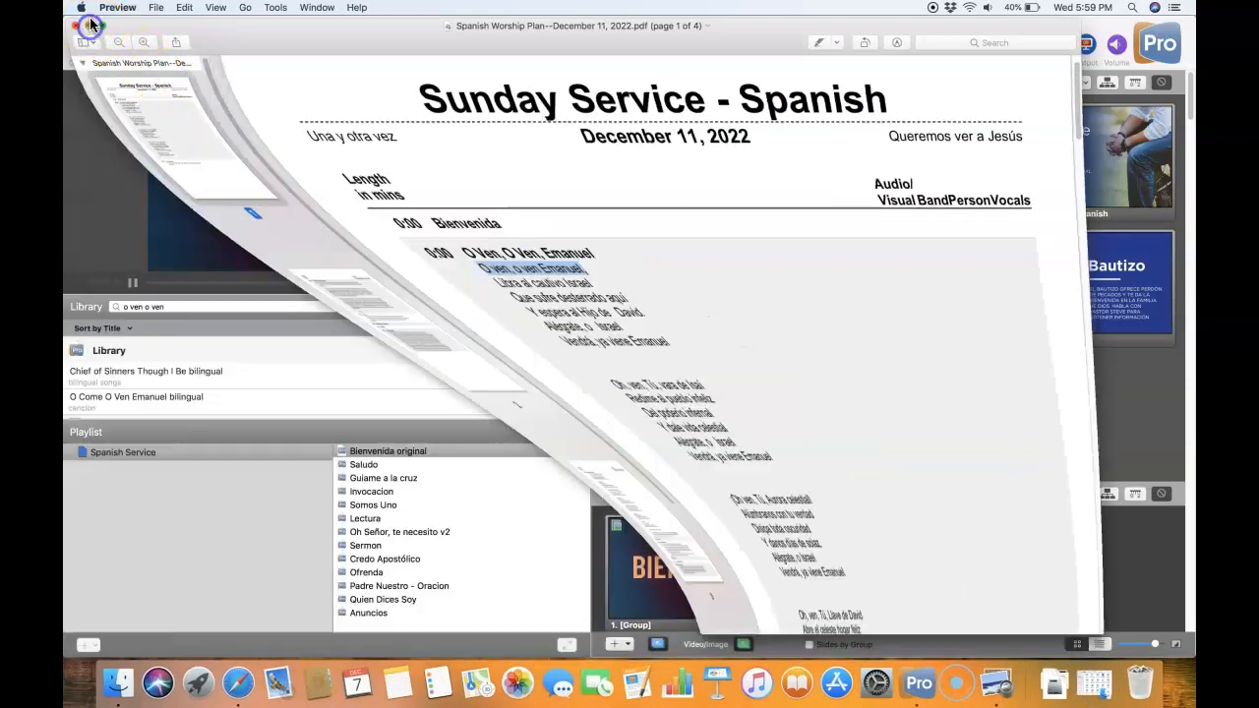
- Search the ProPresenter library for the copied line "O ven, o ven Emanuel," and open O Come O Ven Emanuel bilingual to examine its slides
left_click(152, 305)
triple_click(149, 306)
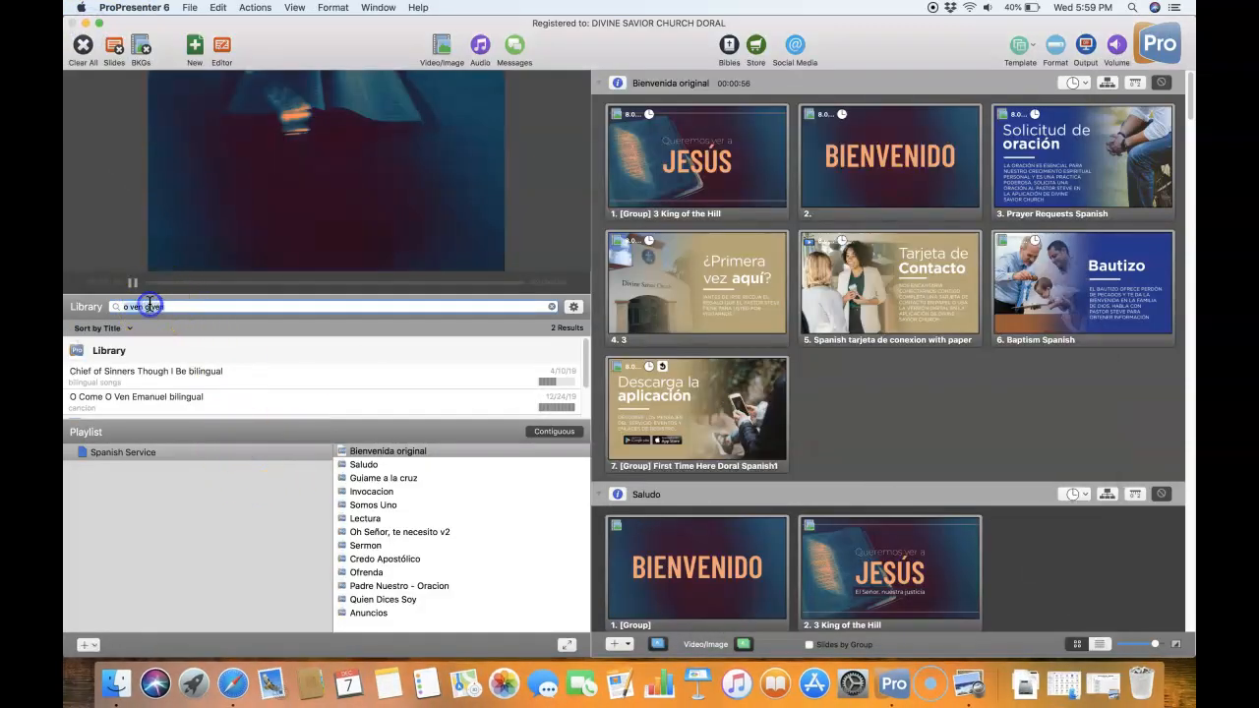
right_click(149, 306)
left_click(173, 370)
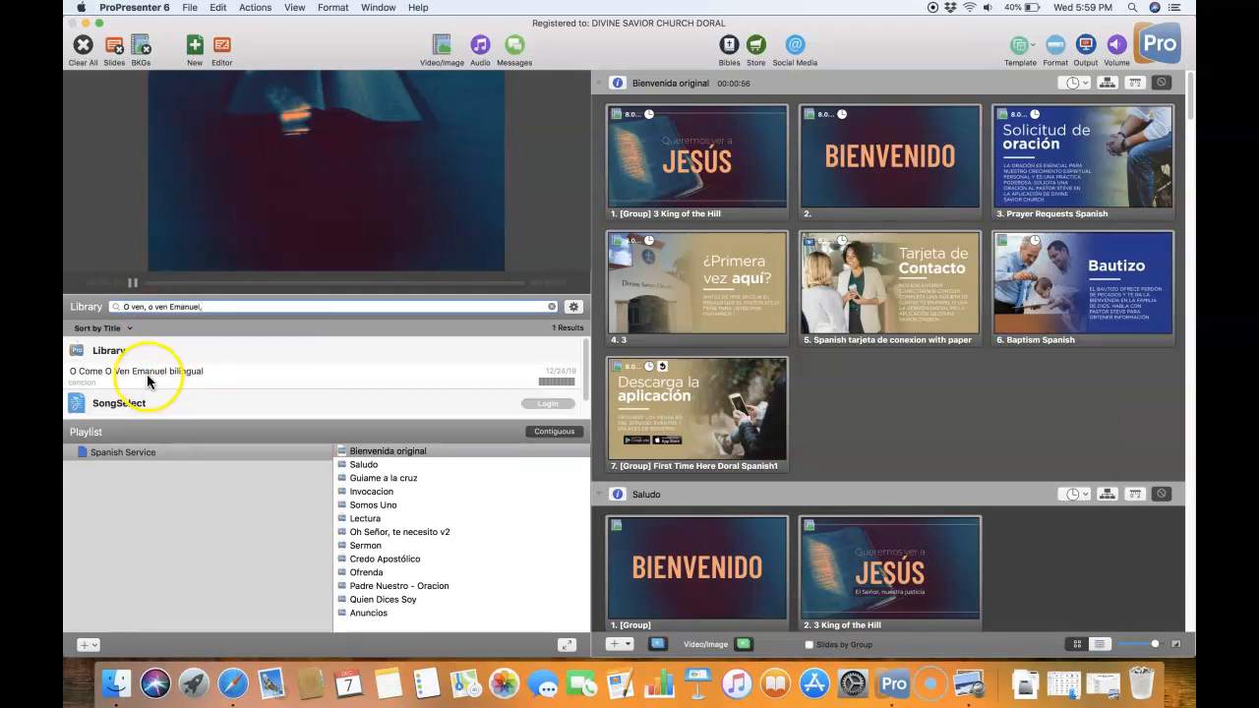
left_click(148, 377)
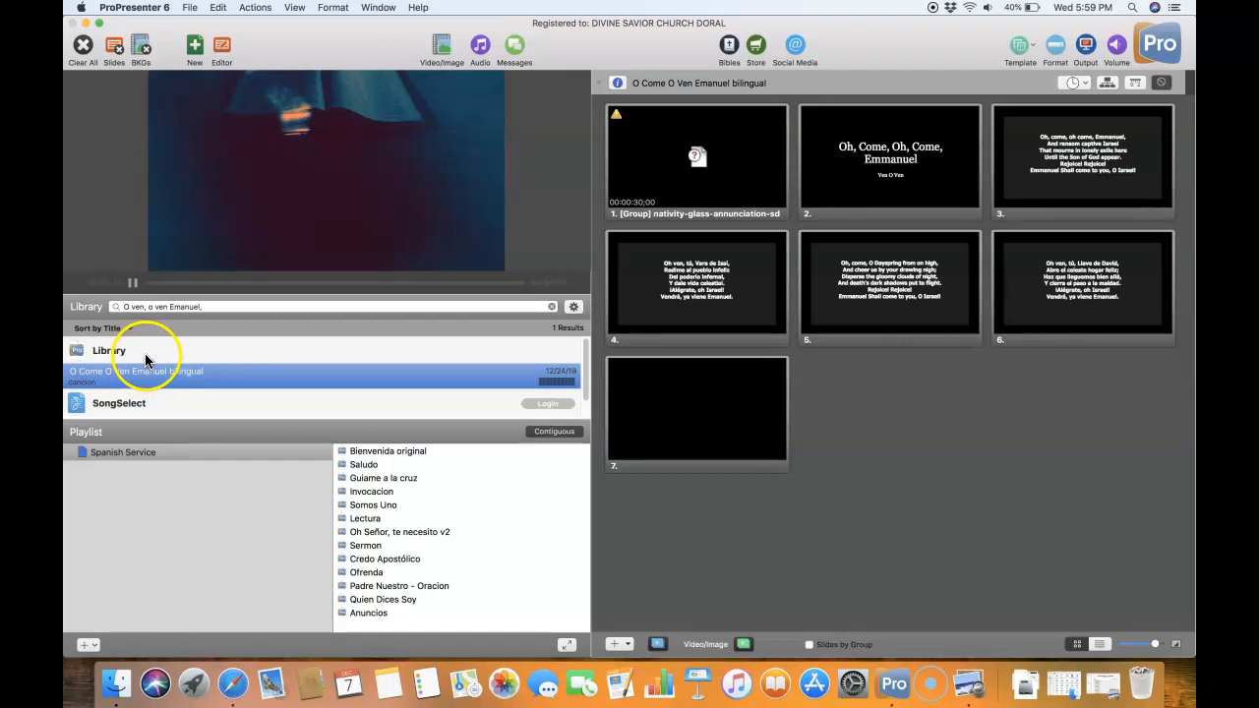
- Start a new presentation with the file name "O Ven, o Ven Emmanuel"
left_click(195, 49)
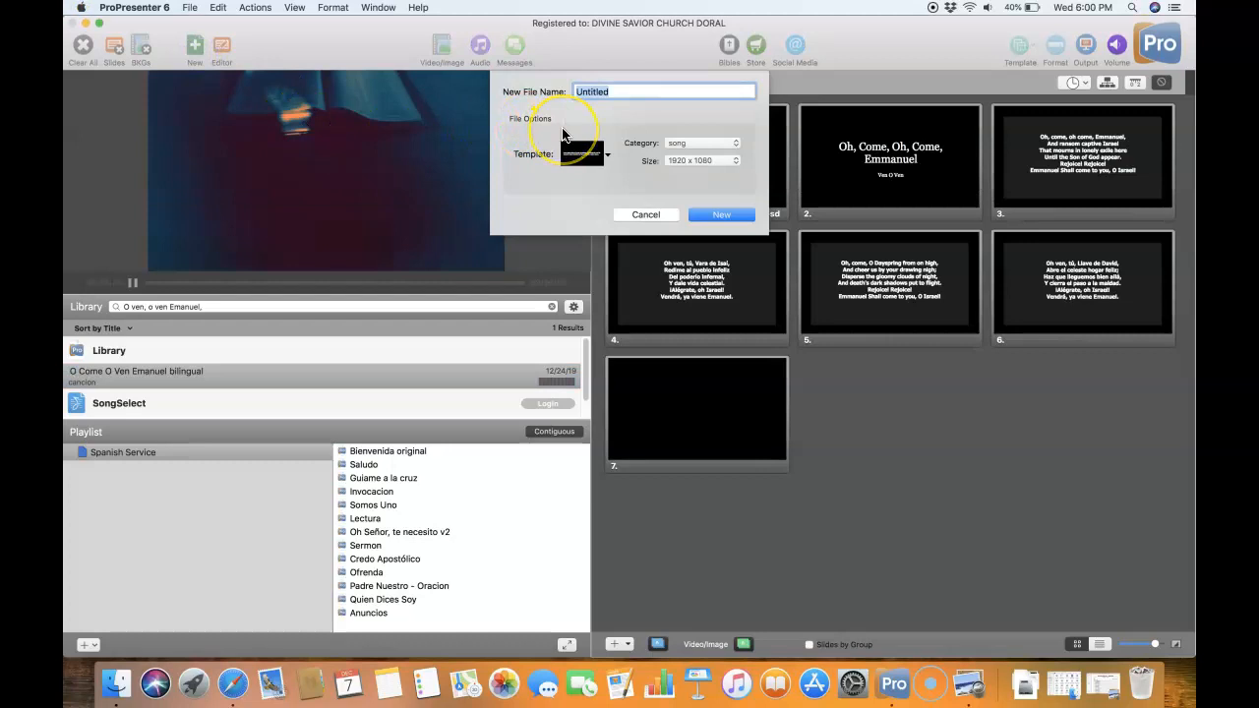
type("O Ven, o Ven Emmanuel")
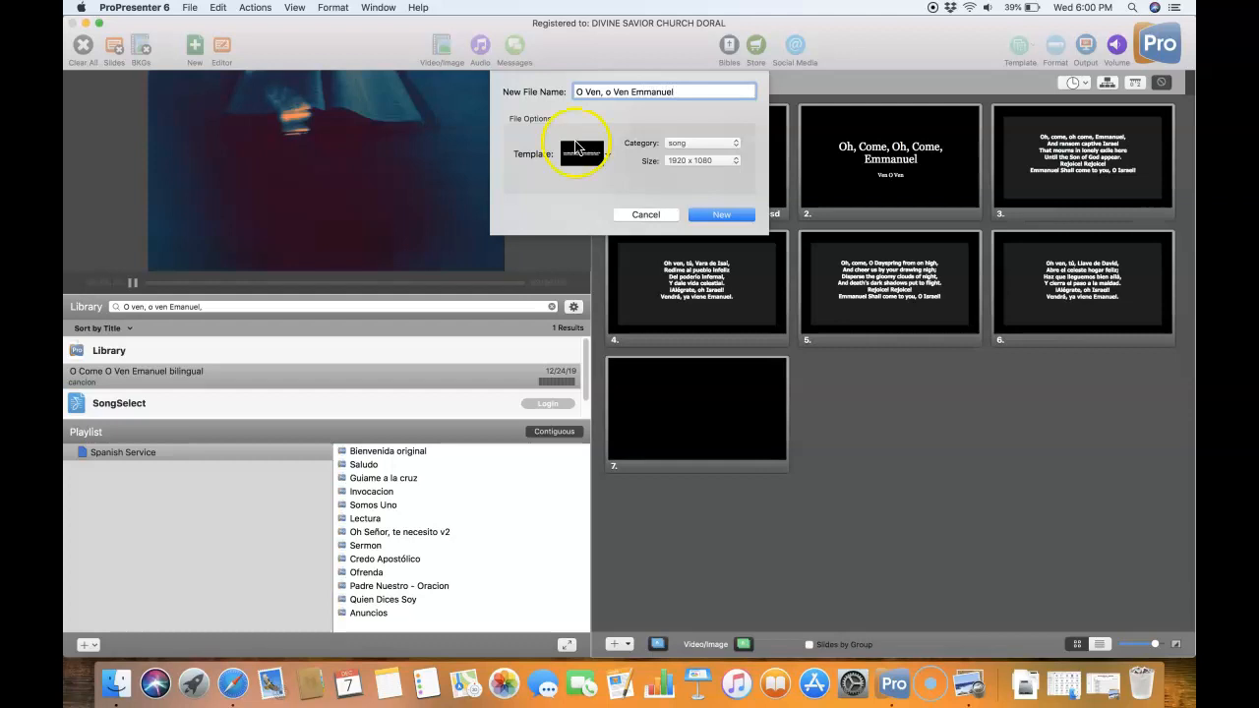
- Copy the song title "O Ven, O Ven, Emanuel" from the worship plan PDF in Preview
left_click(1101, 688)
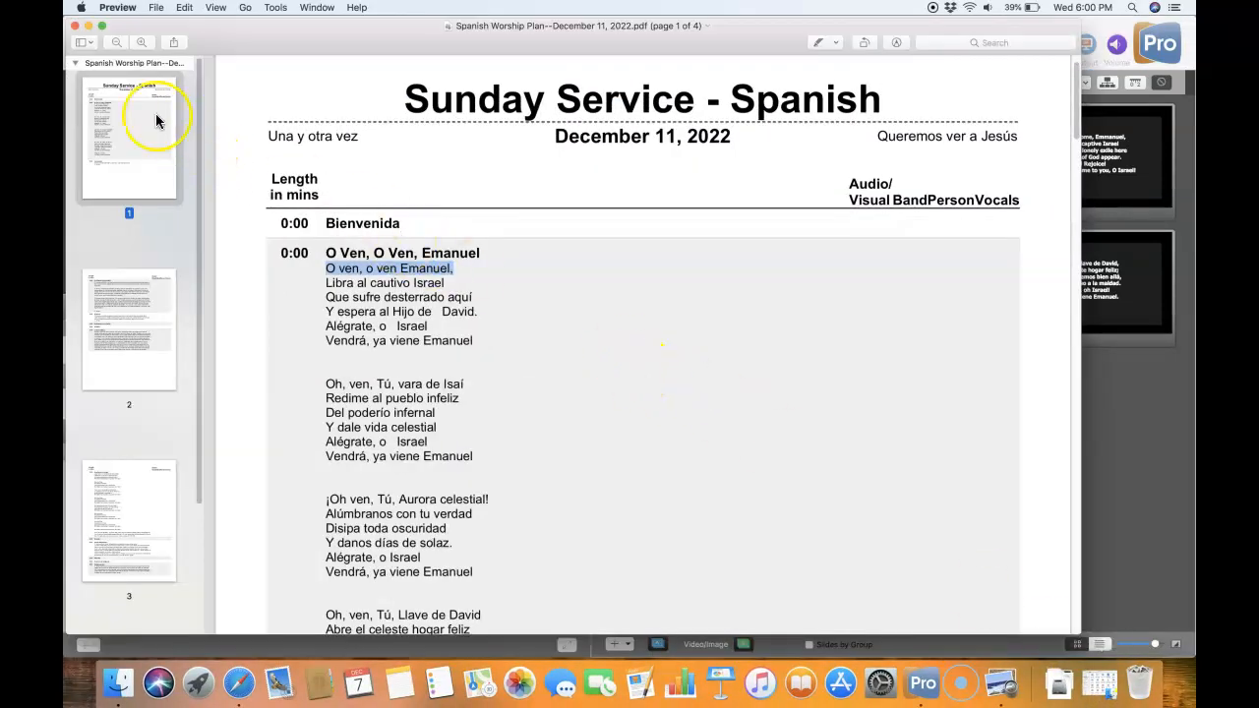
triple_click(360, 253)
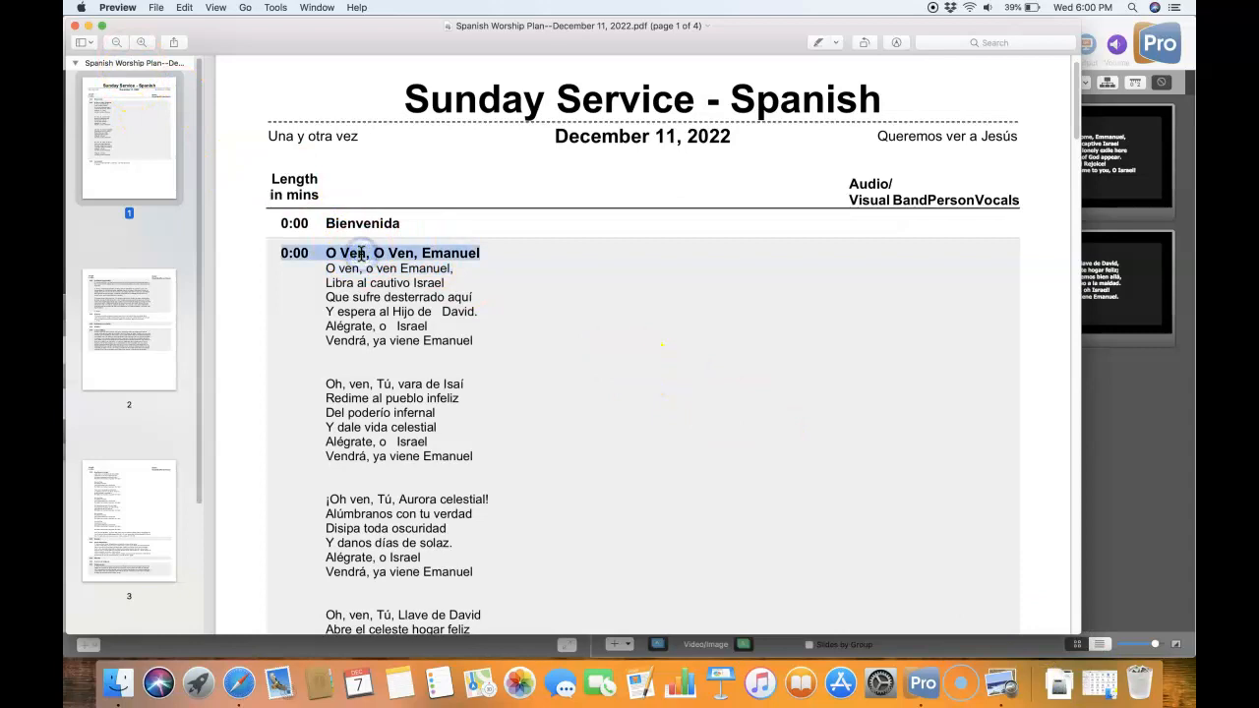
left_click_drag(482, 252, 329, 252)
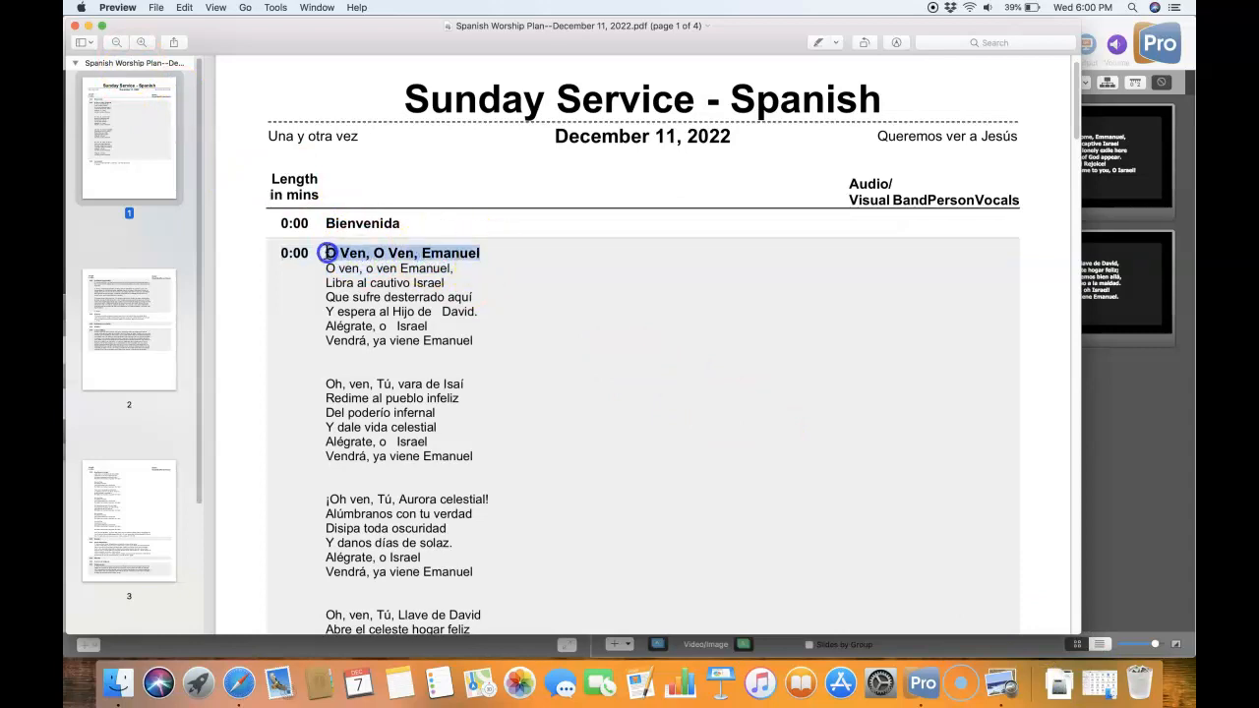
right_click(329, 252)
left_click(360, 286)
left_click(87, 26)
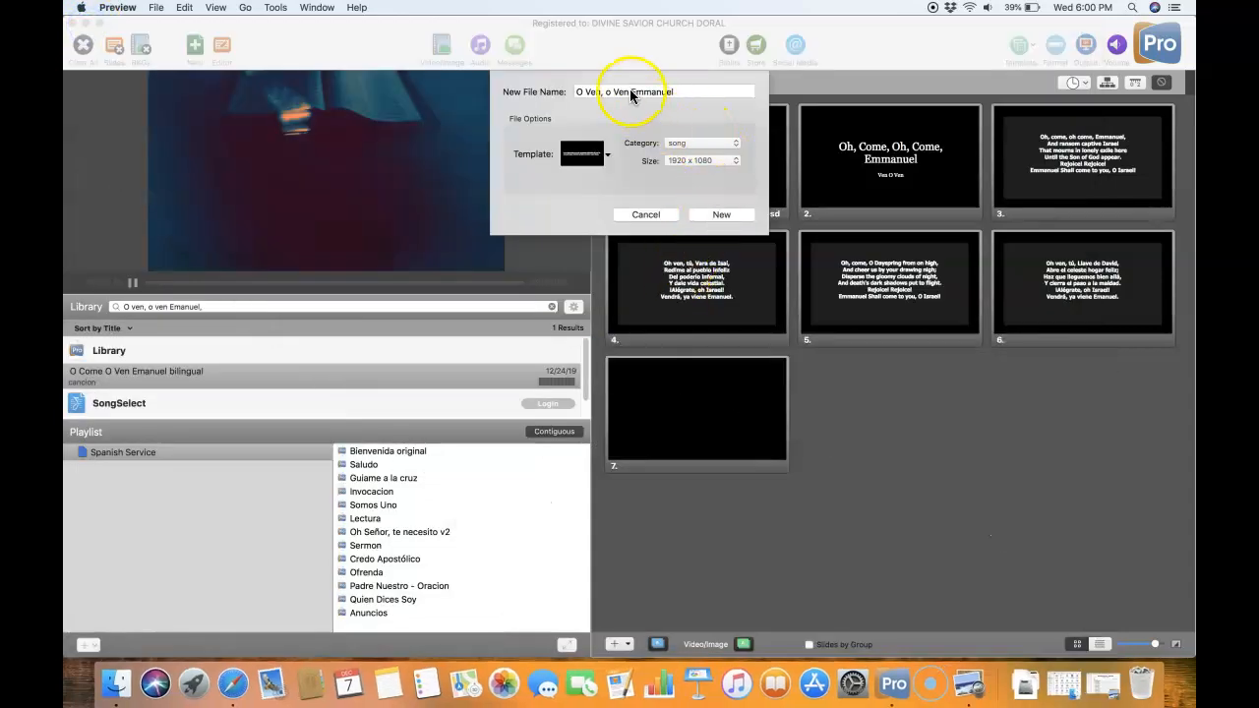
- Replace the new presentation's file name in ProPresenter with the copied title "O Ven, O Ven, Emanuel"
left_click(633, 91)
right_click(635, 92)
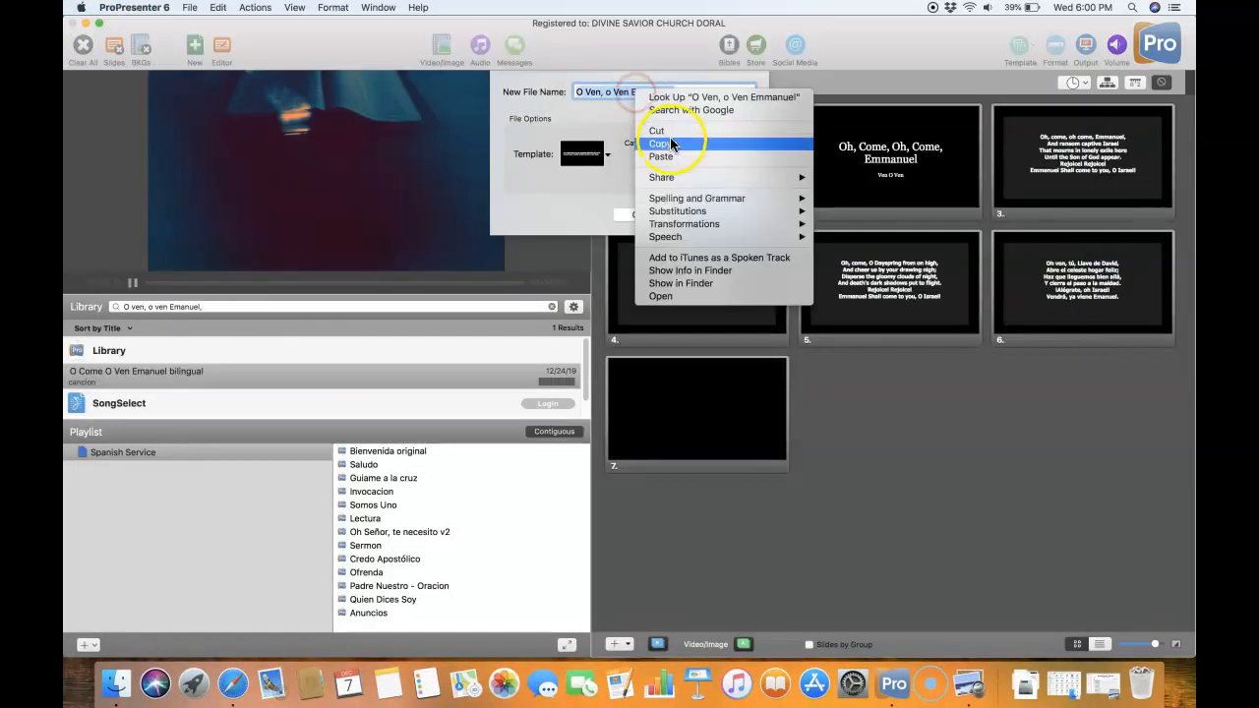
left_click(661, 157)
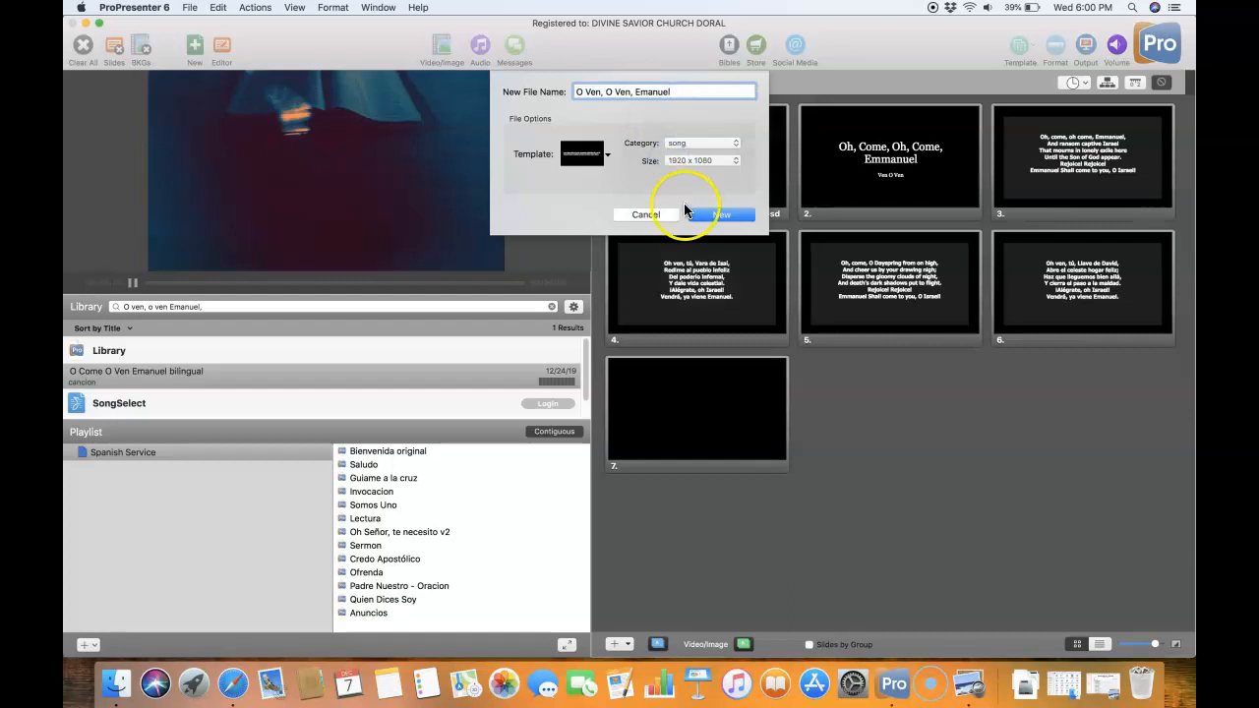
left_click(675, 144)
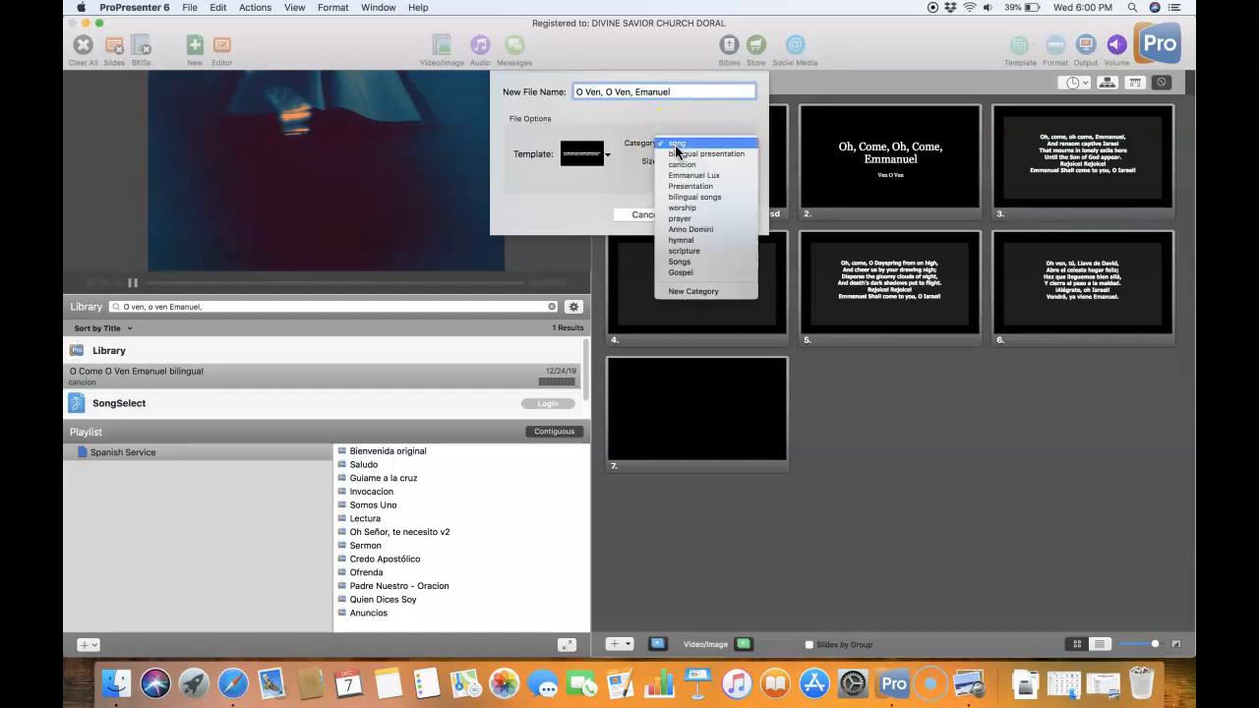
left_click(723, 293)
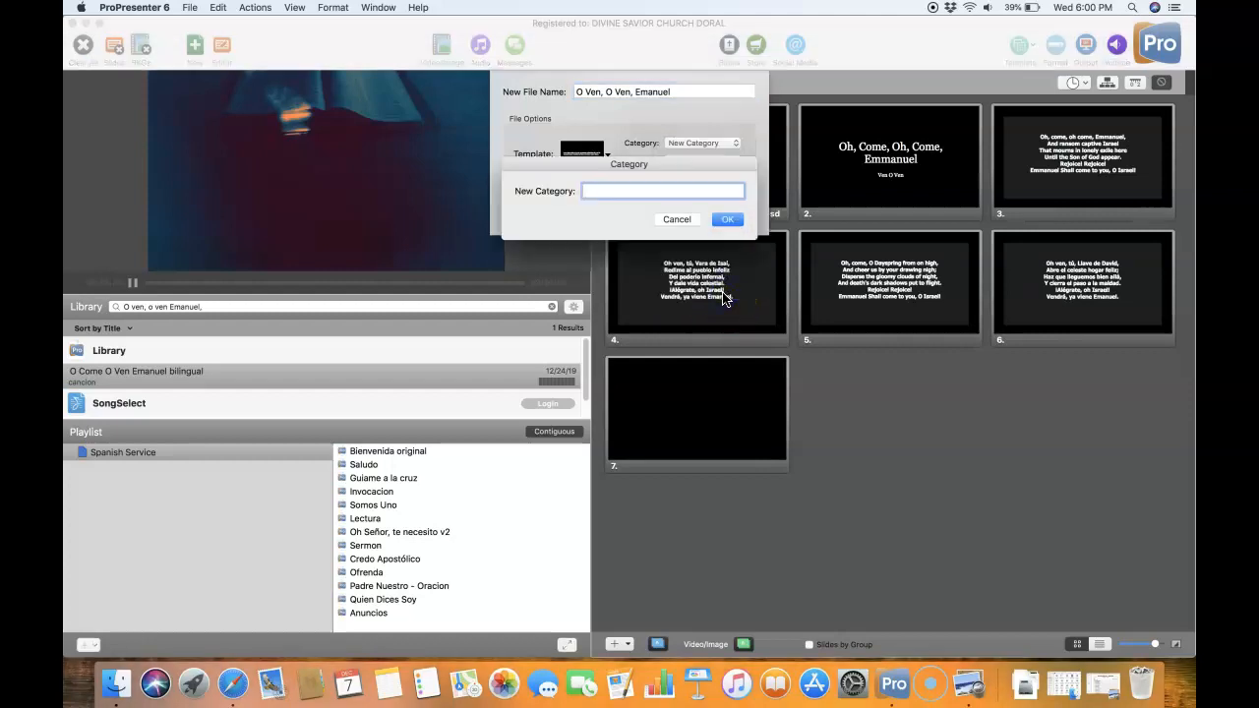
left_click(669, 218)
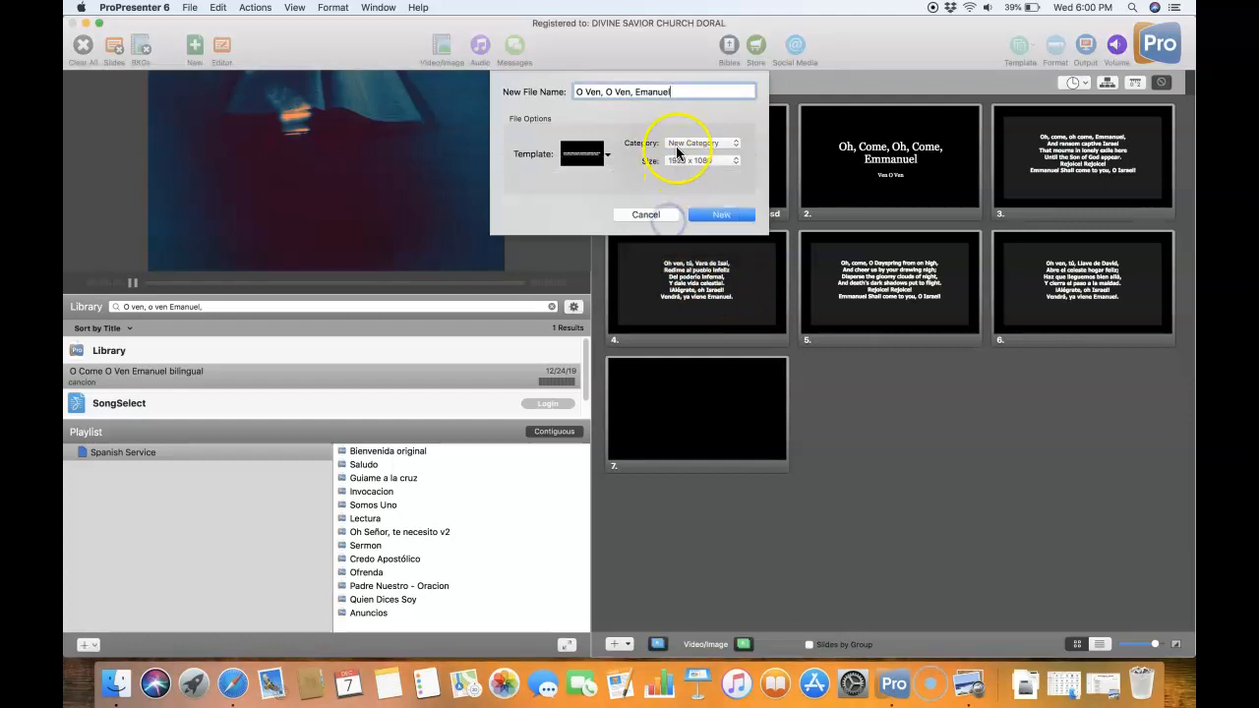
- Set the new presentation's category to cancion and create it
left_click(683, 142)
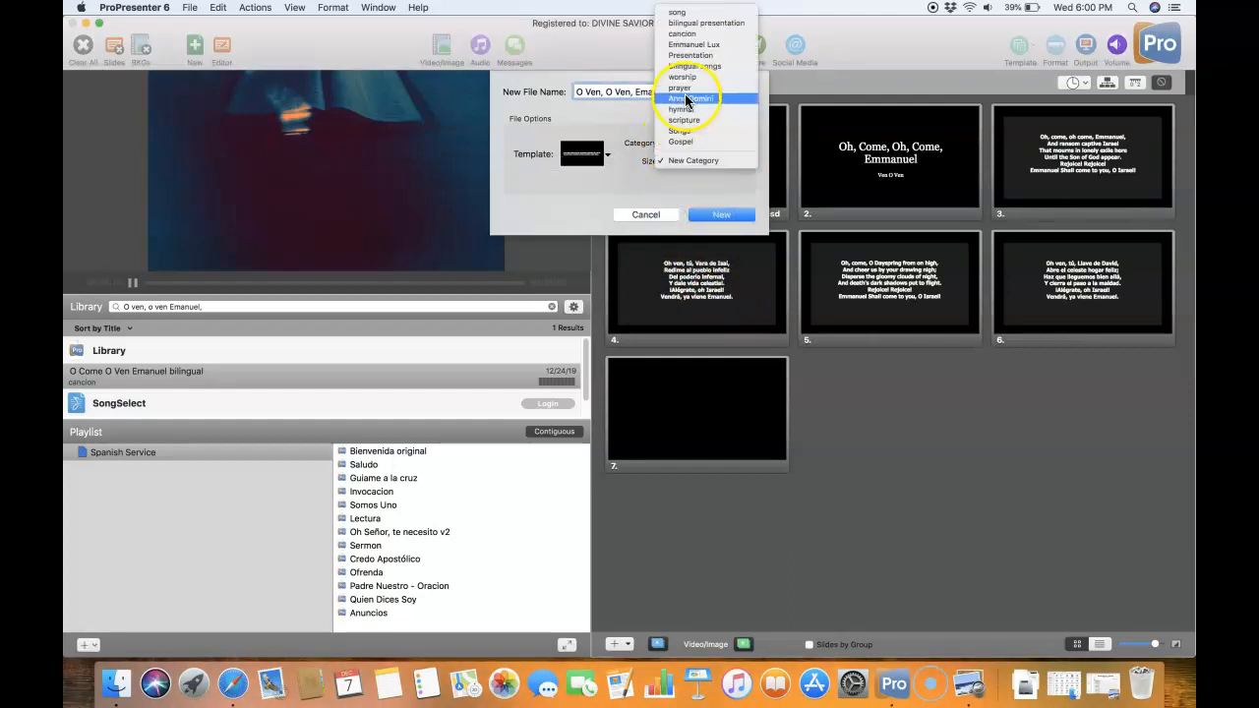
left_click(680, 33)
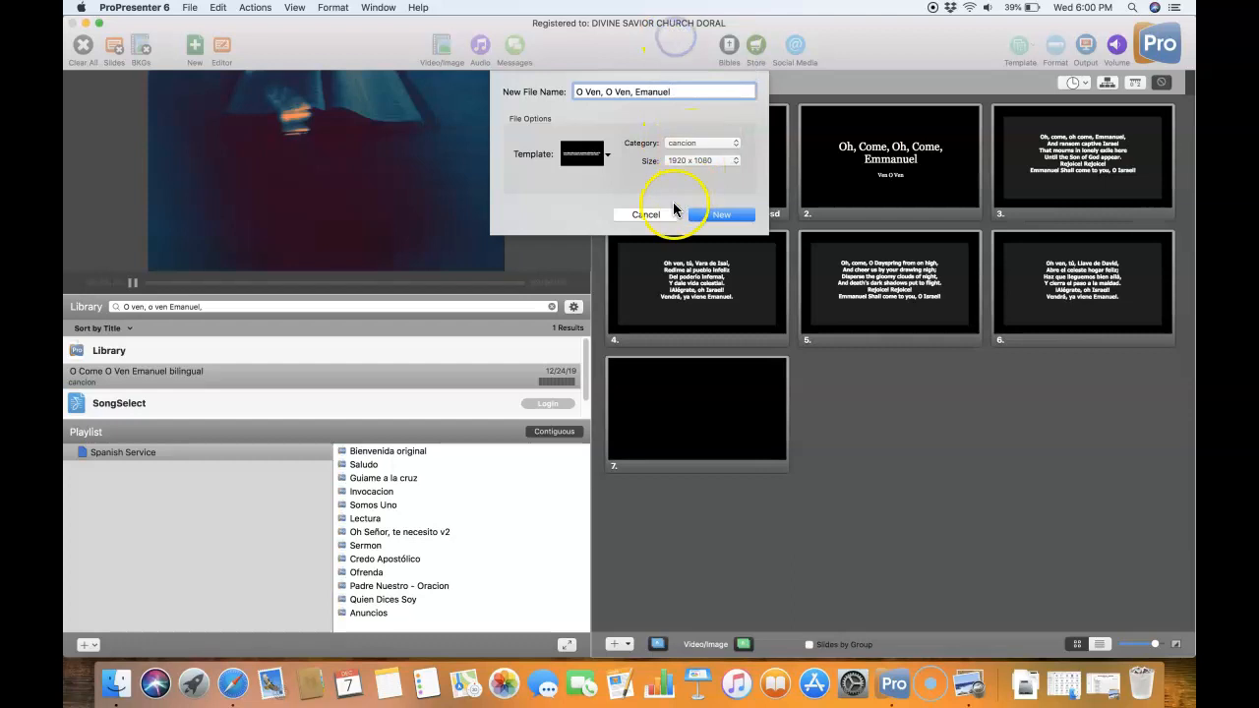
left_click(721, 216)
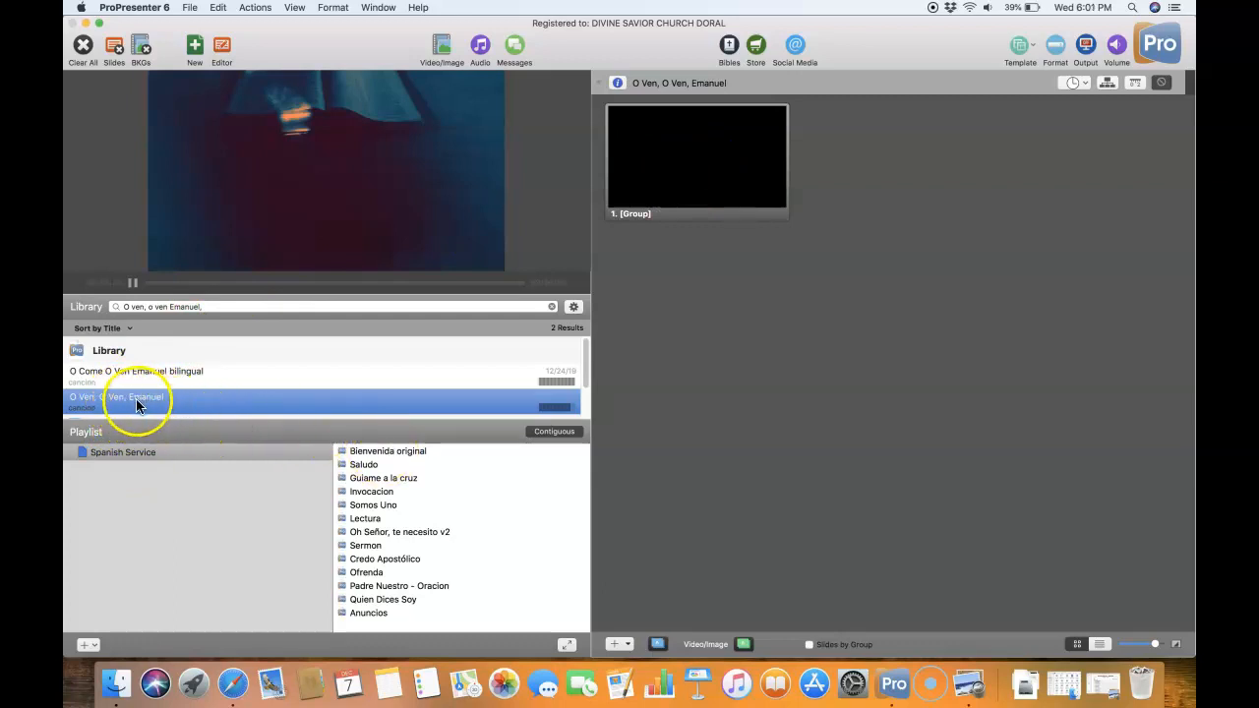
- Open the slide editor and replace the first slide's placeholder text with the copied song title
left_click(225, 56)
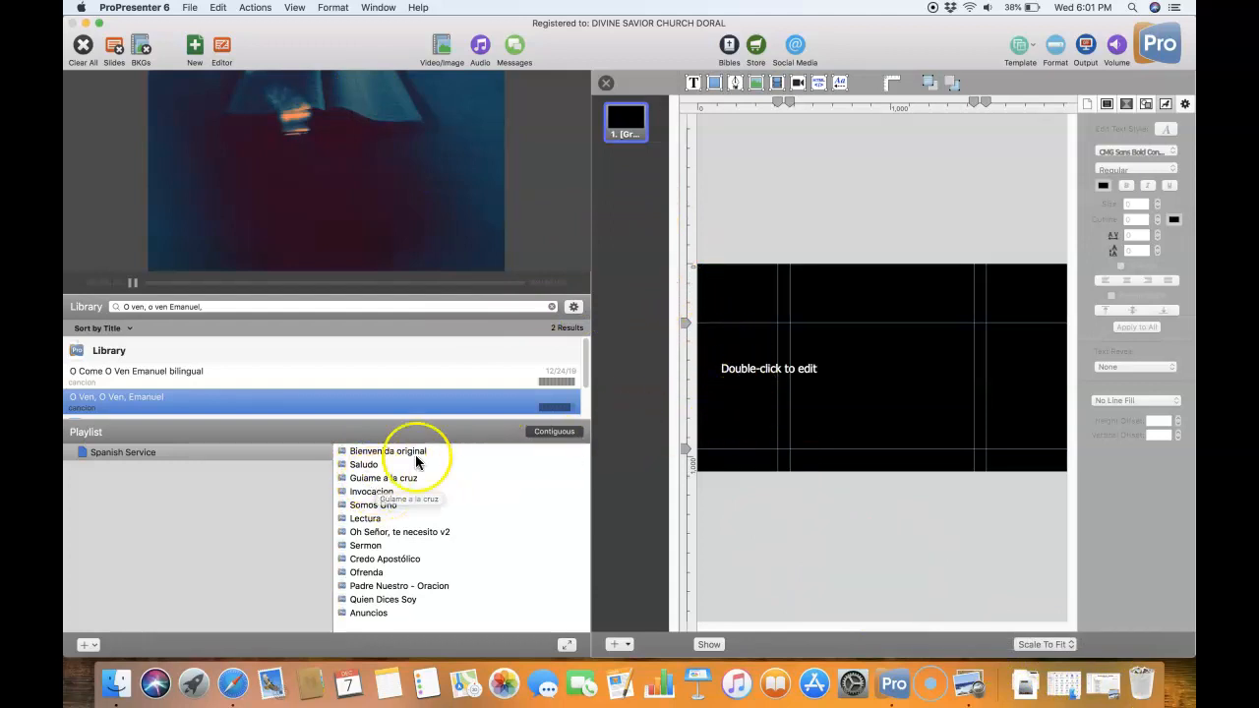
left_click(792, 376)
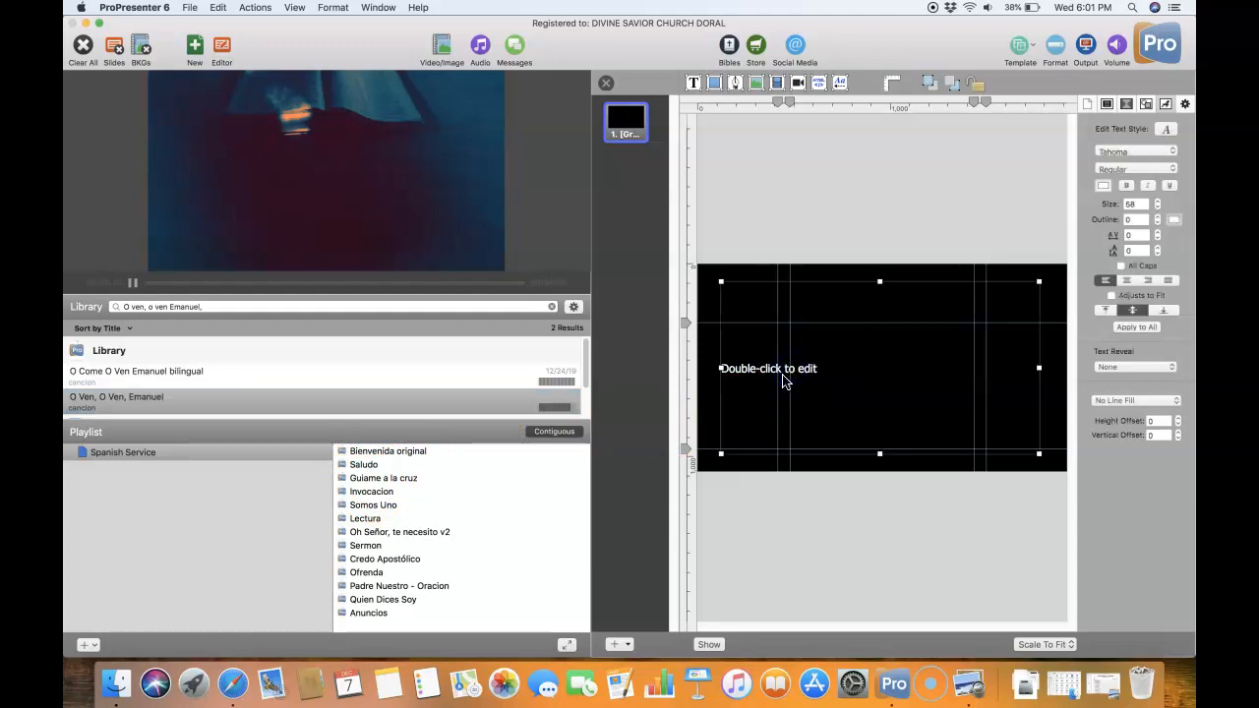
left_click(777, 376)
double_click(777, 374)
left_click(736, 374)
right_click(736, 376)
left_click(764, 405)
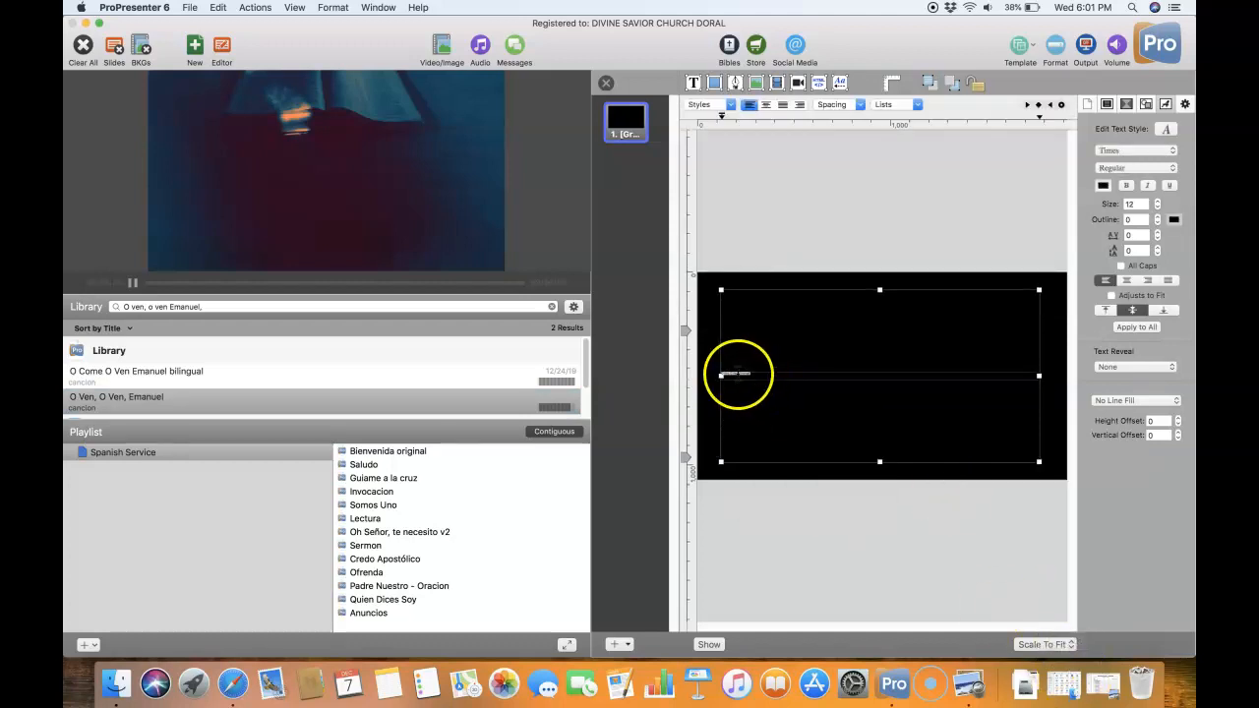
- Set the font of the pasted title on the slide to CMG Sans Bold Condensed
triple_click(738, 374)
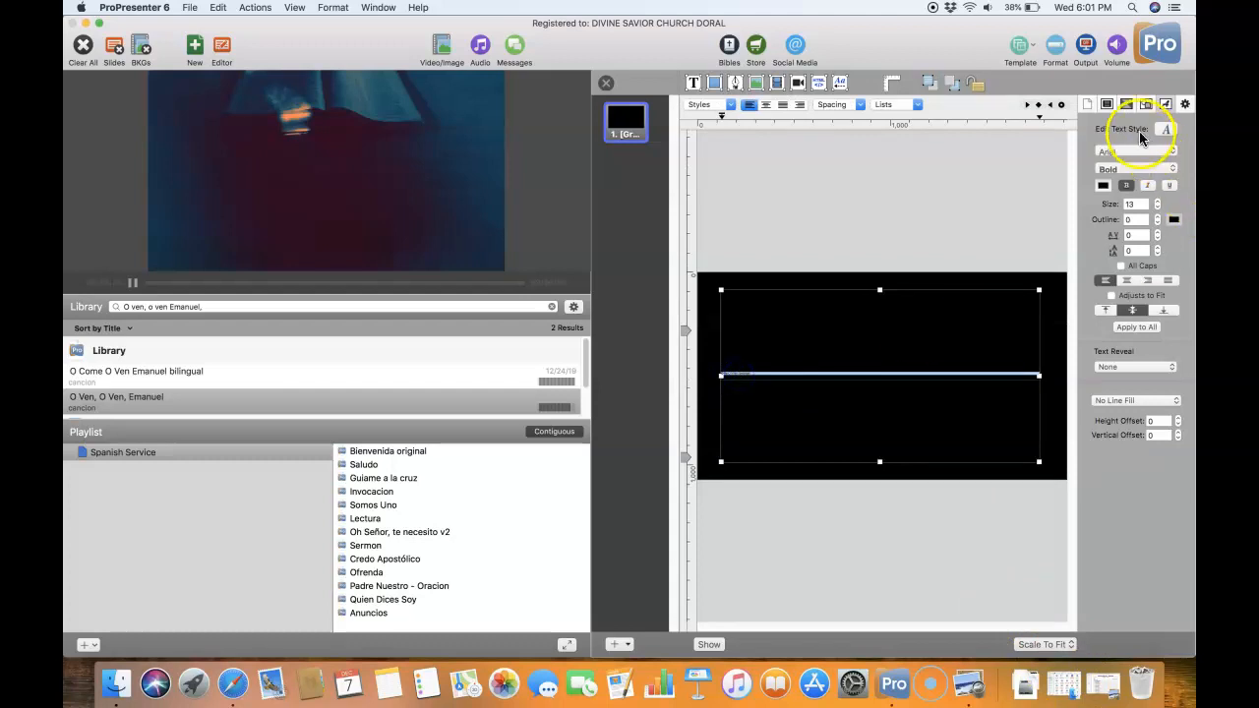
left_click(1116, 152)
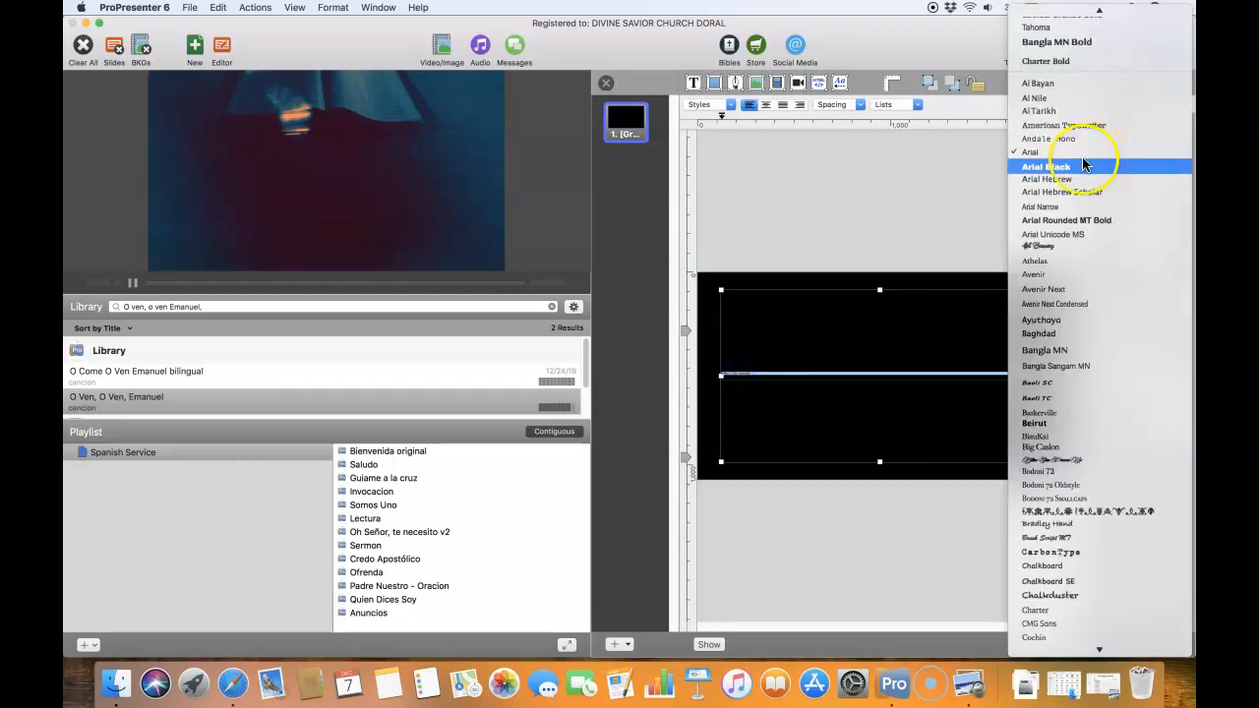
scroll(1072, 153, "up", 1)
left_click(1045, 17)
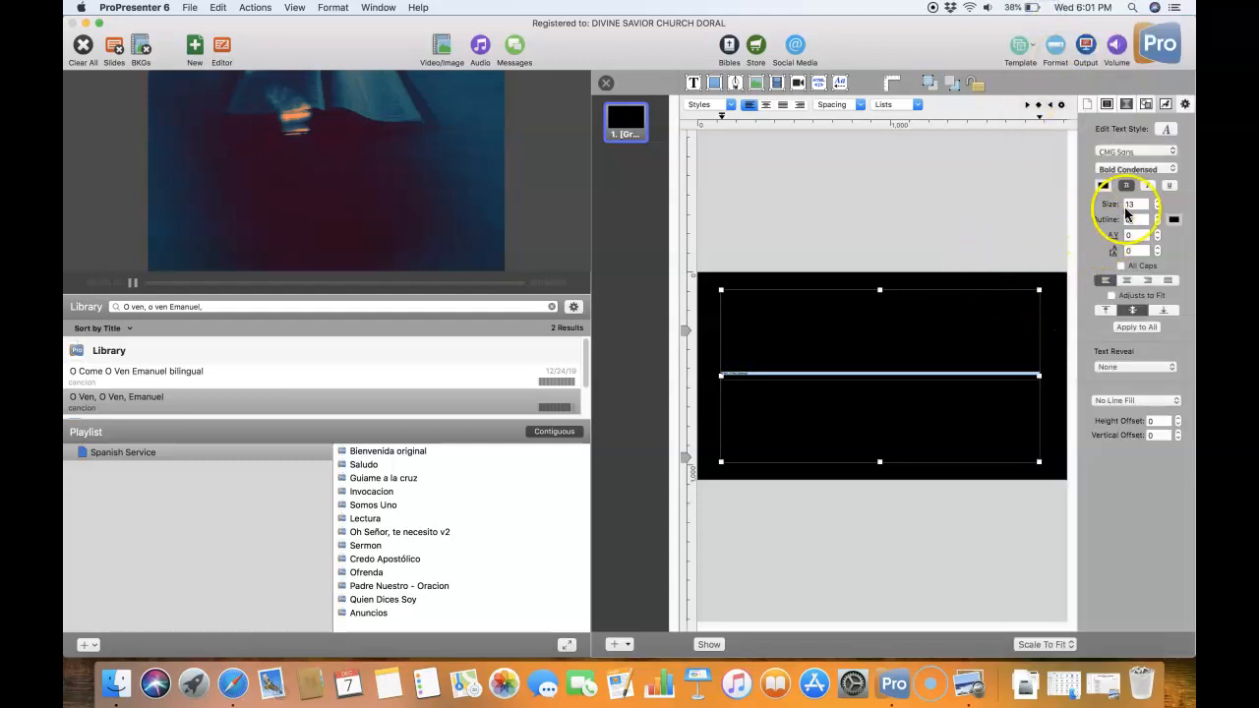
- Set the slide title's font size to 150 and break the line before "Emanuel"
double_click(1132, 204)
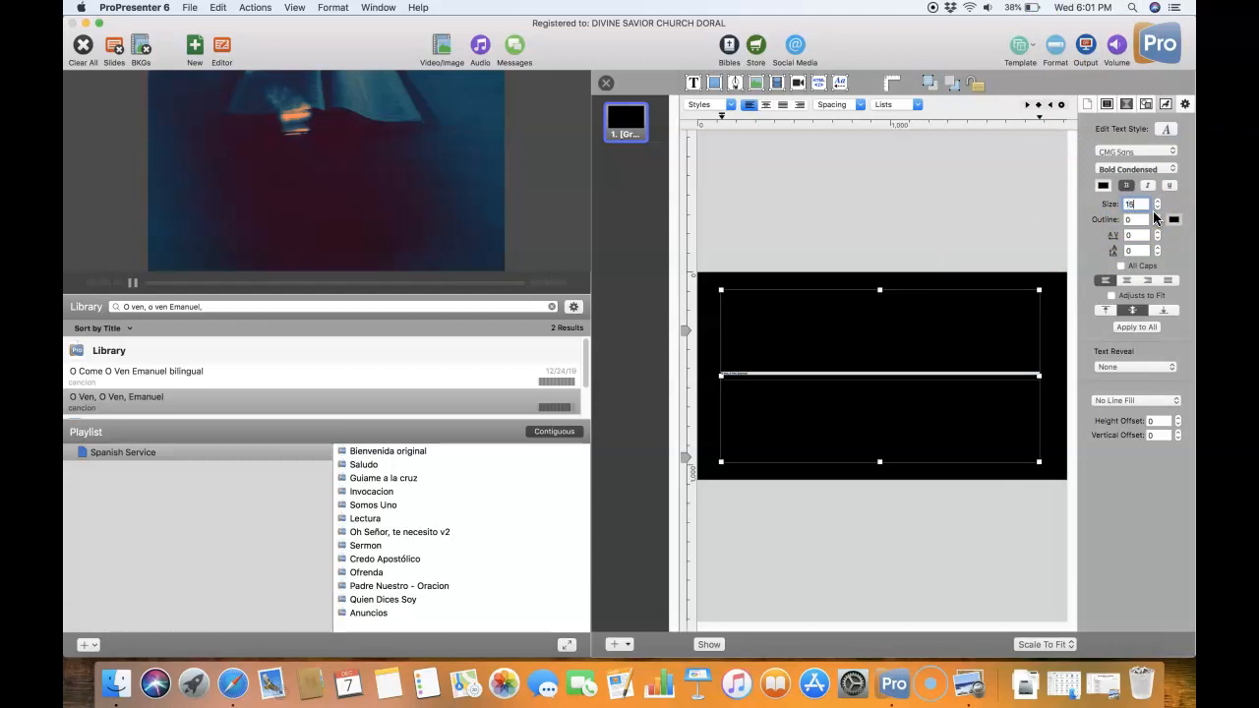
key("Return")
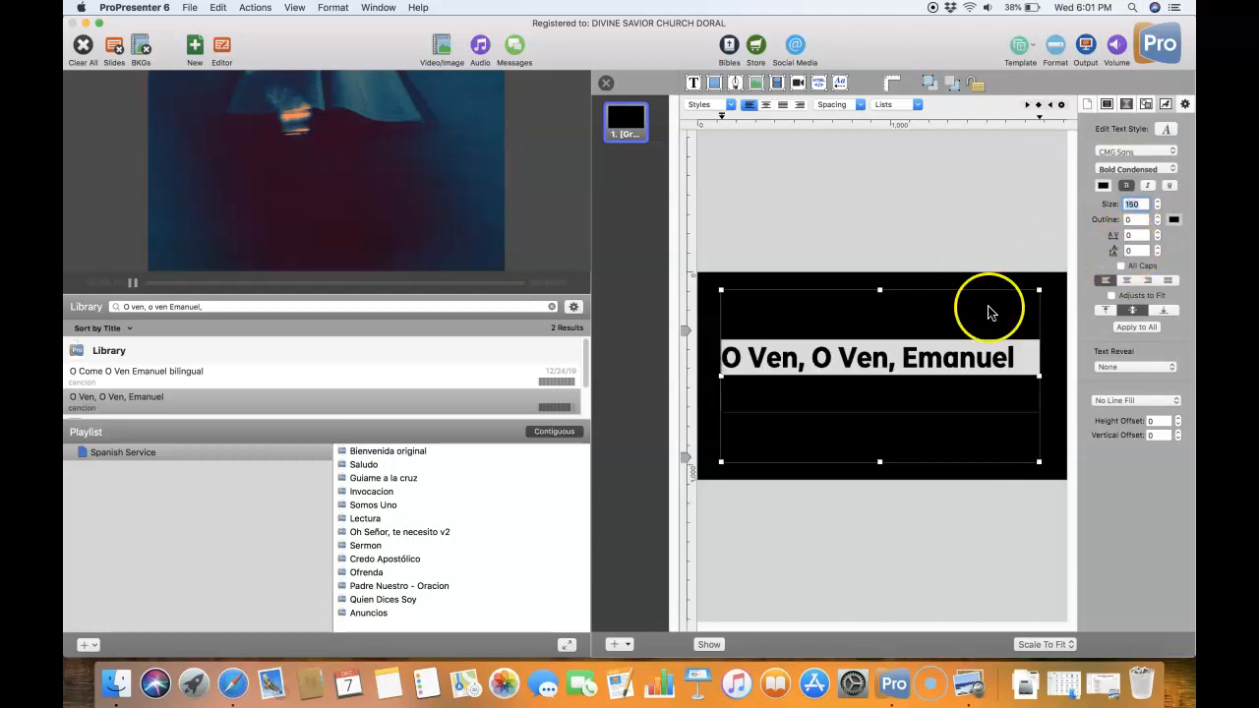
left_click(904, 360)
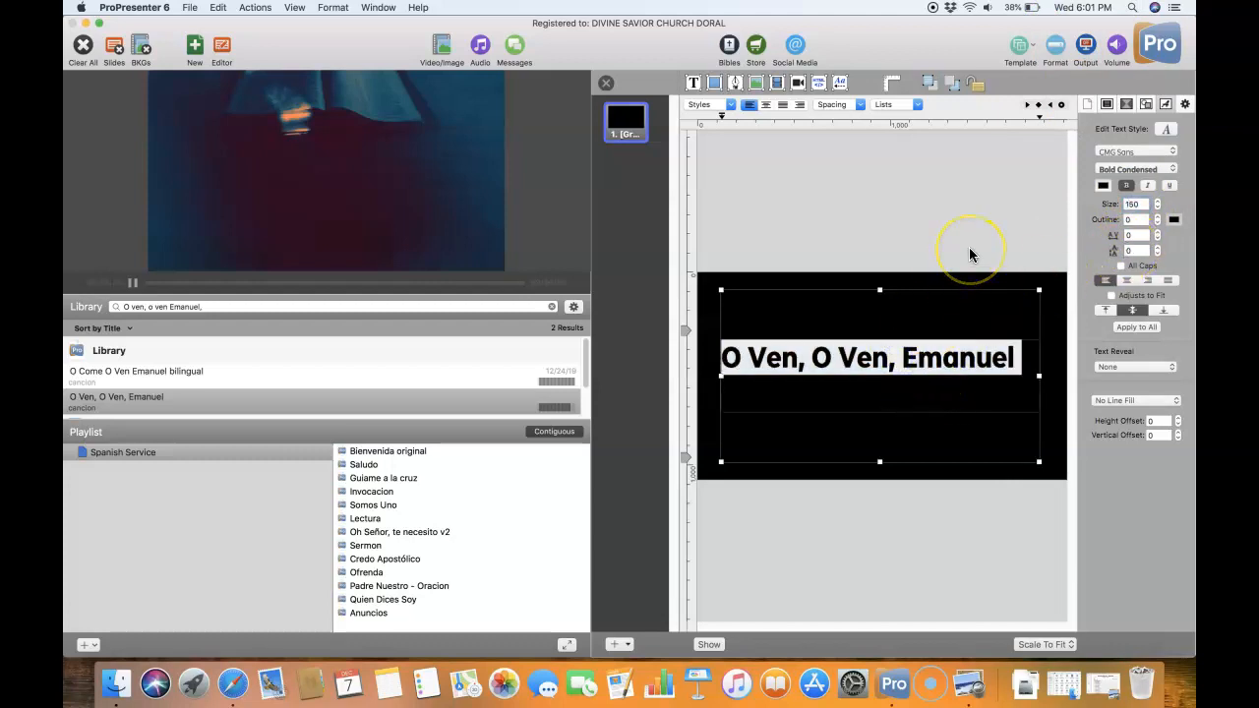
key("Return")
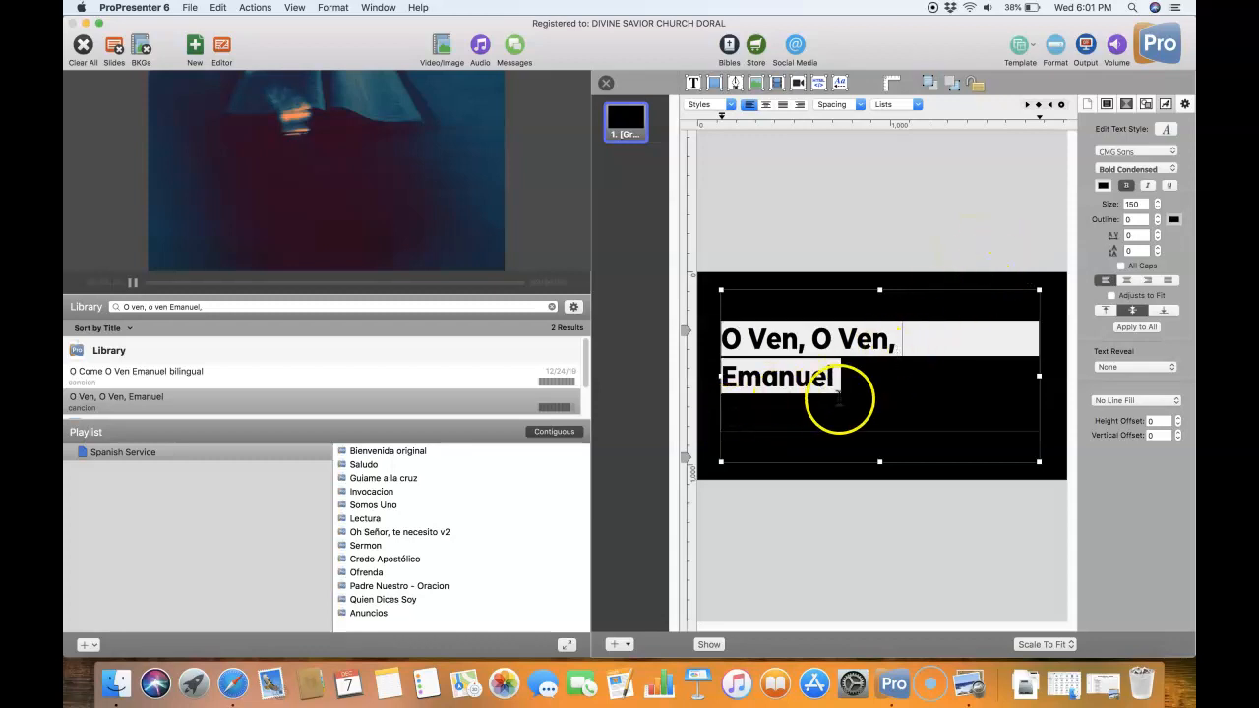
- Select all of the title text on the first slide and change its color to white
left_click(717, 429)
left_click(832, 384)
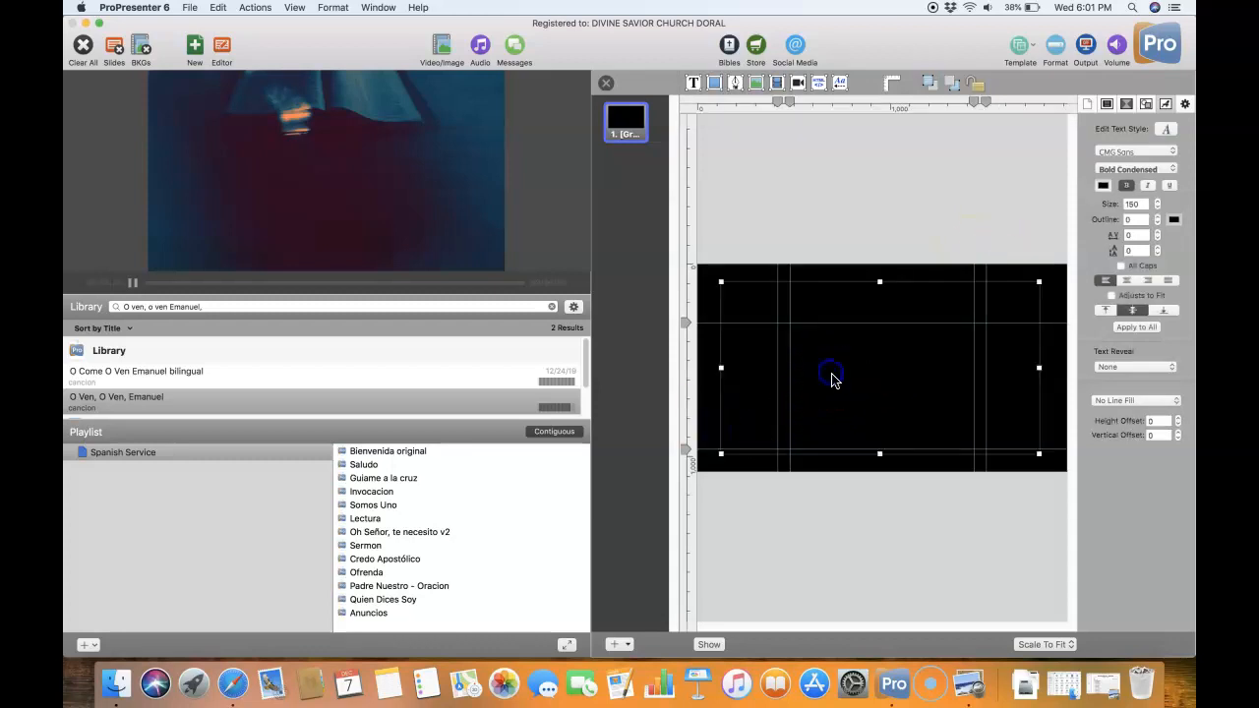
double_click(832, 379)
left_click(832, 376)
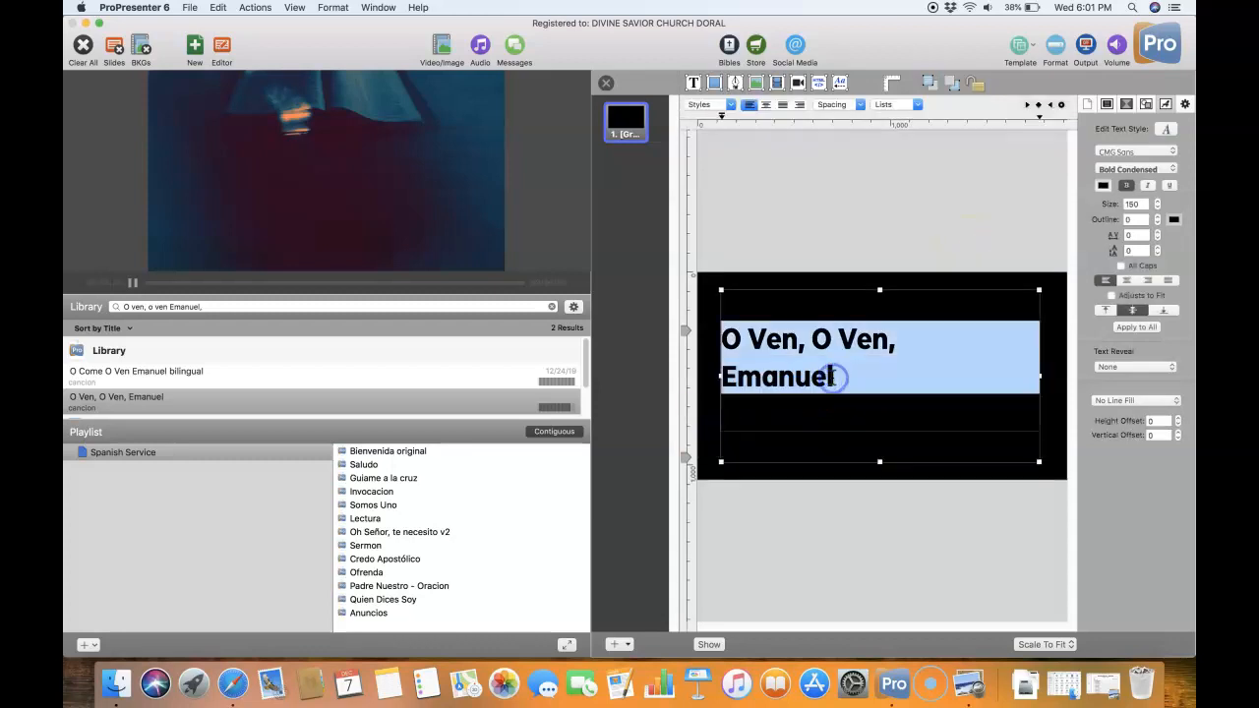
left_click(1102, 185)
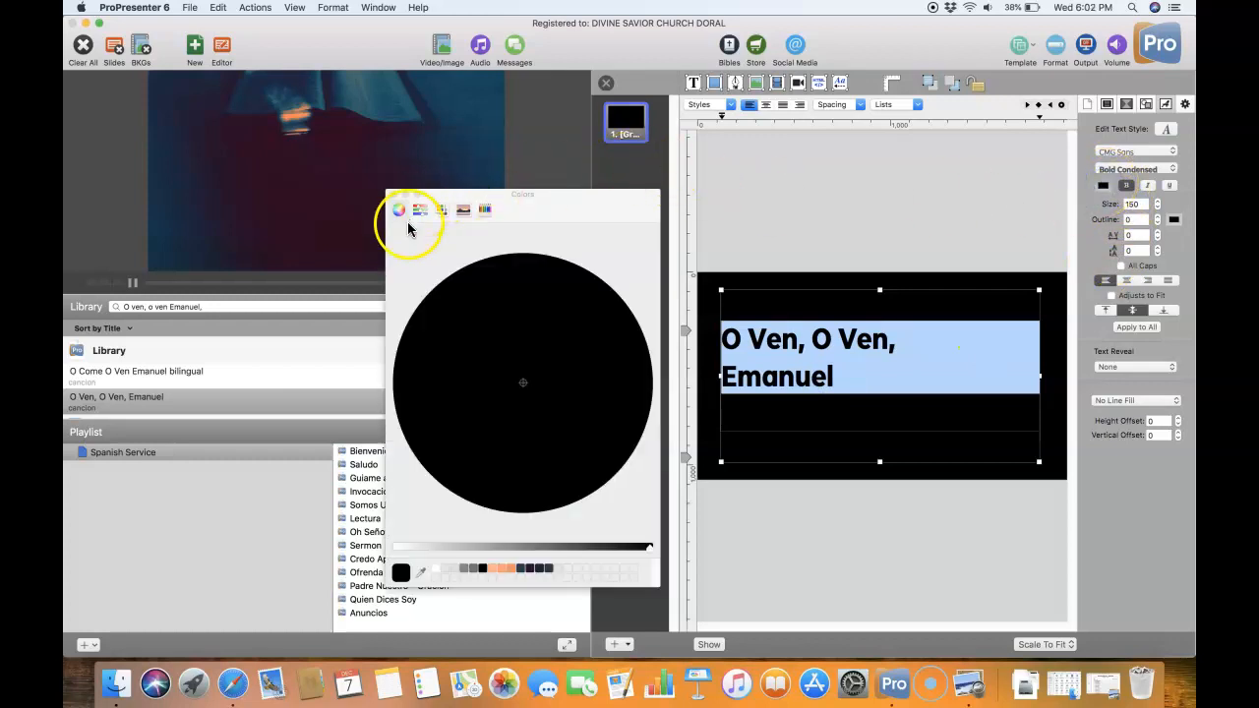
left_click(428, 547)
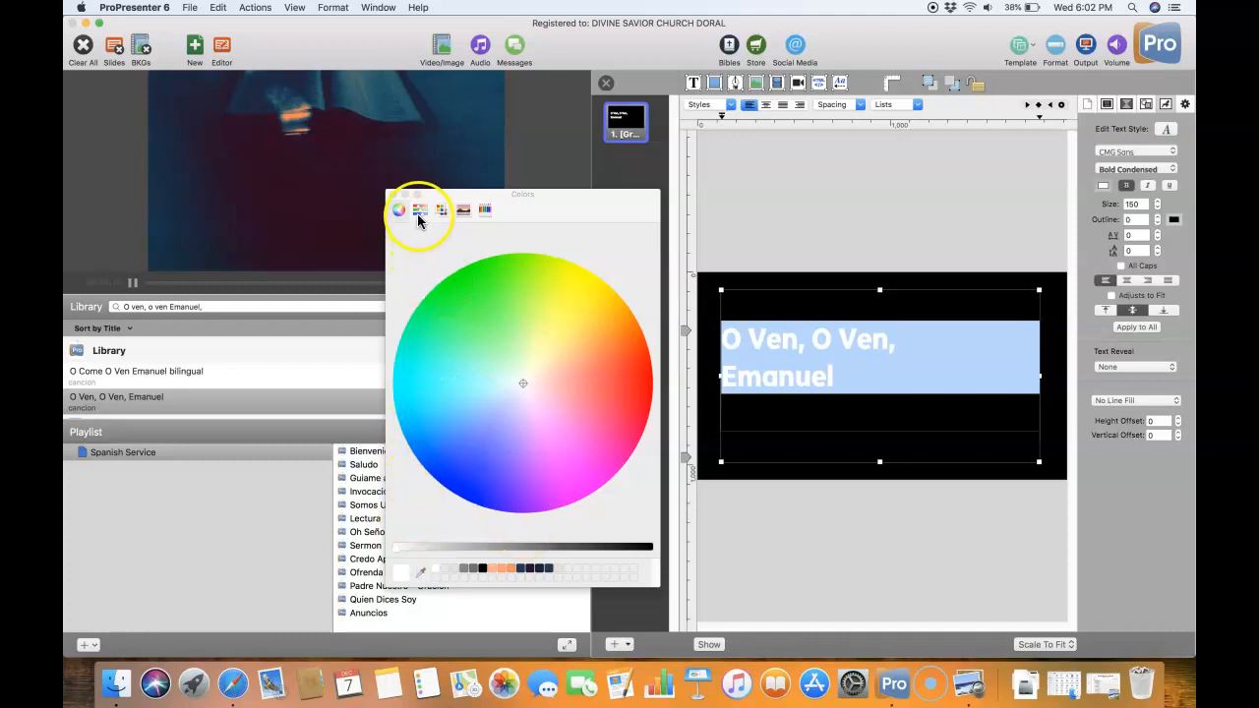
left_click(482, 213)
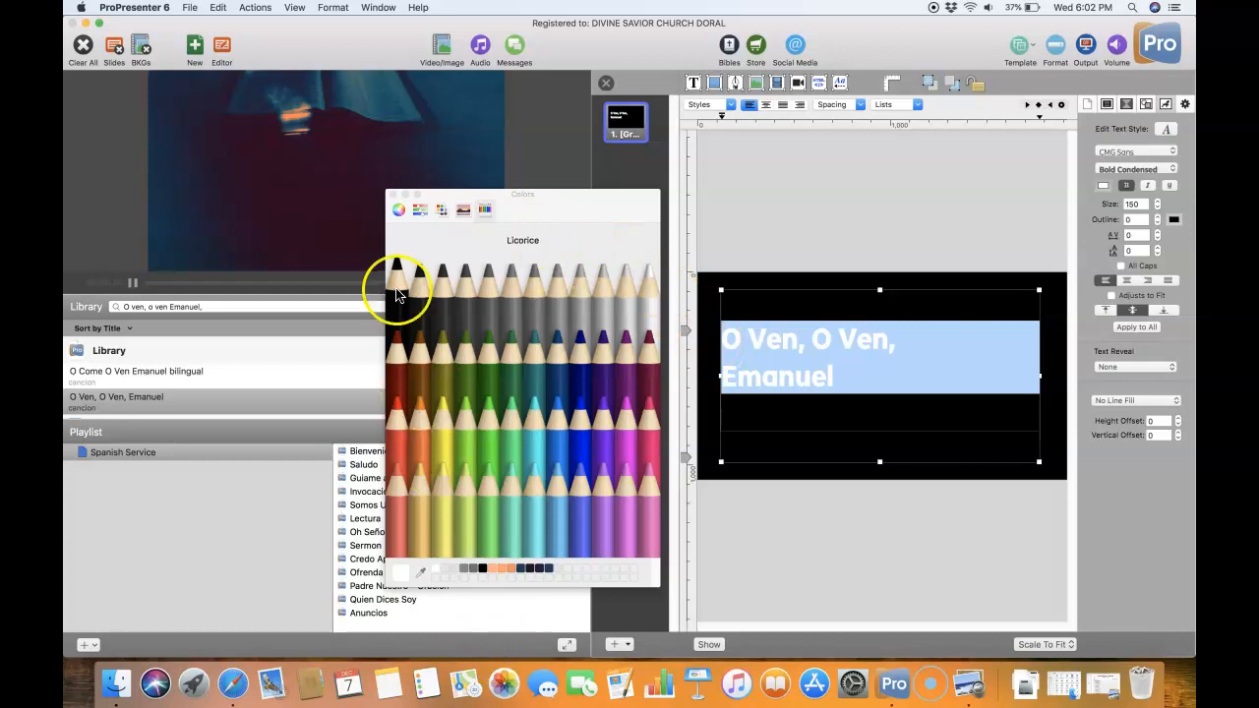
left_click(393, 196)
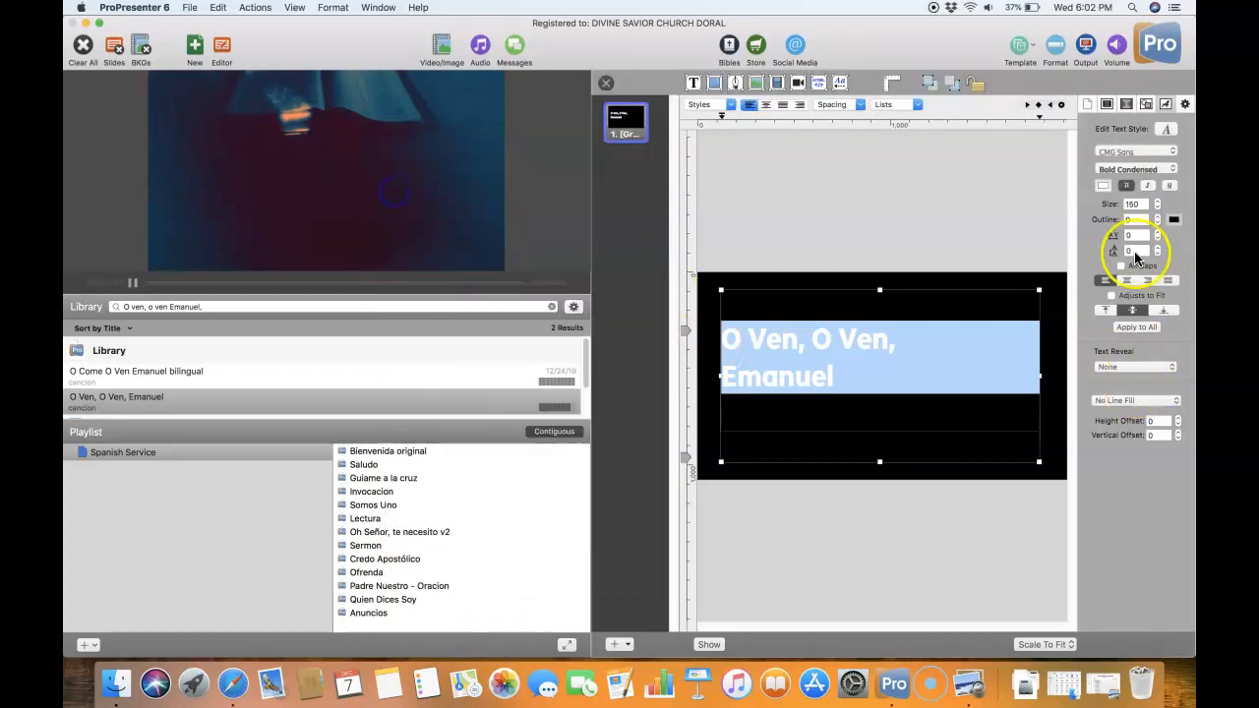
- Center-align the title text and nudge its text box slightly to the right on the slide
left_click(1127, 280)
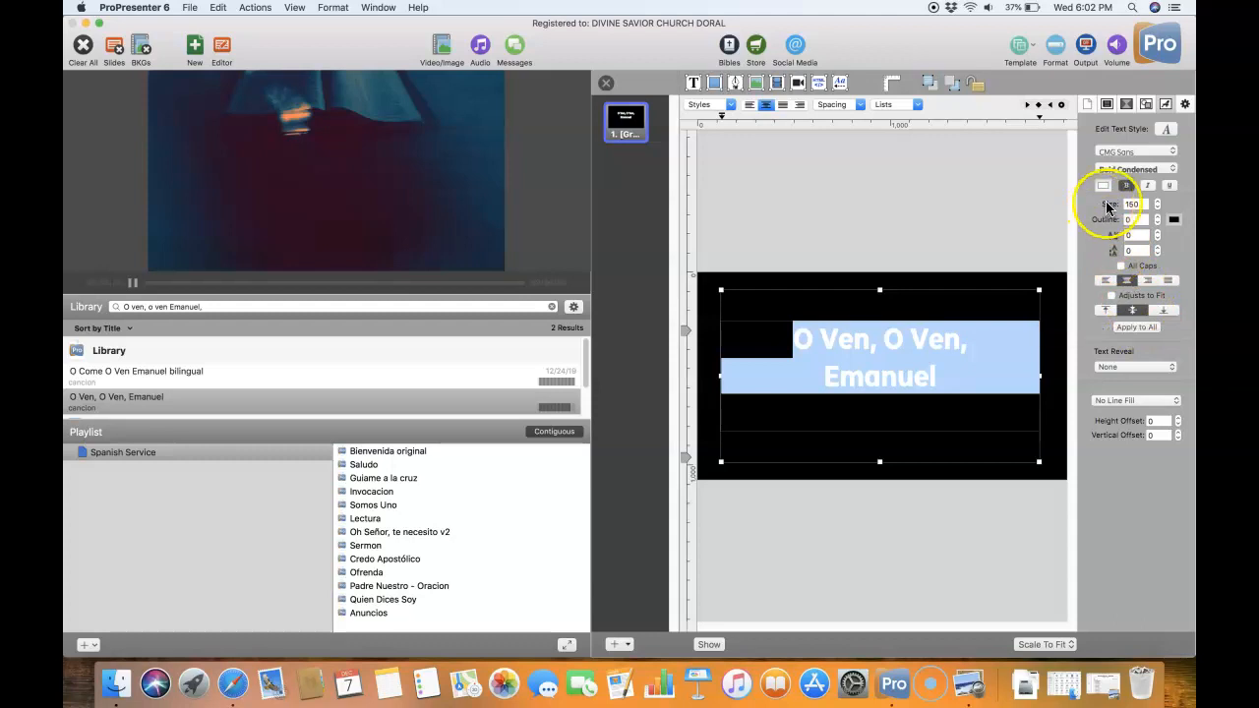
left_click(710, 423)
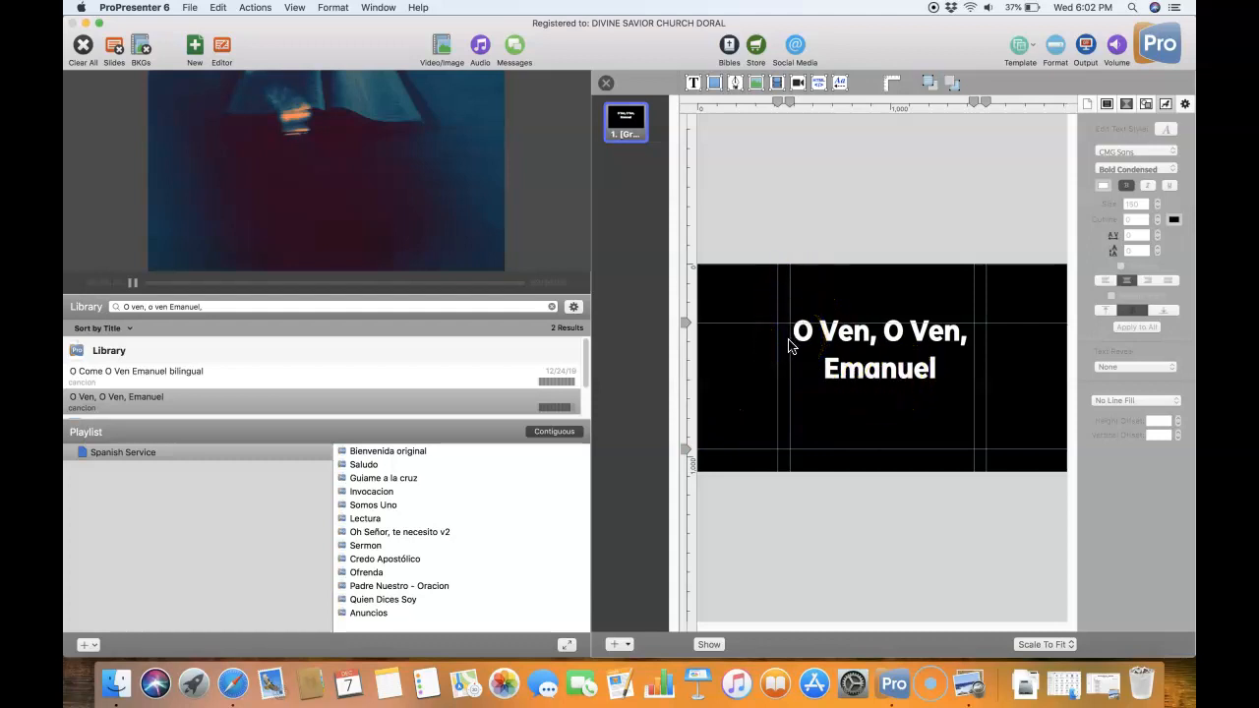
left_click(869, 374)
left_click_drag(870, 373, 871, 375)
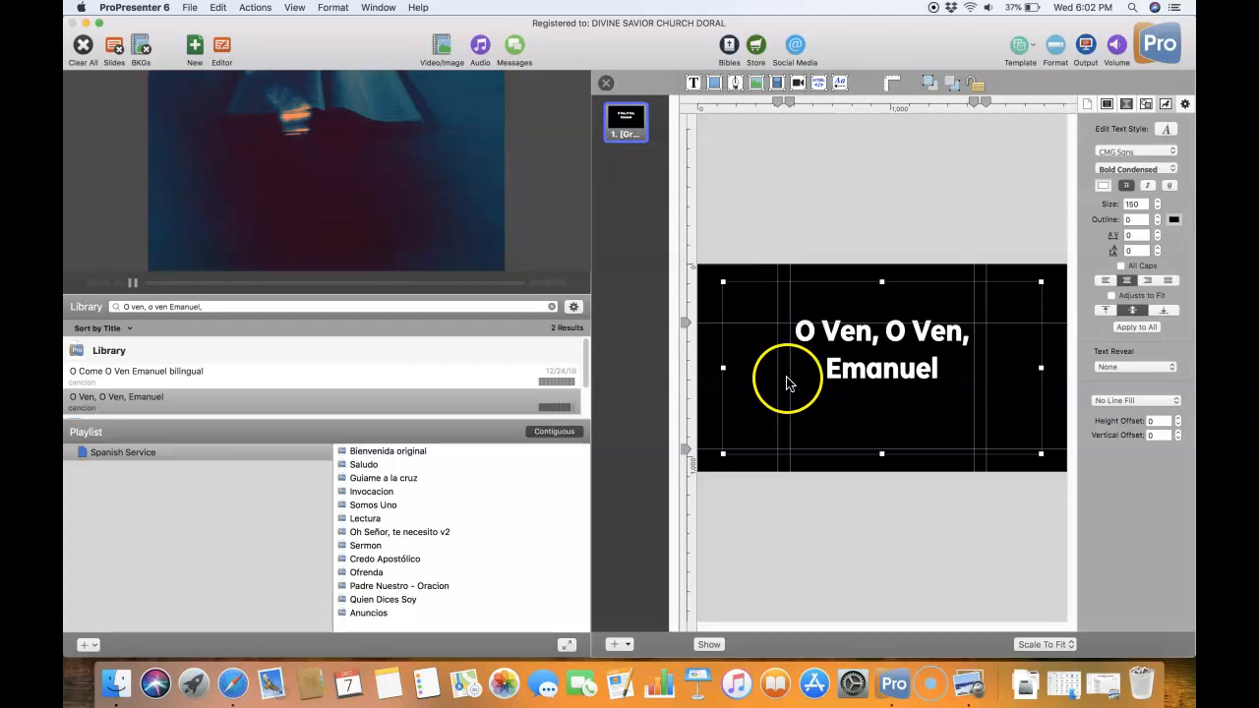
- Add a second, blank slide to the song presentation
right_click(630, 133)
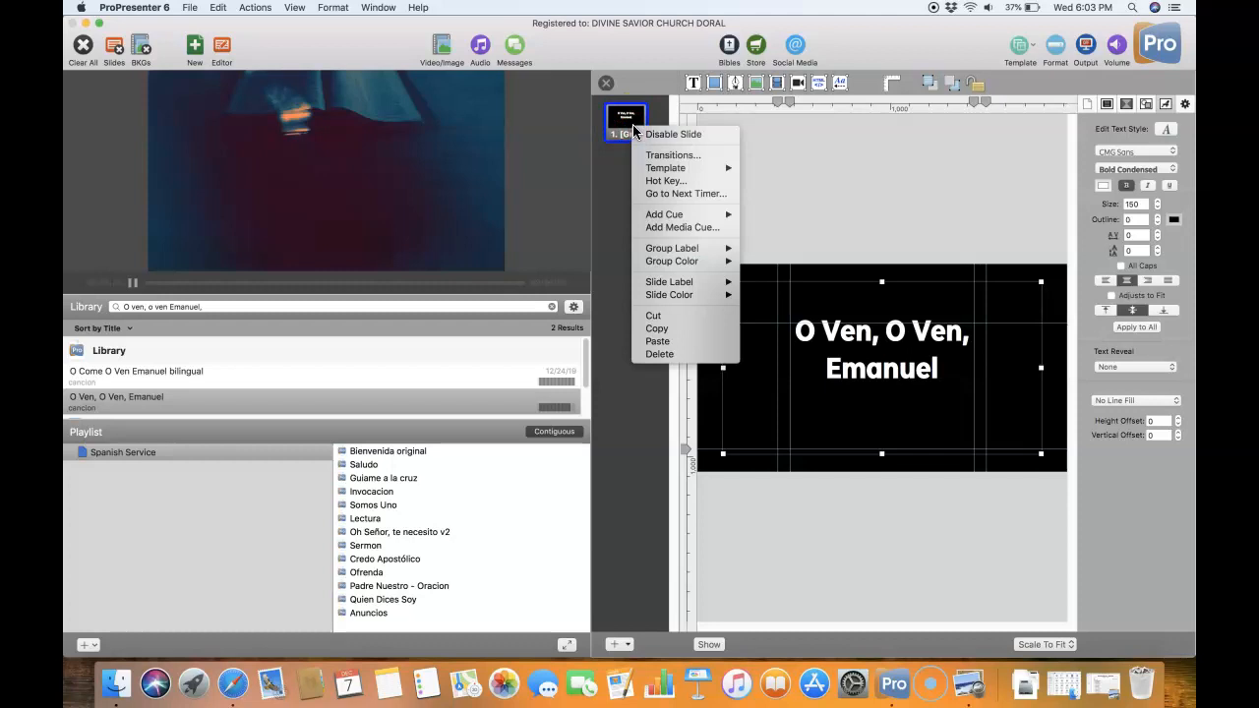
left_click(612, 641)
left_click(613, 646)
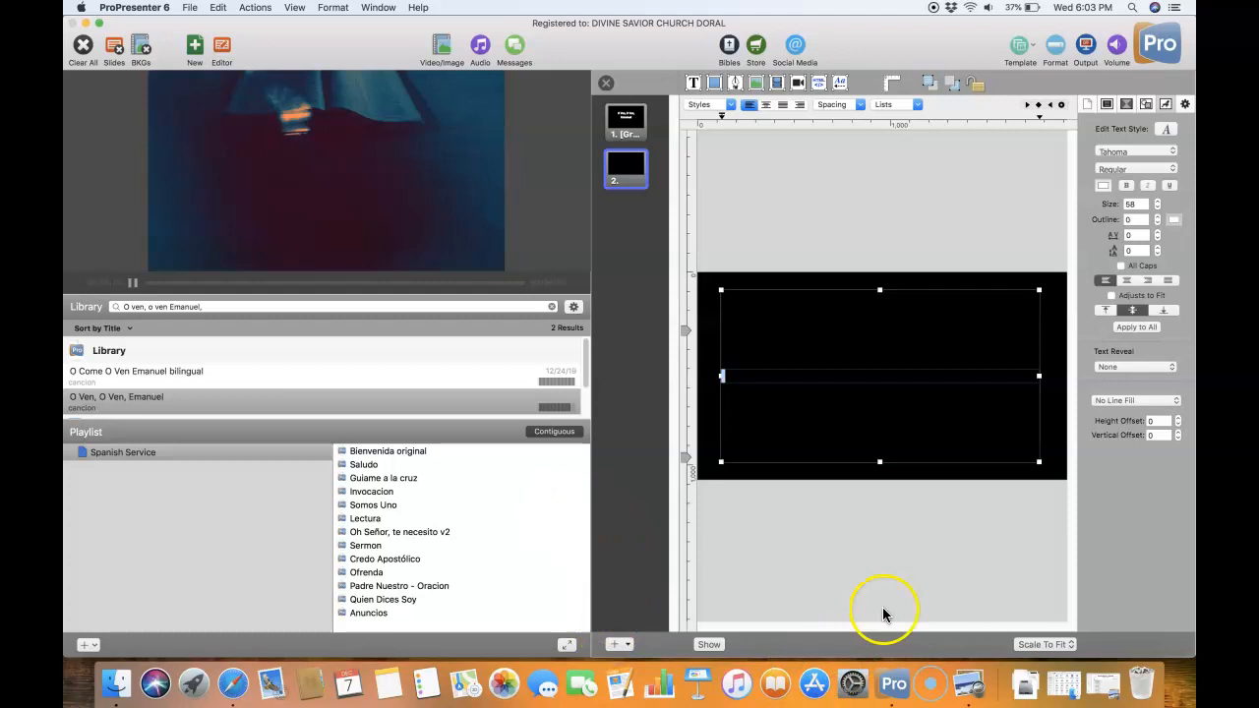
- Switch to the worship plan PDF in Preview and copy the first verse of "O Ven, O Ven, Emanuel", dismissing the Flash Player update window
left_click(1064, 680)
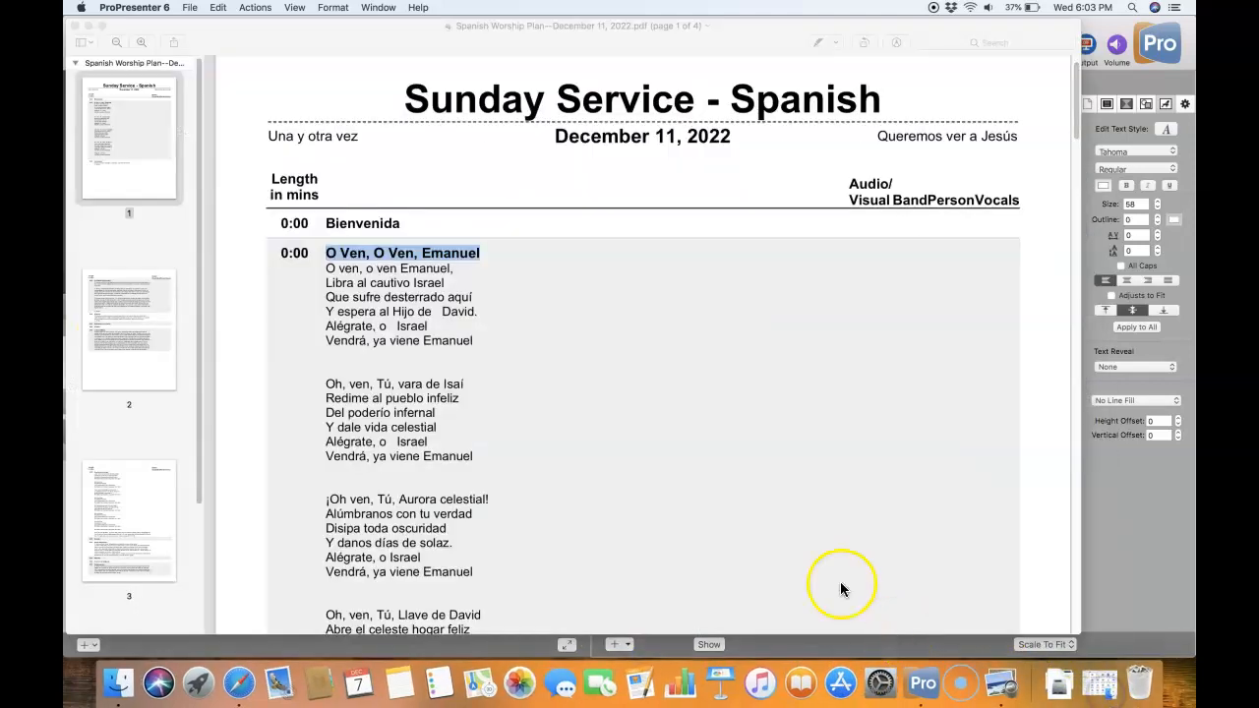
left_click(482, 343)
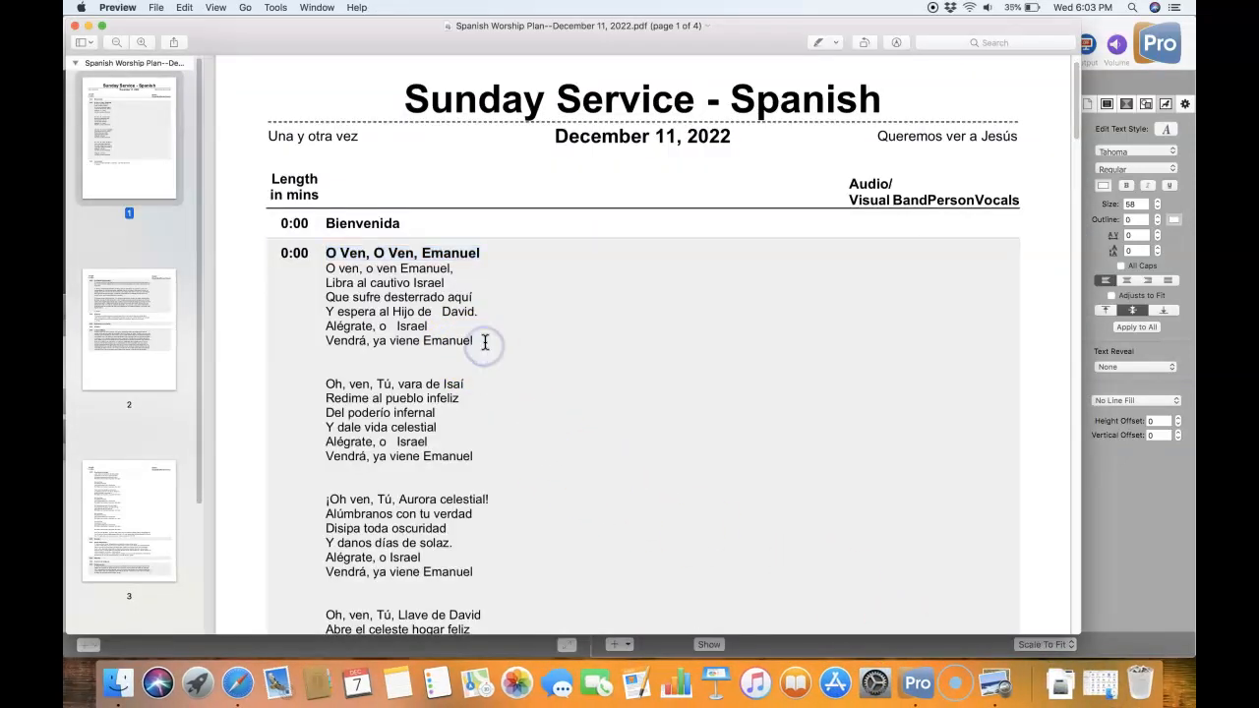
left_click(482, 342)
left_click_drag(483, 342, 326, 267)
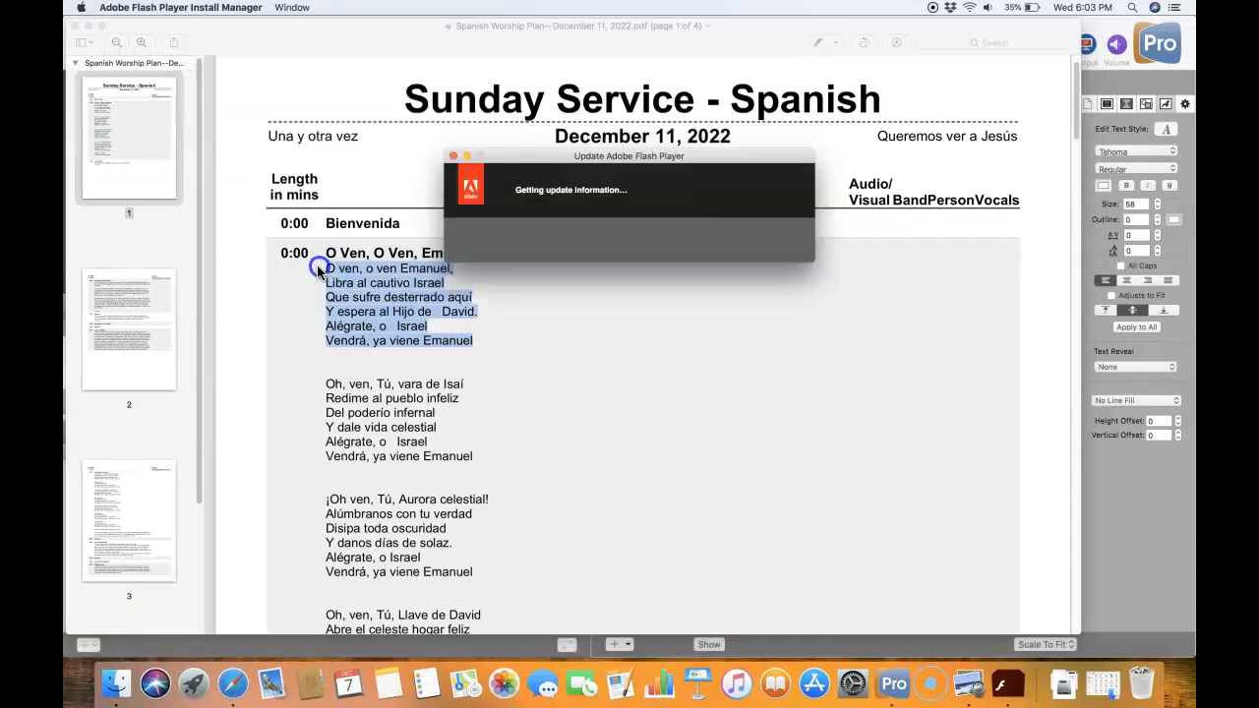
left_click(450, 159)
right_click(369, 303)
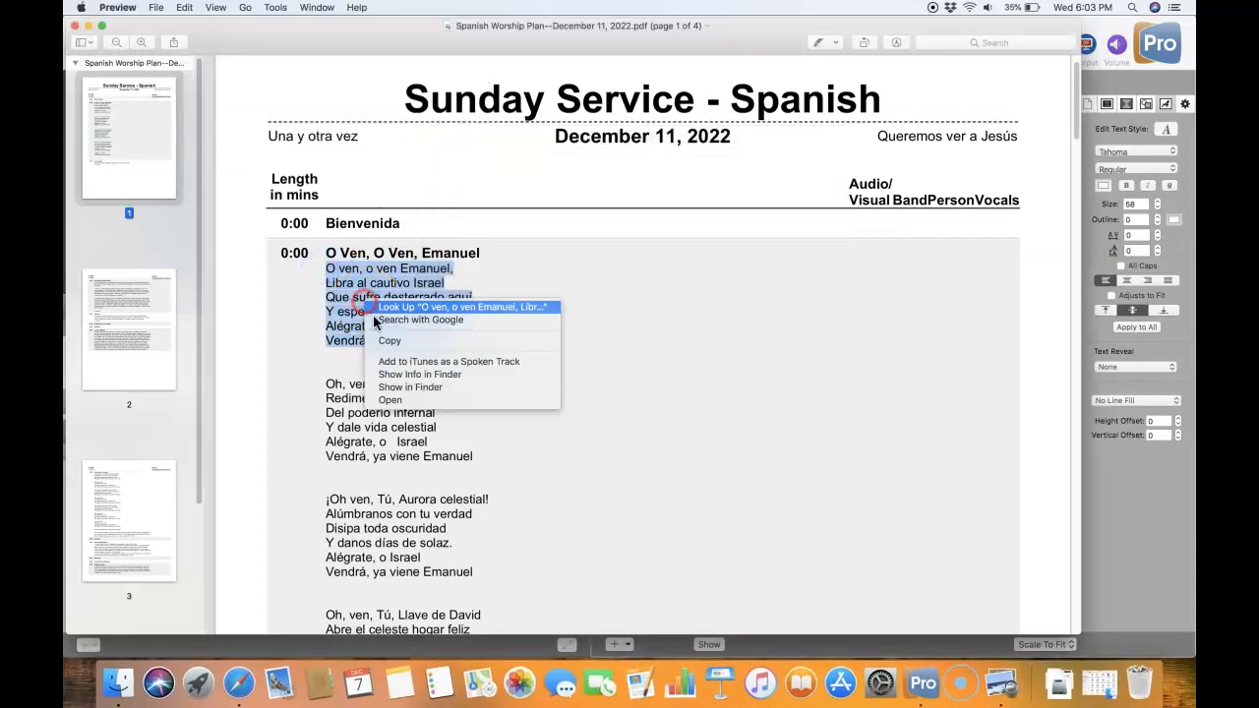
left_click(390, 342)
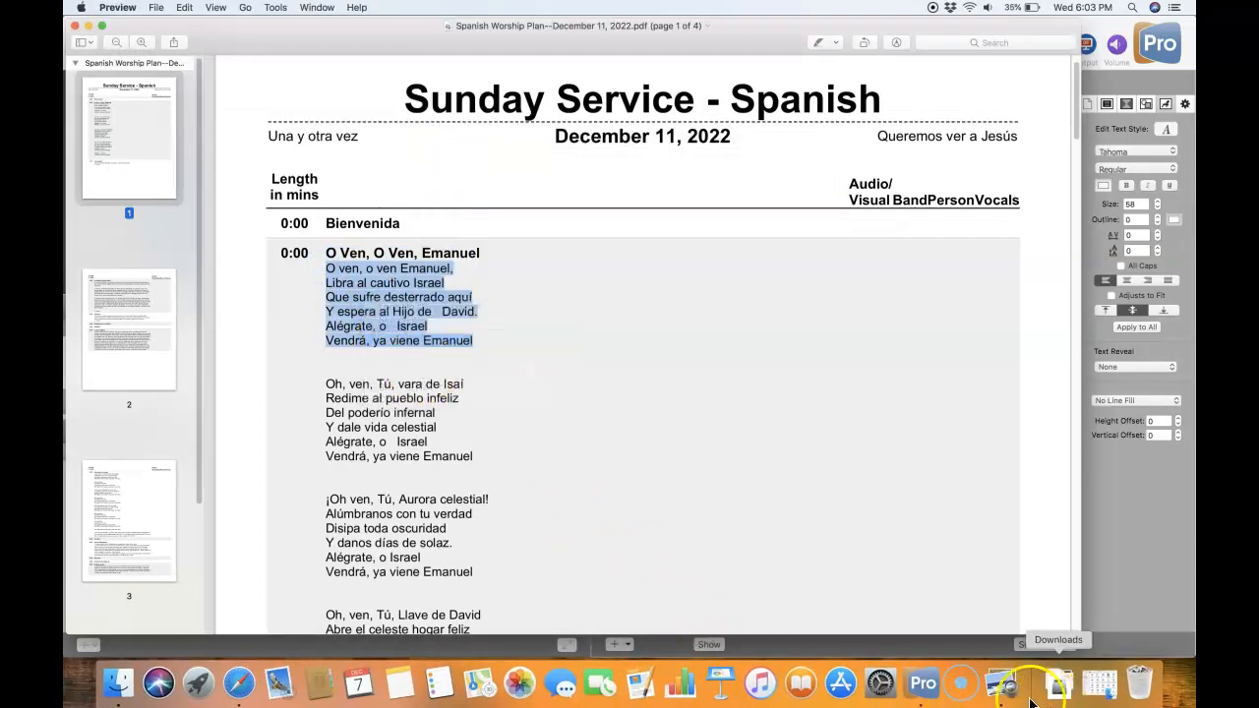
- Return to ProPresenter and paste the copied verse into the second slide's text box
left_click(922, 688)
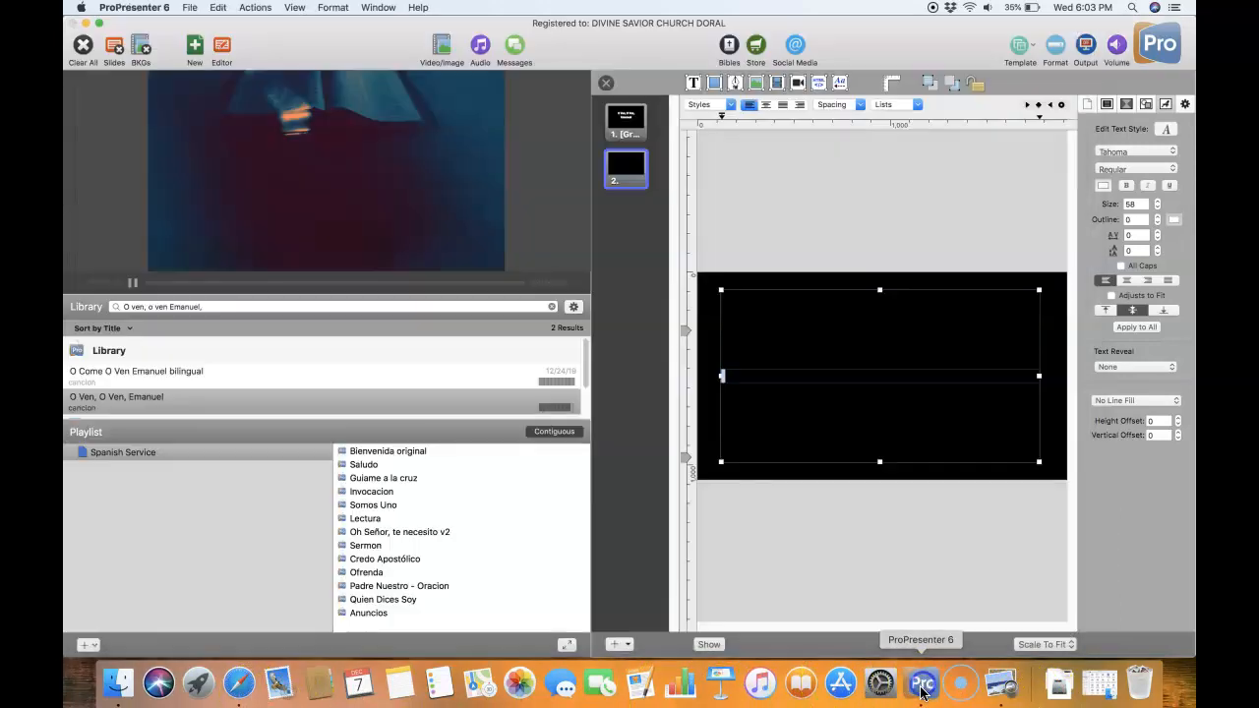
right_click(777, 374)
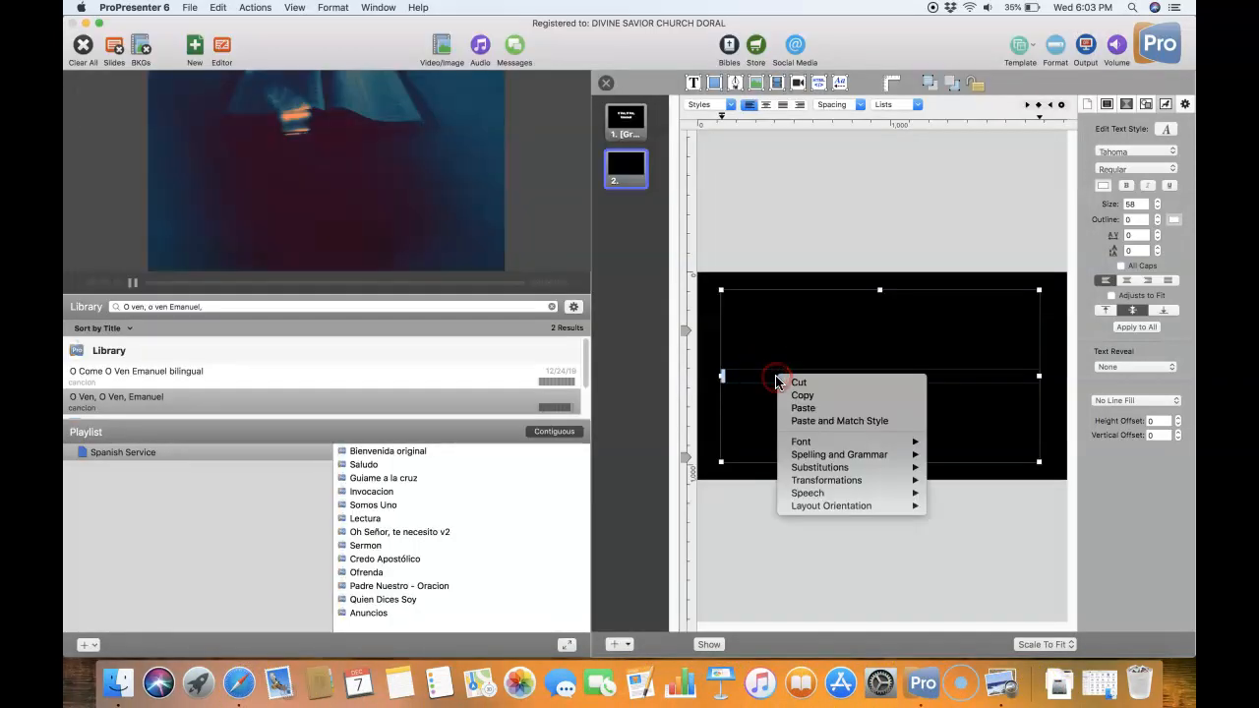
left_click(803, 409)
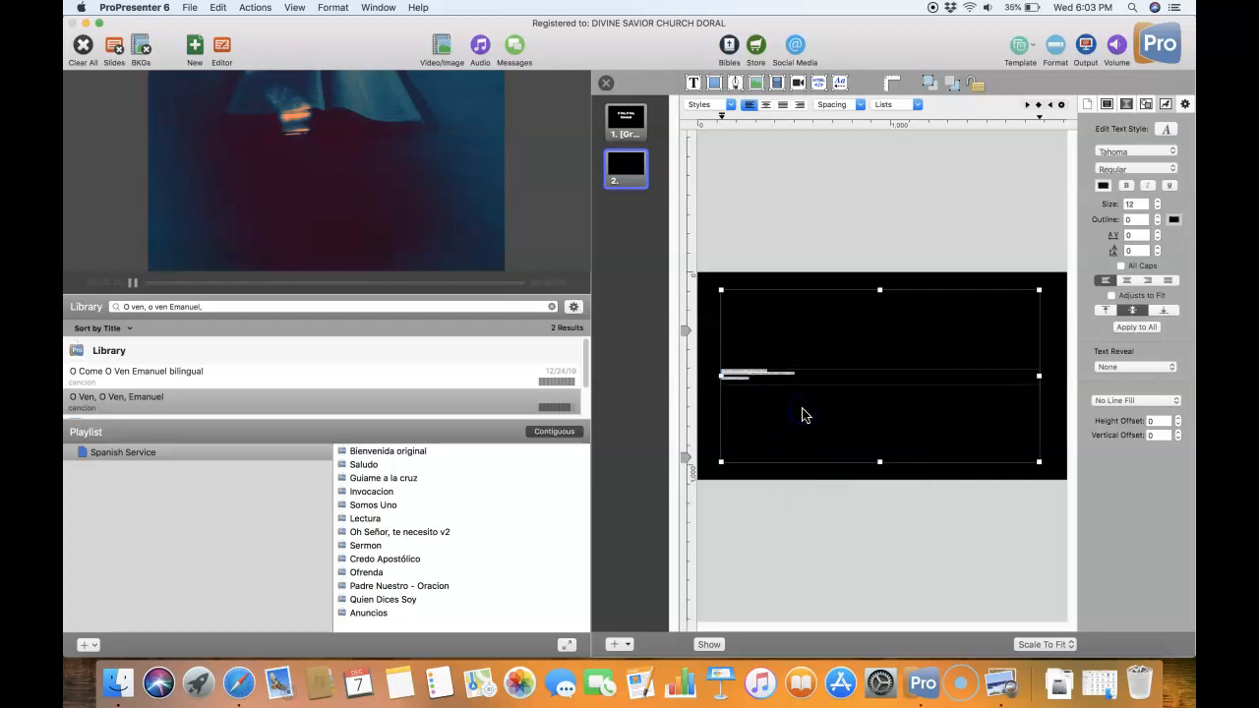
- Select the whole pasted verse and set its font to CMG Sans Condensed without bold
triple_click(736, 379)
left_click(699, 375)
triple_click(787, 379)
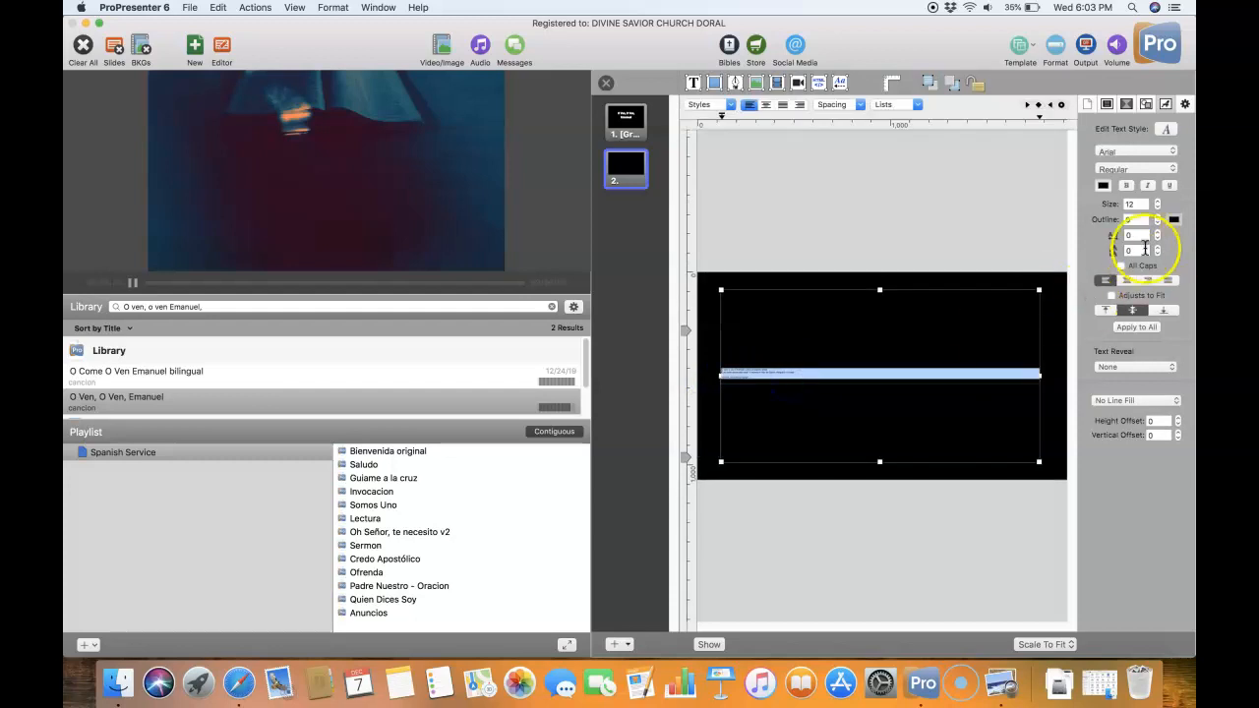
left_click(1104, 153)
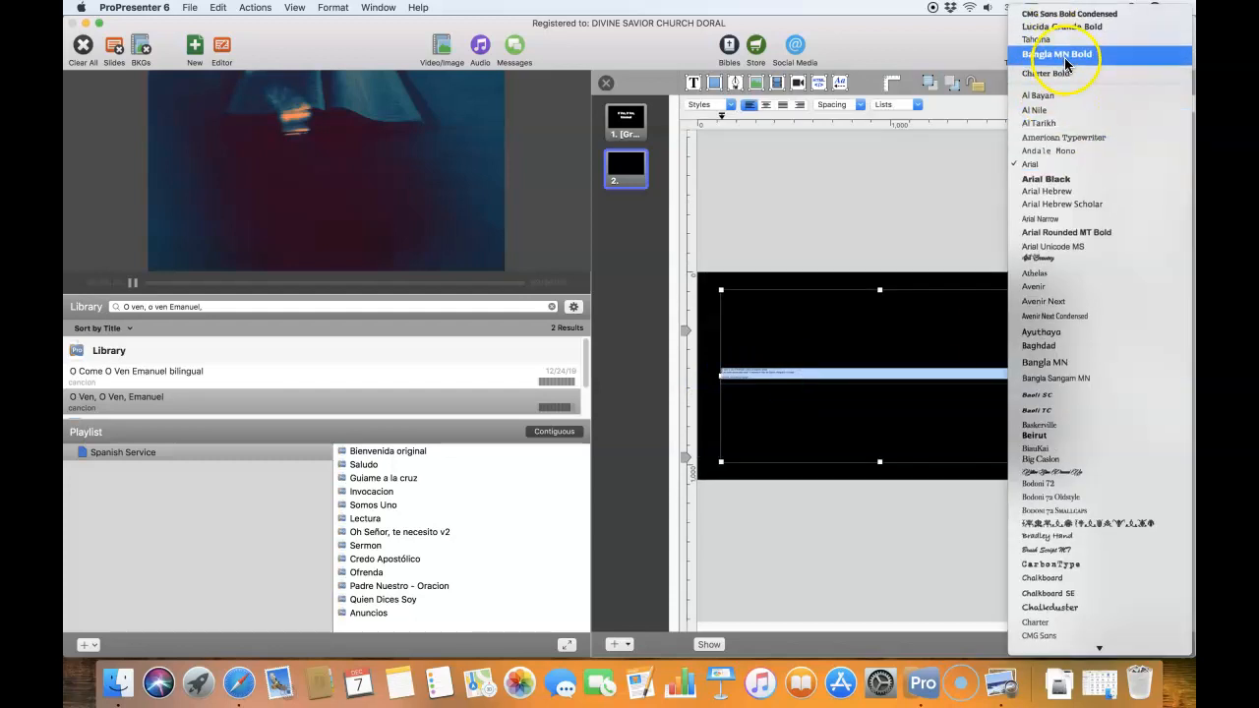
left_click(1069, 14)
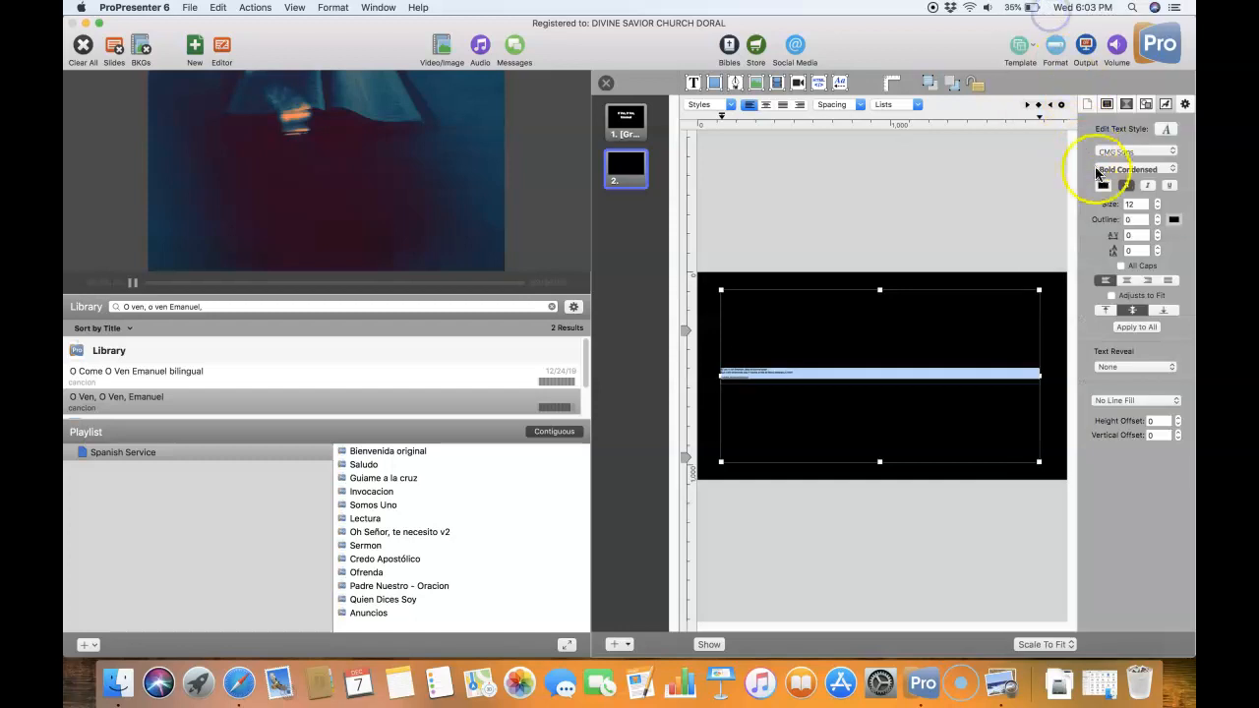
left_click(1128, 189)
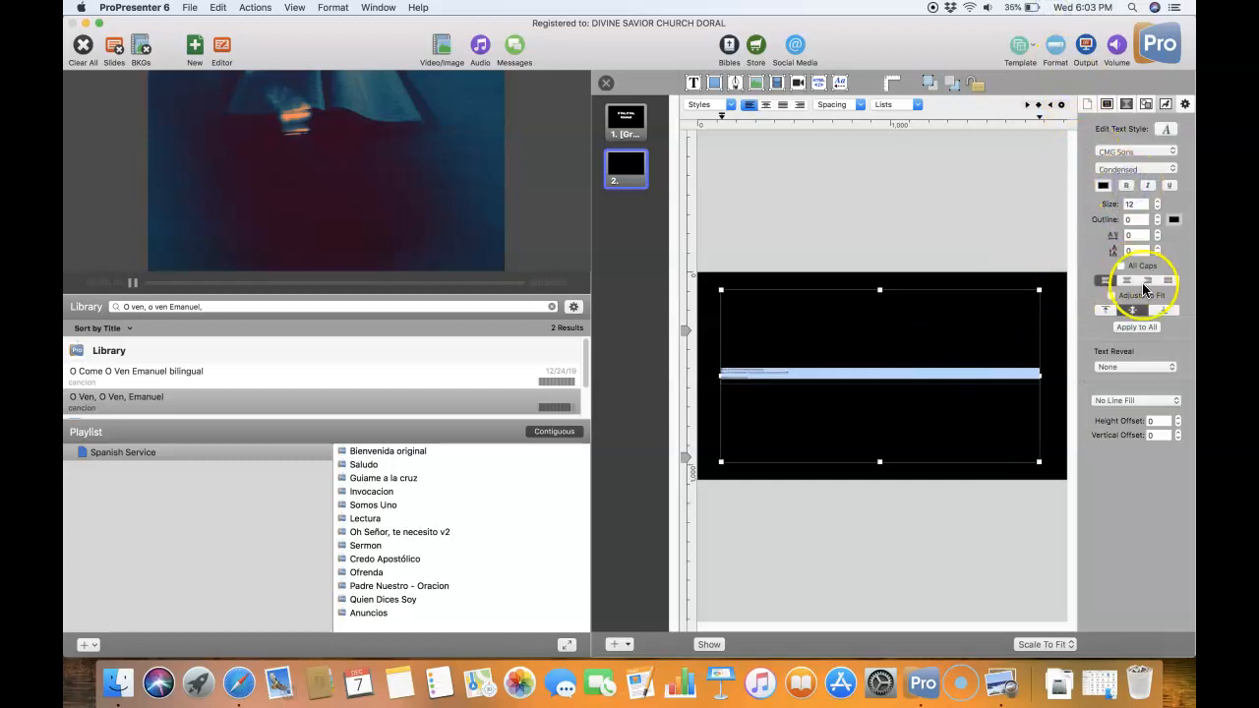
- Center-align the verse text and set its color to Snow white
left_click(1126, 280)
left_click(1102, 185)
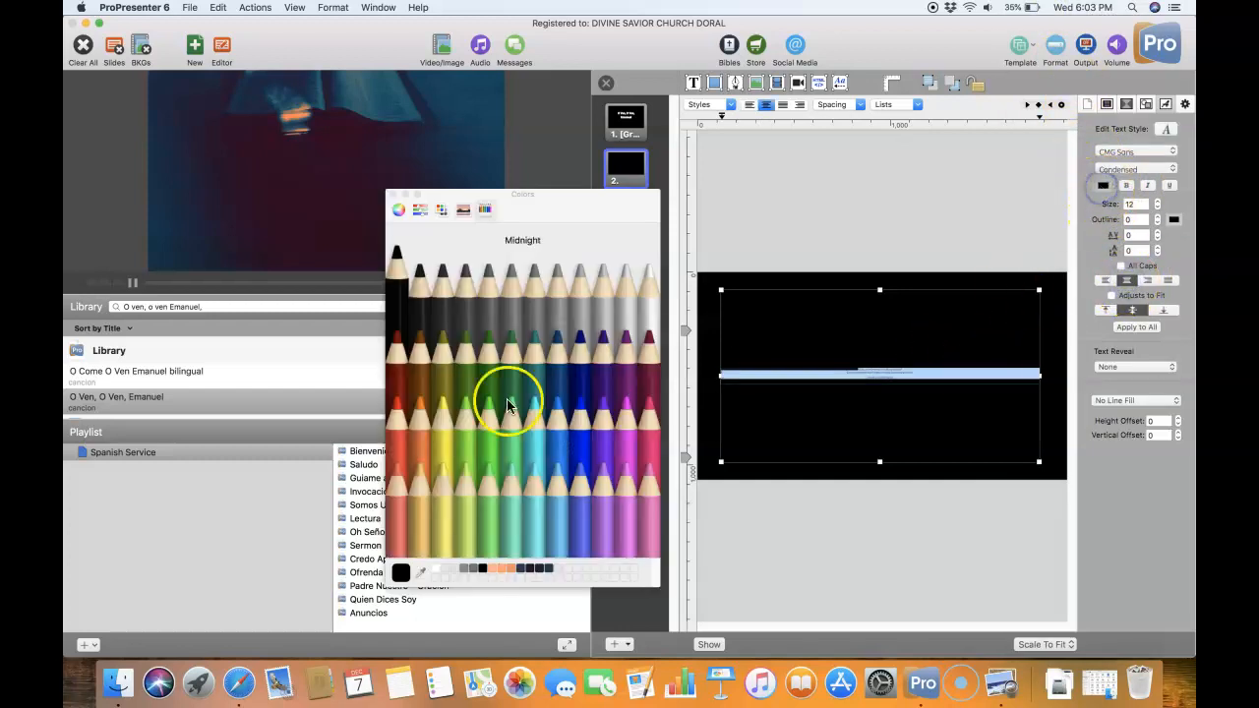
left_click(648, 307)
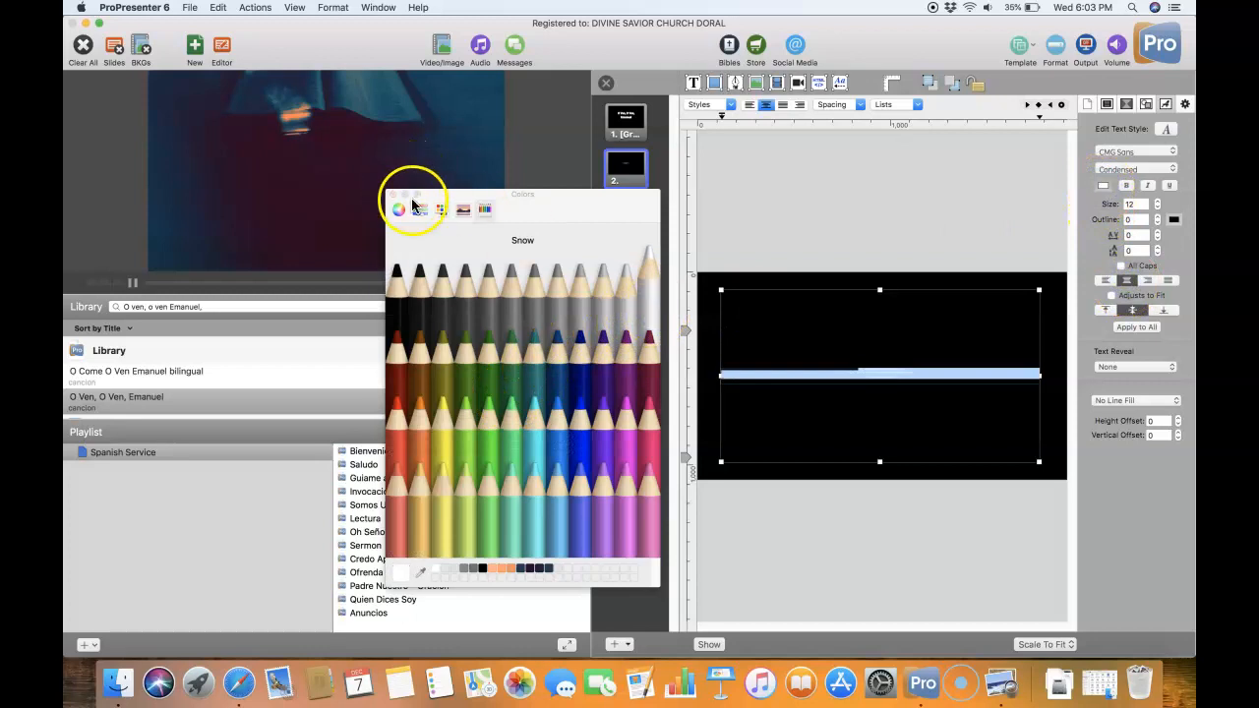
left_click(397, 198)
- Set the verse text's font size to 65 and deselect the text box
left_click(1129, 203)
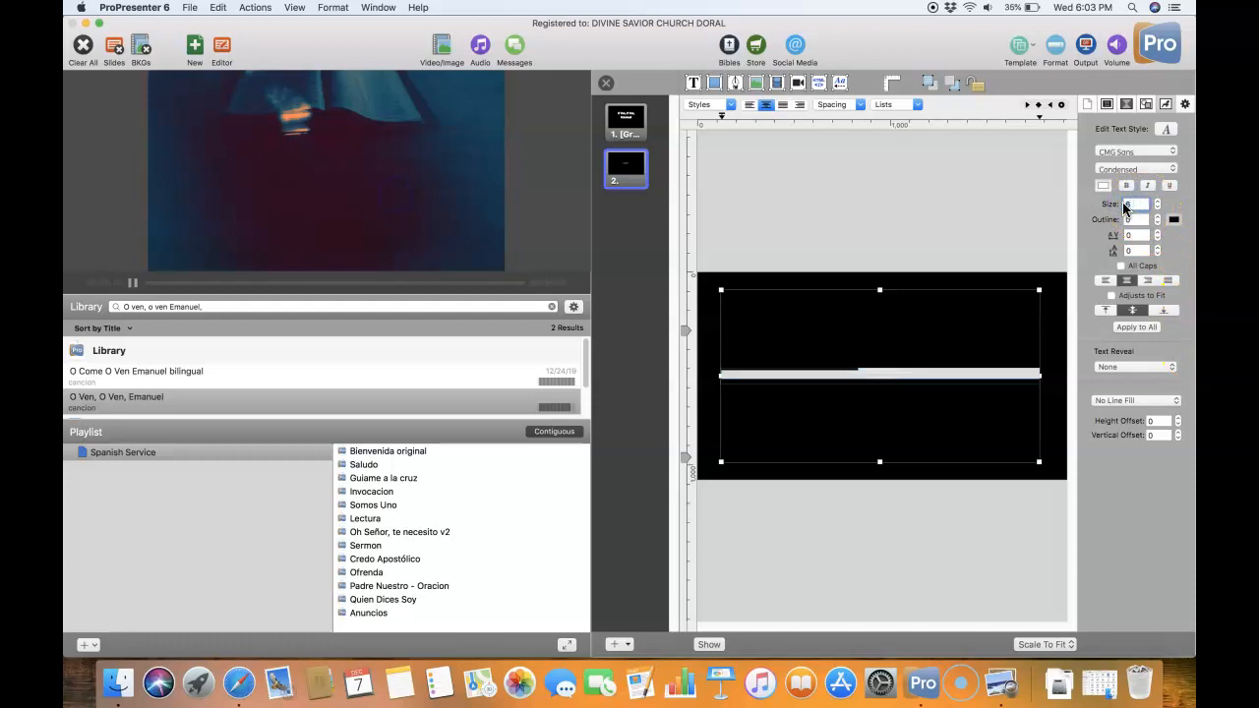
key("Return")
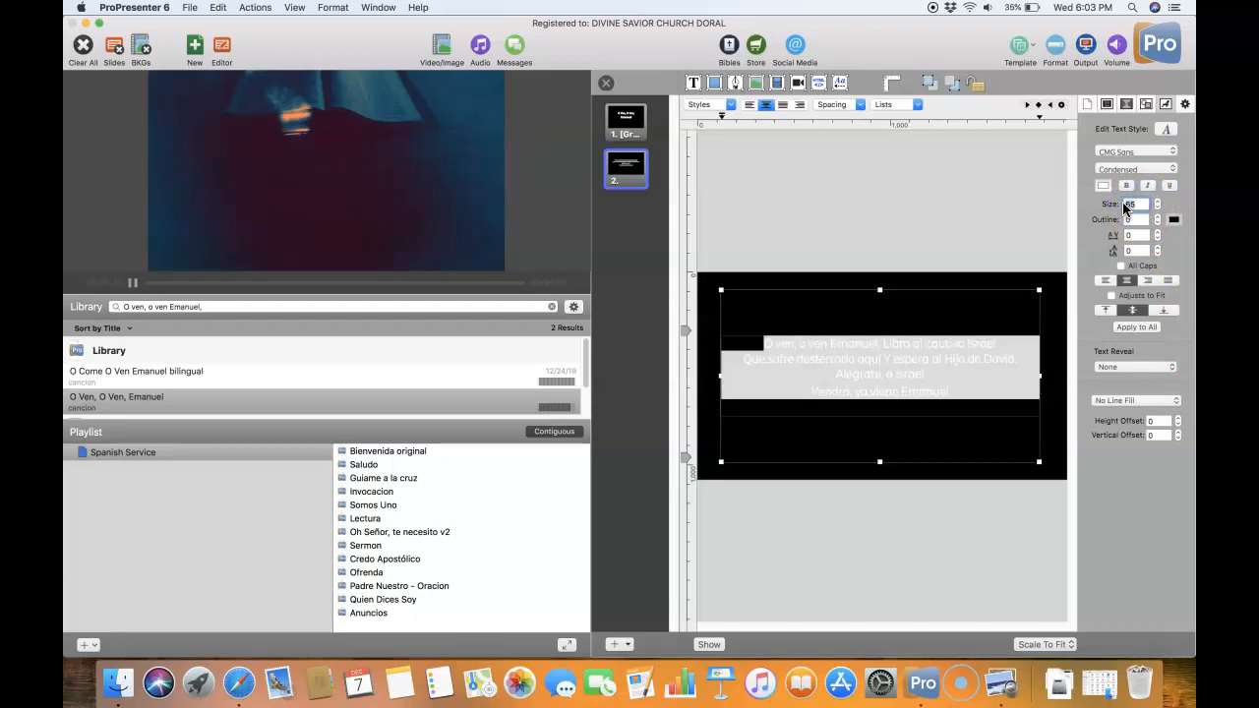
left_click(712, 394)
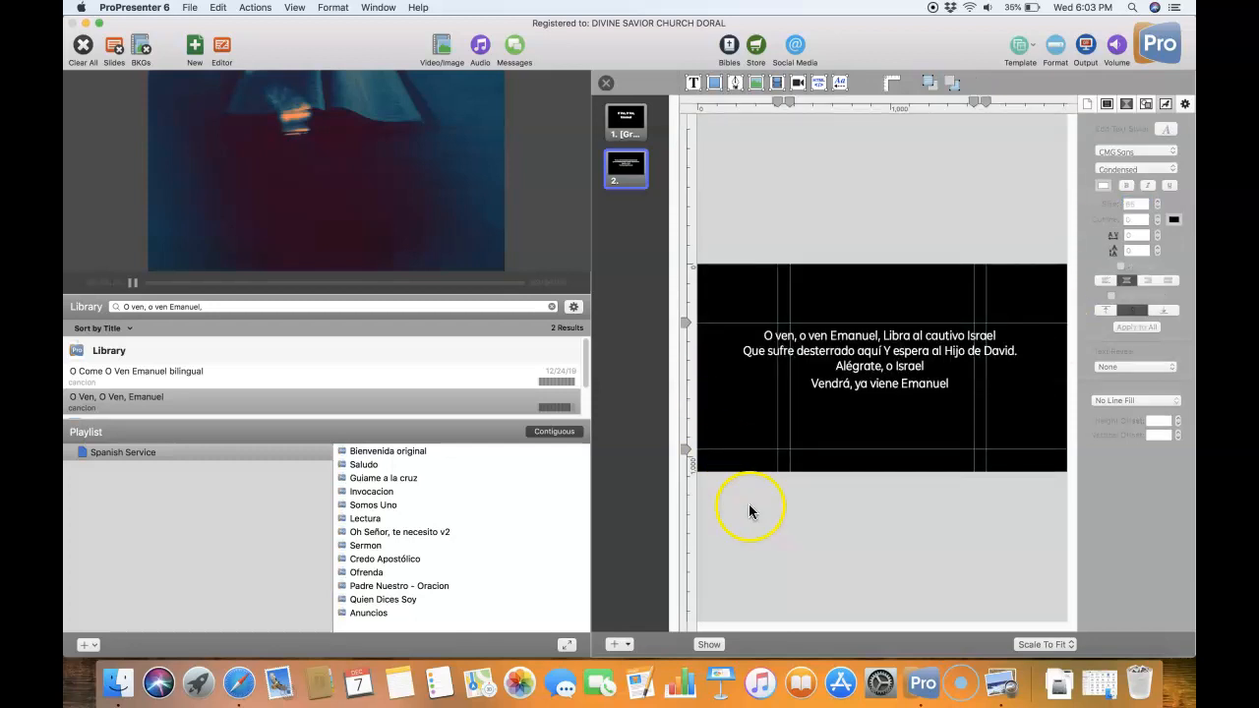
- Reselect all of the verse text on the second slide and increase its font size to 70
double_click(882, 384)
key("super+a")
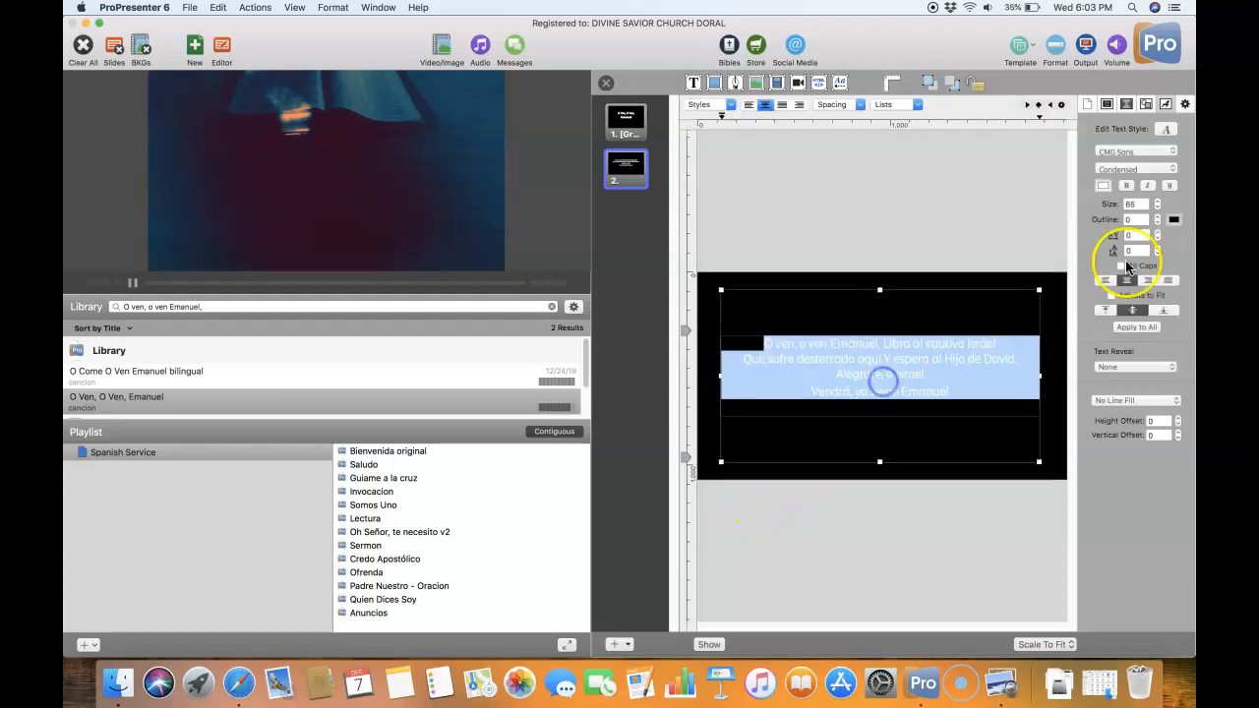
left_click(1158, 202)
left_click(1158, 202)
left_click(1157, 202)
left_click(1157, 201)
left_click(1157, 202)
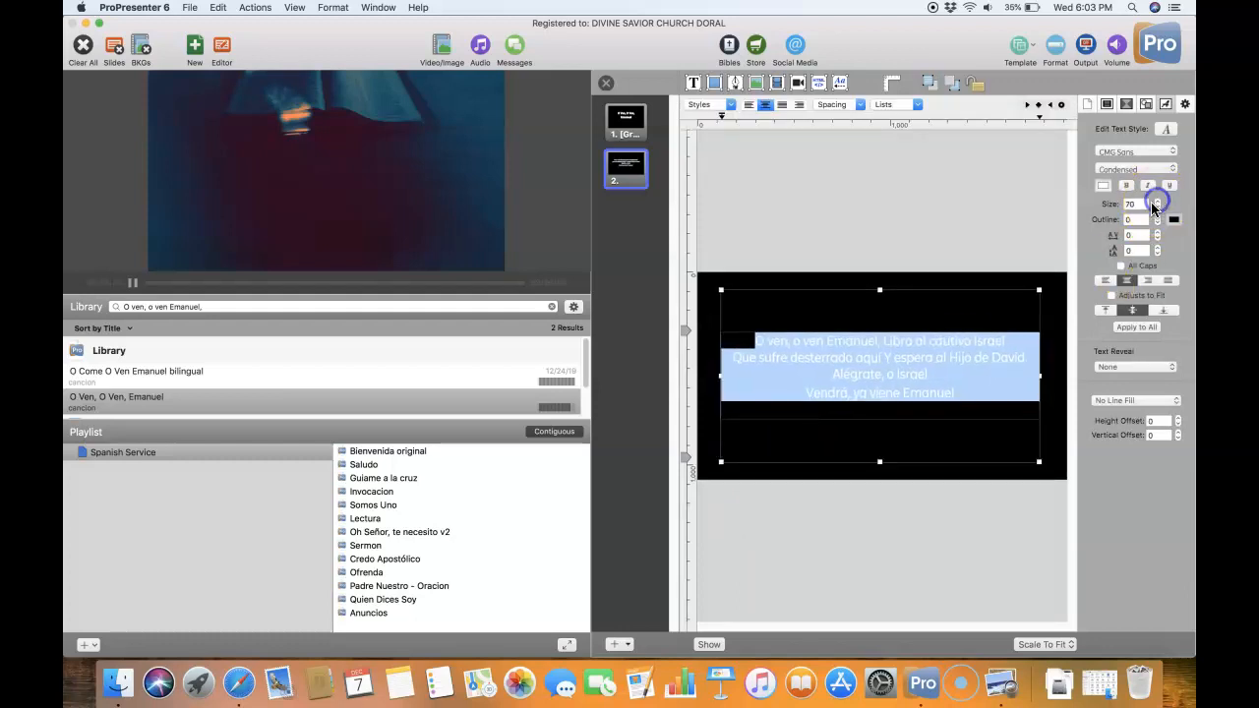
left_click(990, 280)
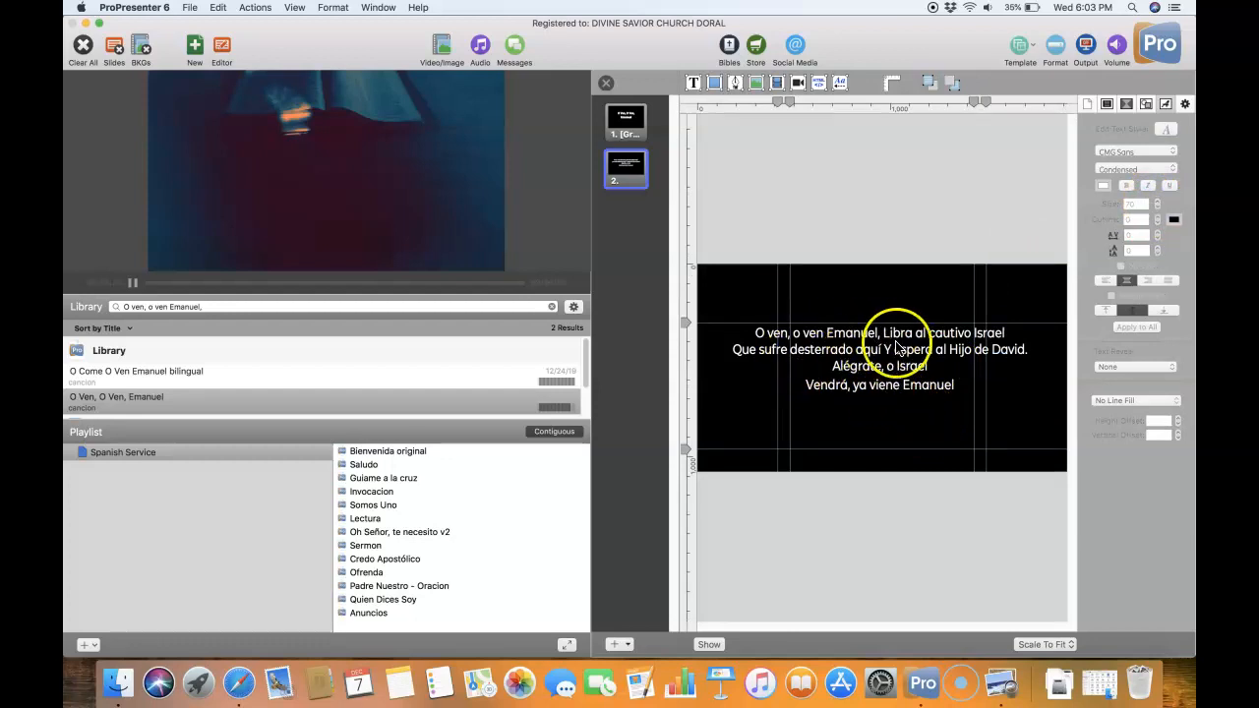
- Break the verse on the second slide so "Libra al cautivo Israel" starts on its own line after "O ven, o ven Emanuel,"
double_click(887, 339)
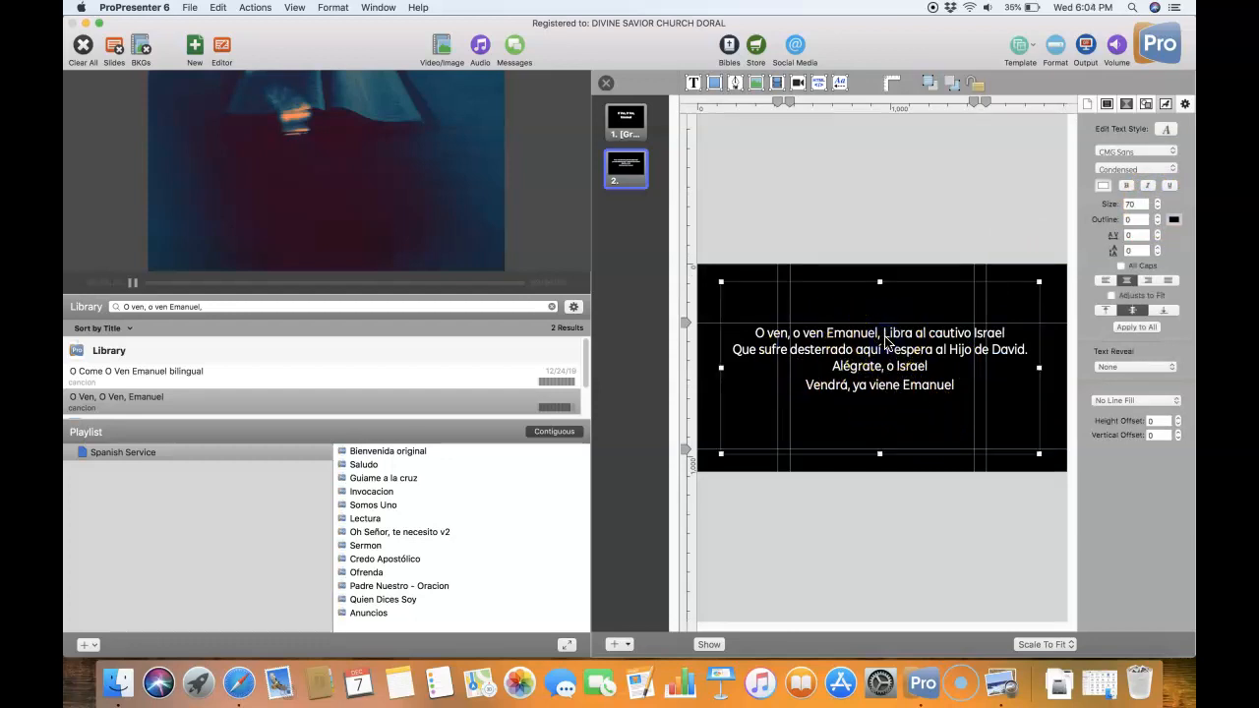
double_click(886, 340)
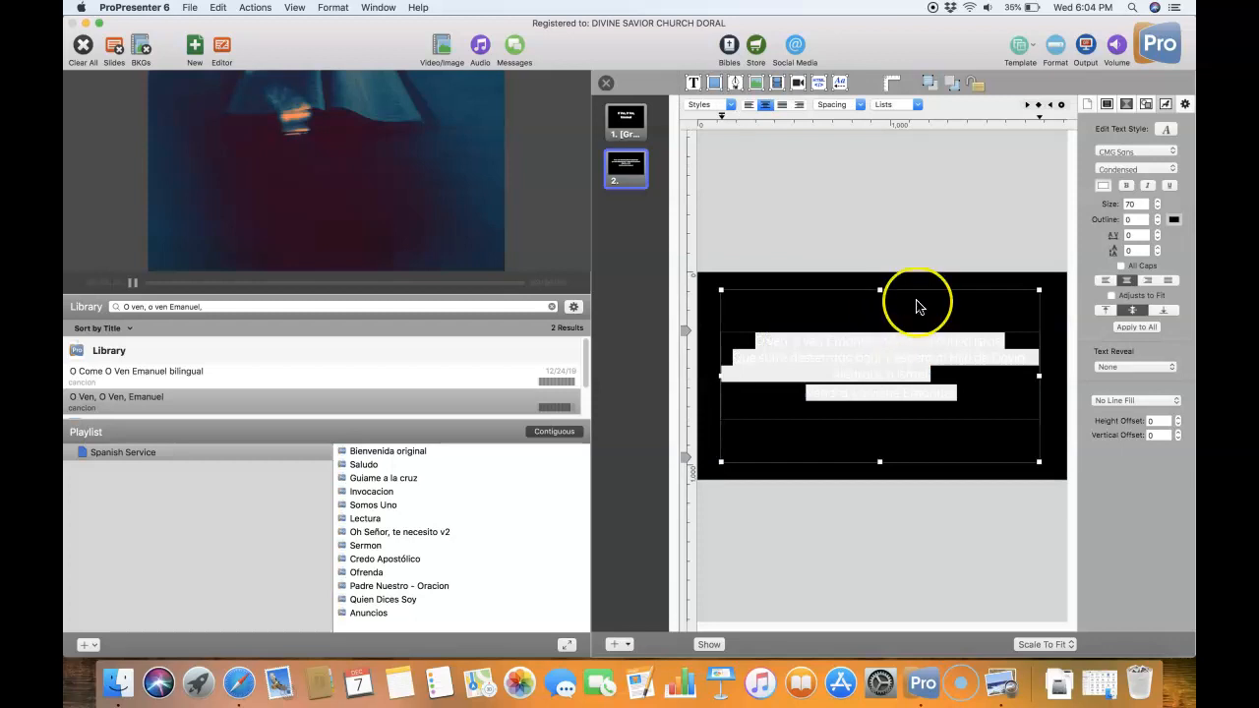
left_click(702, 416)
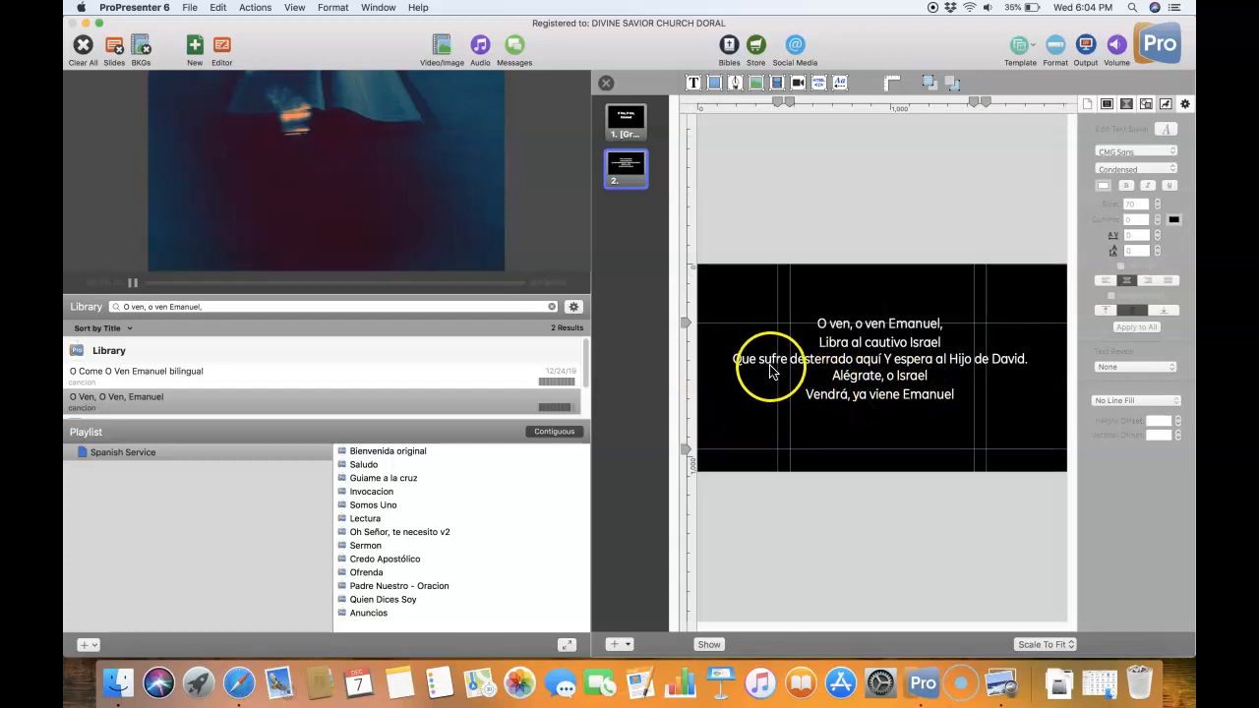
- Break the second slide's verse before "Y espera al Hijo de David." so that phrase has its own line
left_click(883, 361)
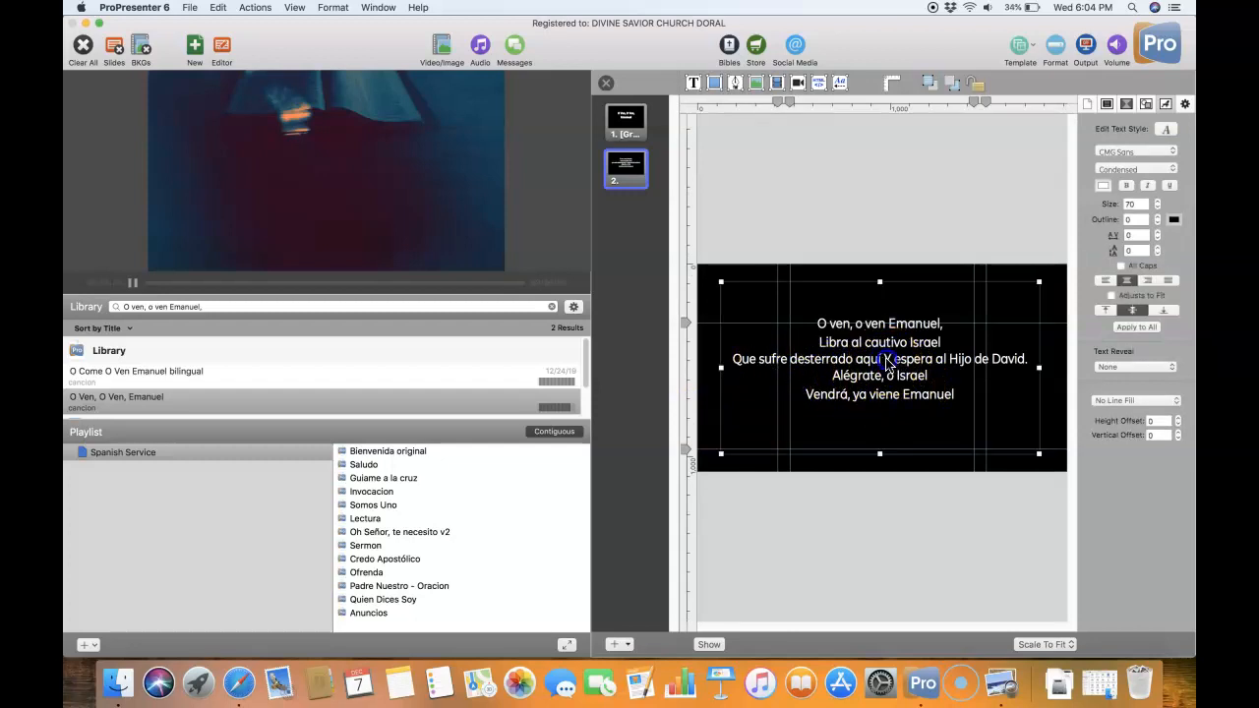
double_click(885, 361)
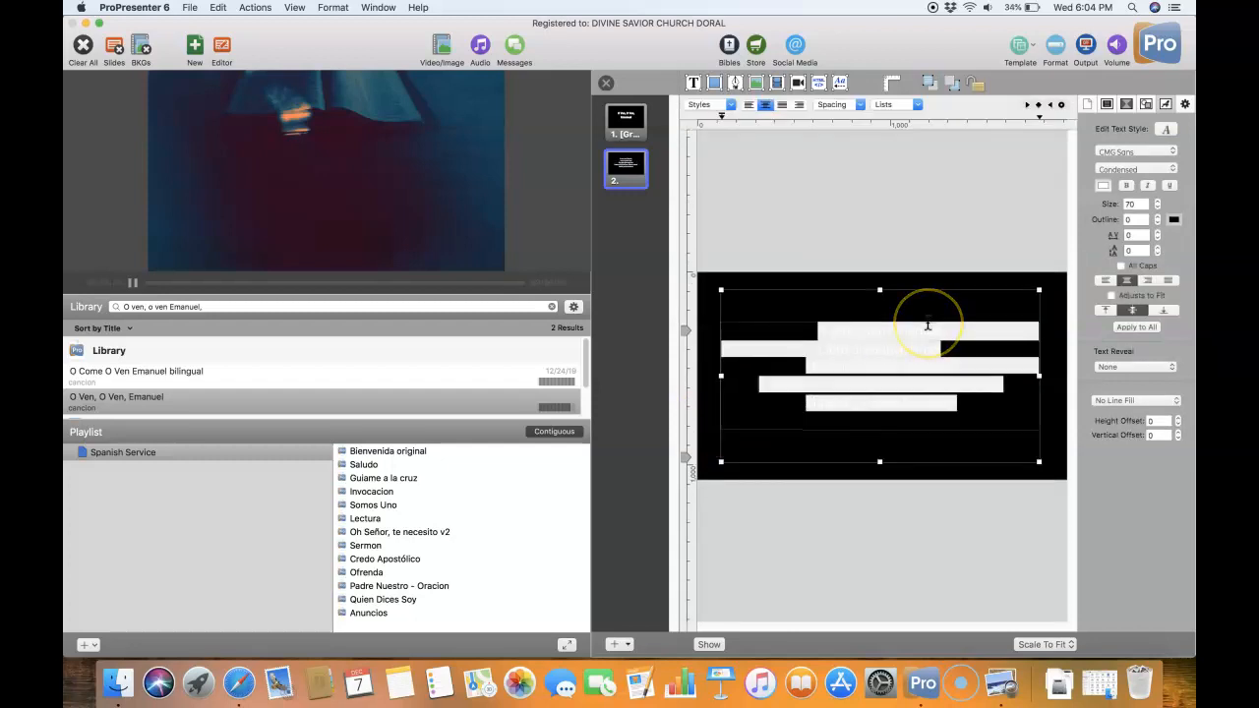
left_click(717, 422)
left_click(908, 363)
double_click(908, 375)
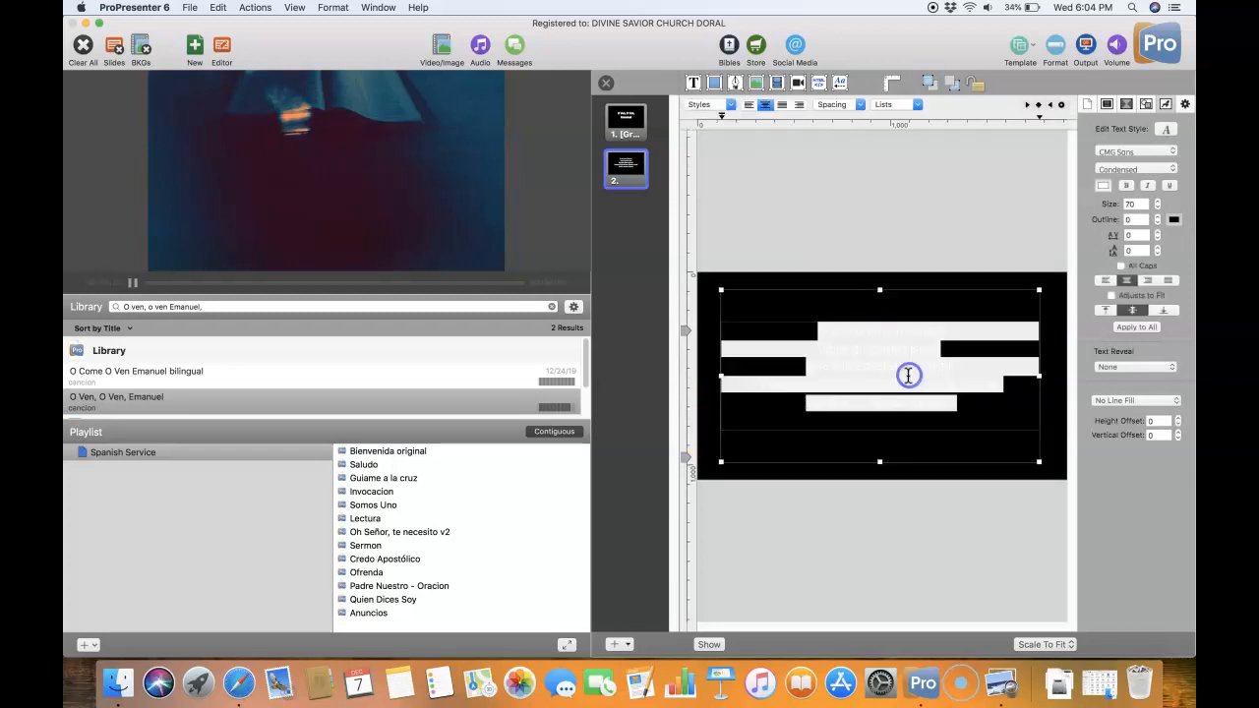
left_click(905, 384)
key("Return")
left_click(688, 422)
left_click(921, 415)
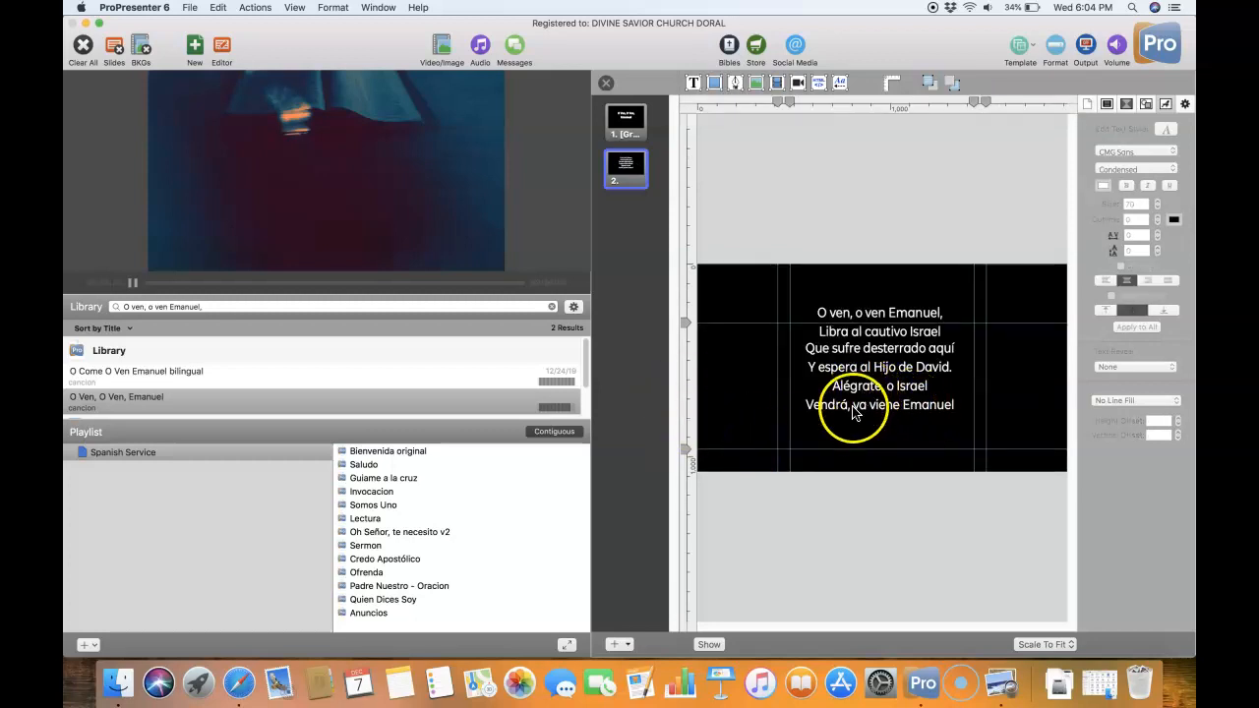
- Nudge the verse's text box on the second slide slightly to the right and deselect it
left_click(898, 388)
left_click_drag(898, 387, 903, 389)
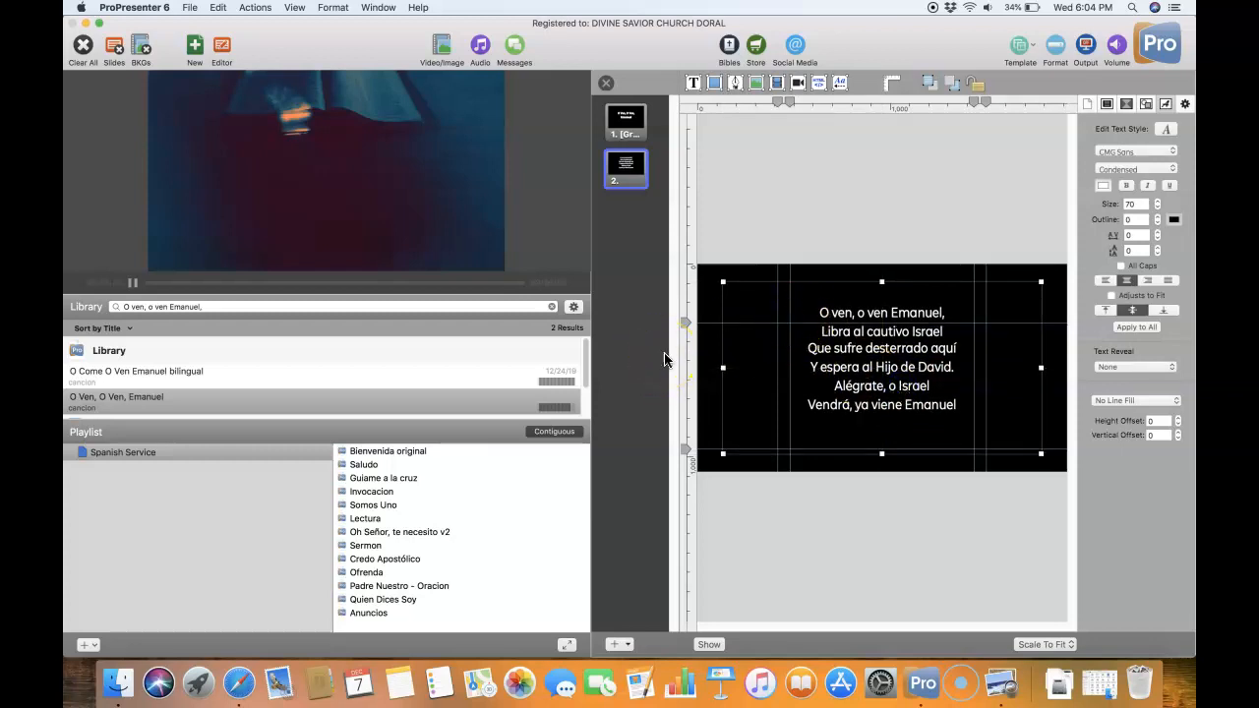
left_click(704, 399)
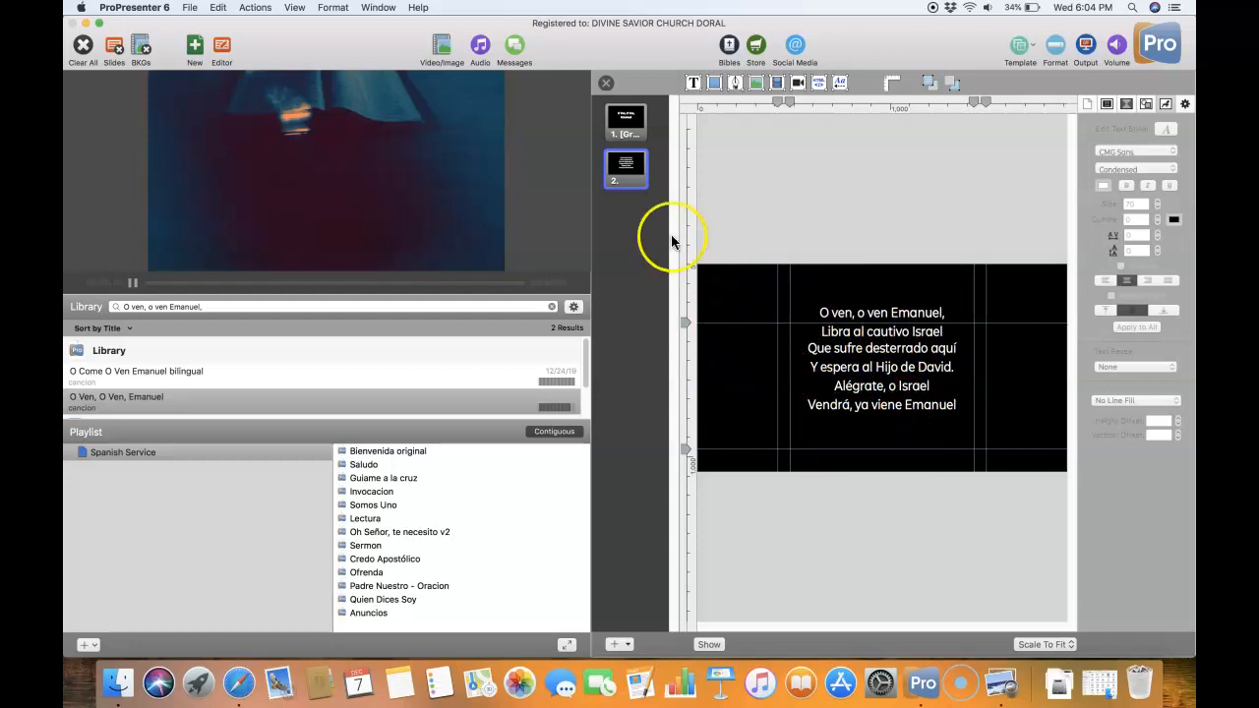
- Duplicate the second slide by copying and pasting it, and select the new third slide
right_click(628, 167)
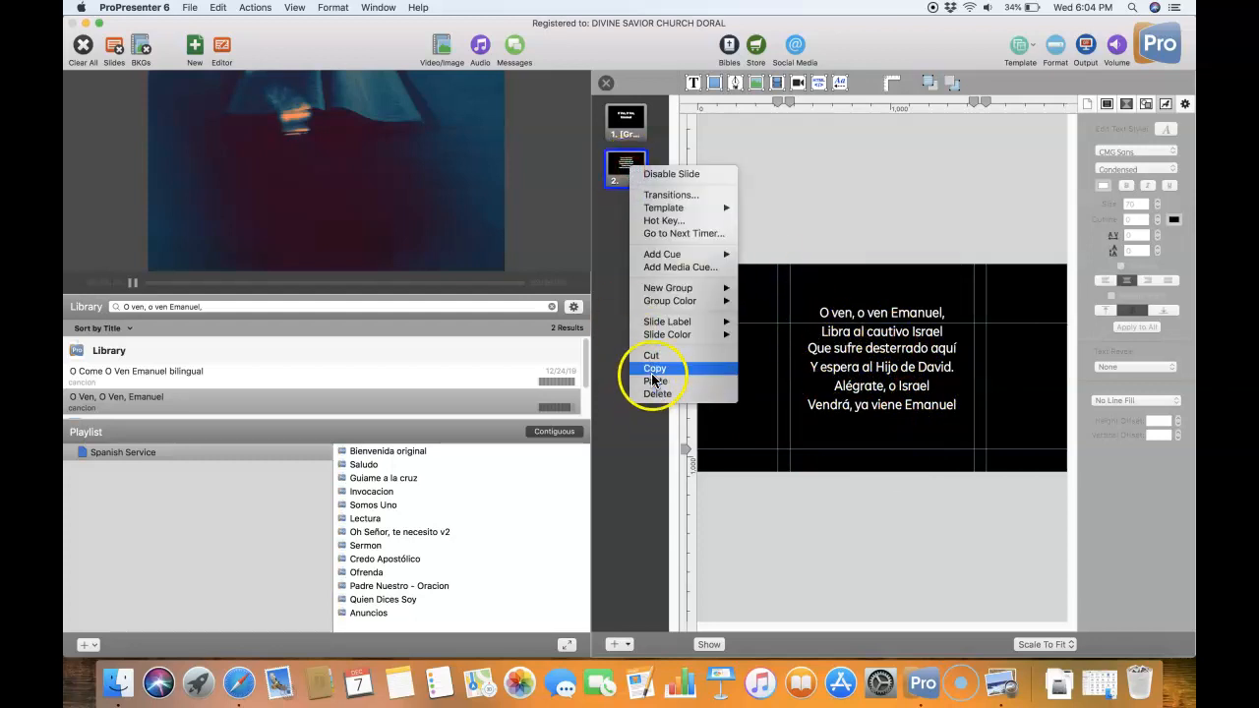
left_click(649, 369)
right_click(616, 177)
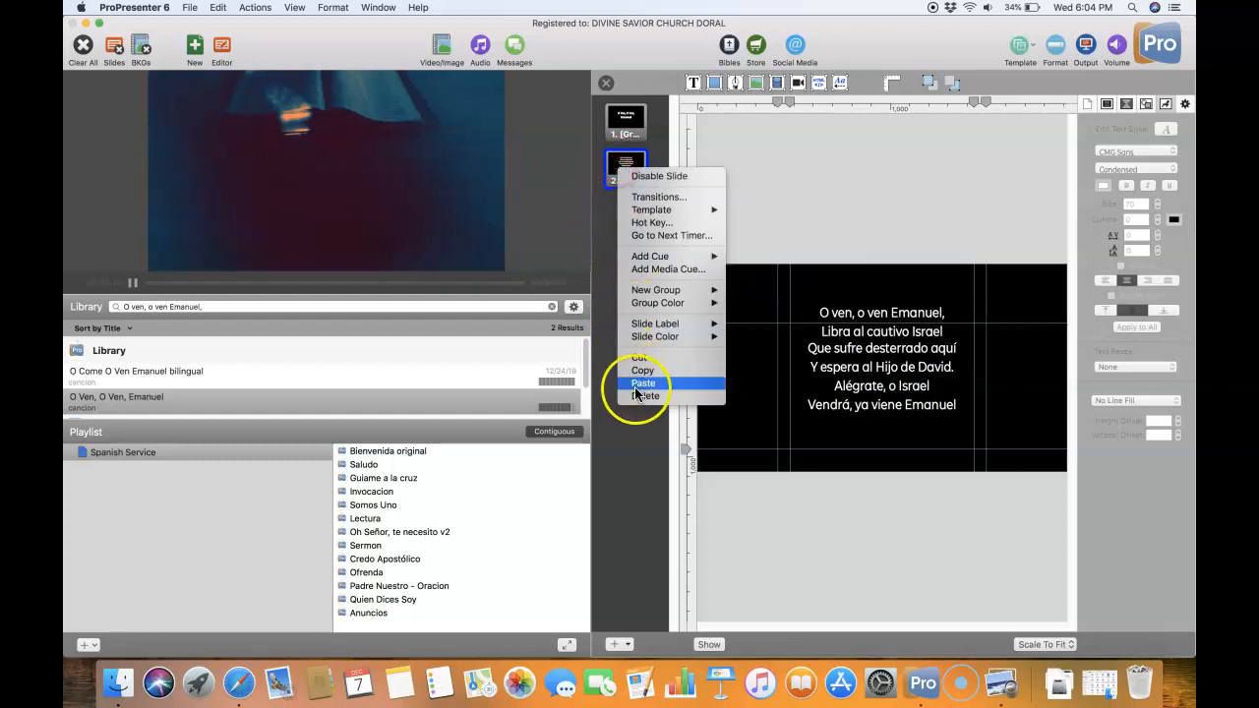
left_click(643, 383)
left_click(628, 212)
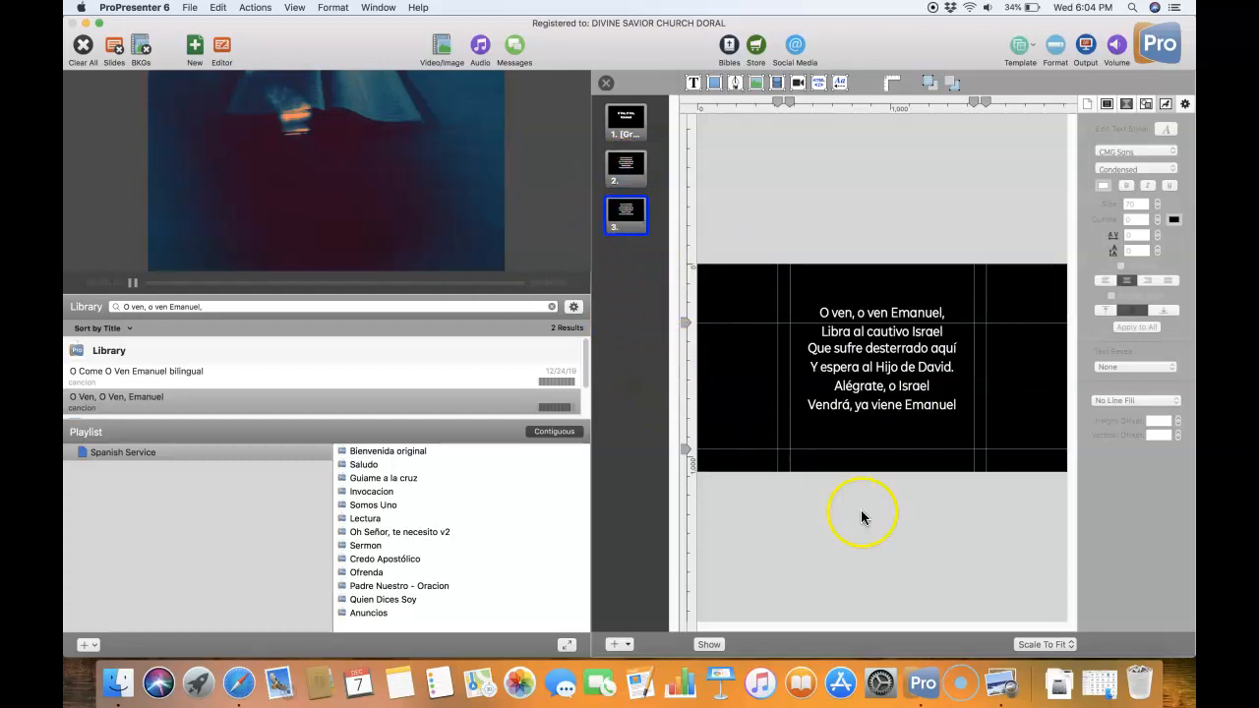
- Switch to Preview, copy the second verse from "Oh, ven, Tú, vara de Isaí" through "Vendrá, ya viene Emanuel", and minimize the worship plan
left_click(1005, 700)
left_click(410, 442)
left_click(470, 452)
left_click_drag(481, 457, 323, 383)
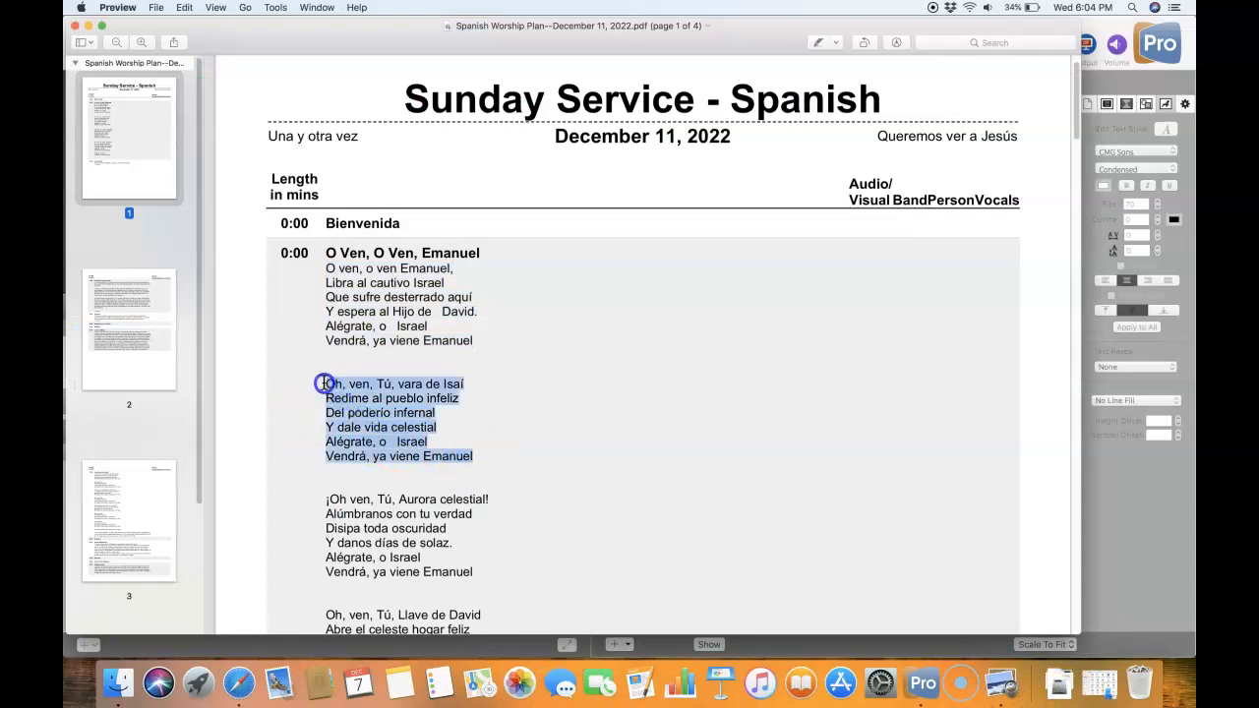
right_click(413, 386)
left_click(442, 427)
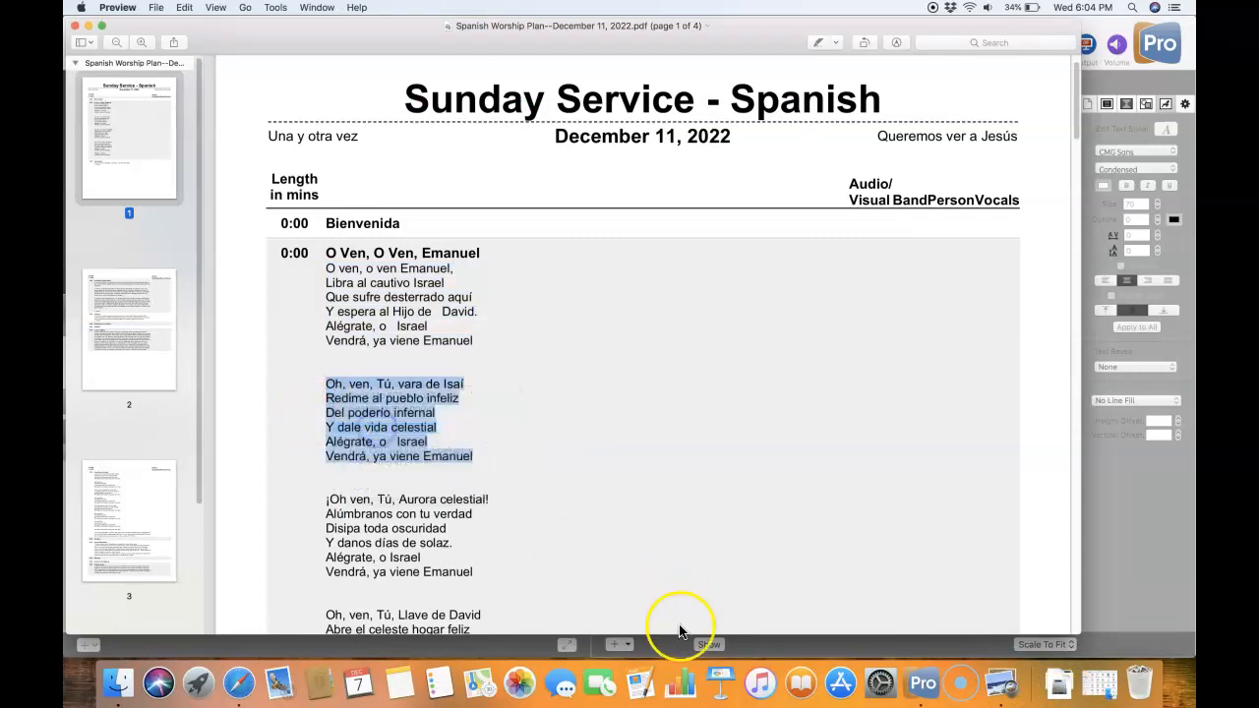
left_click(89, 27)
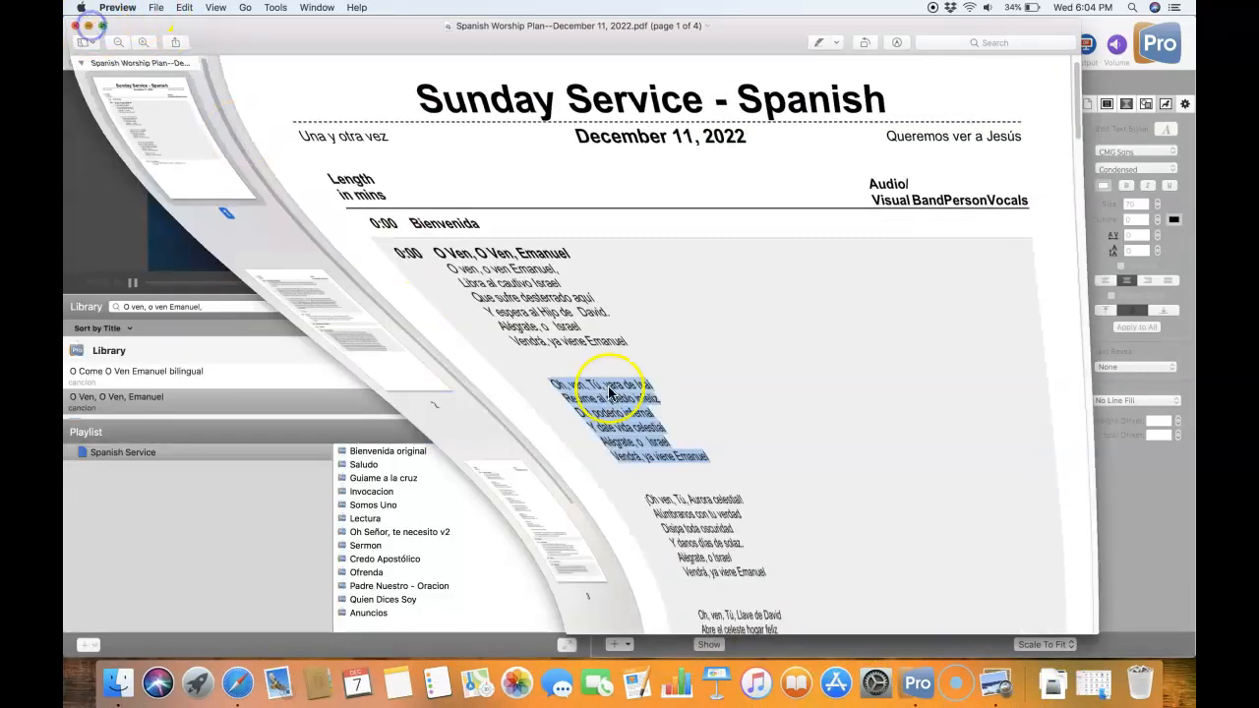
- Replace all the text on the third slide with the copied second verse, matching the existing text style
double_click(860, 383)
key("super+a")
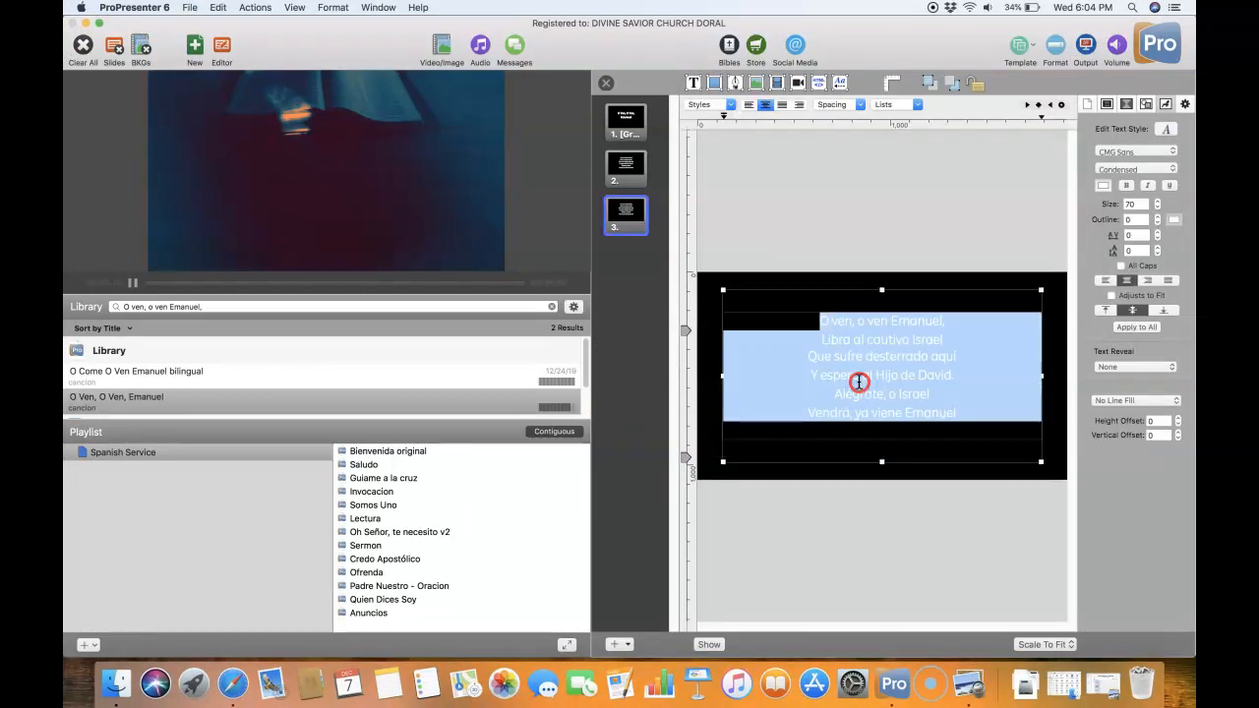
right_click(860, 383)
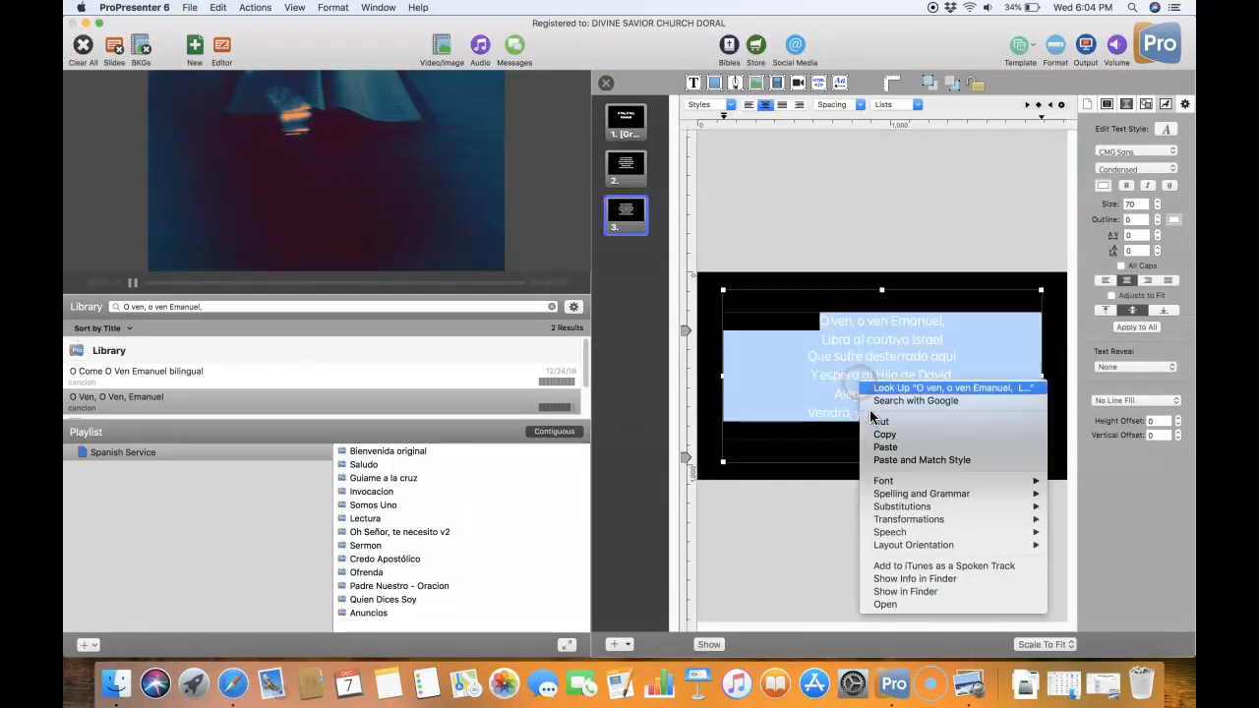
left_click(903, 464)
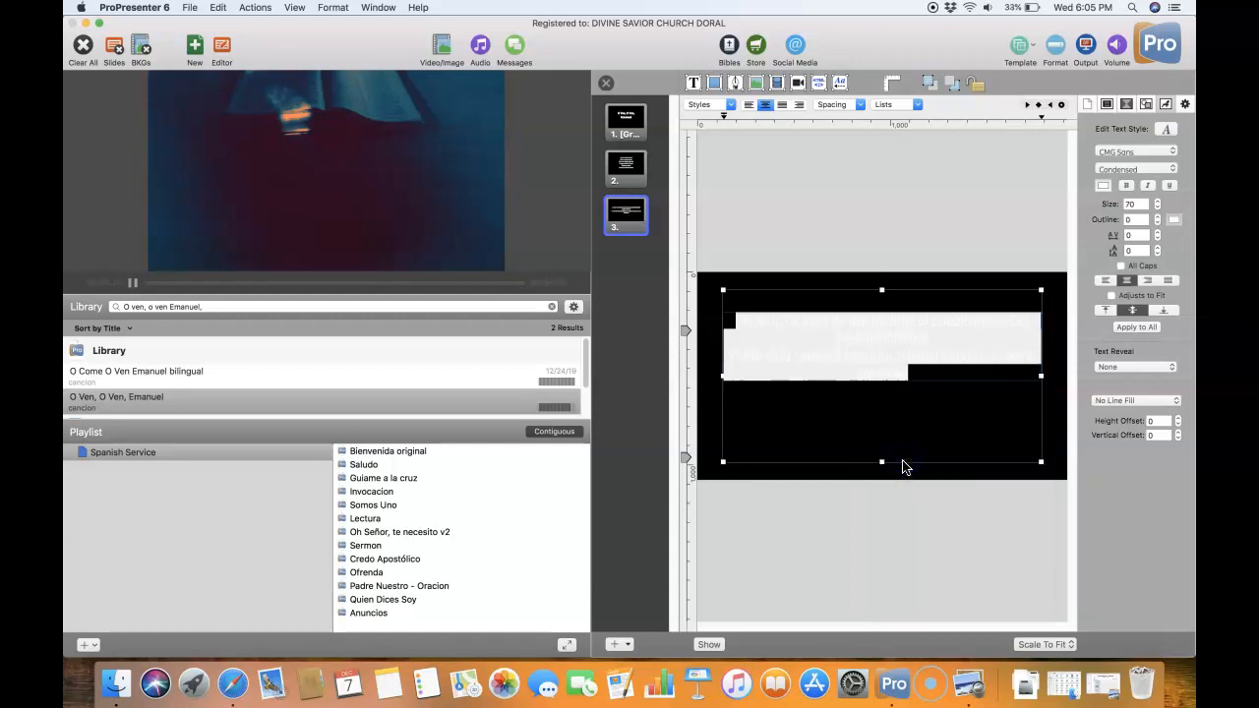
left_click(718, 393)
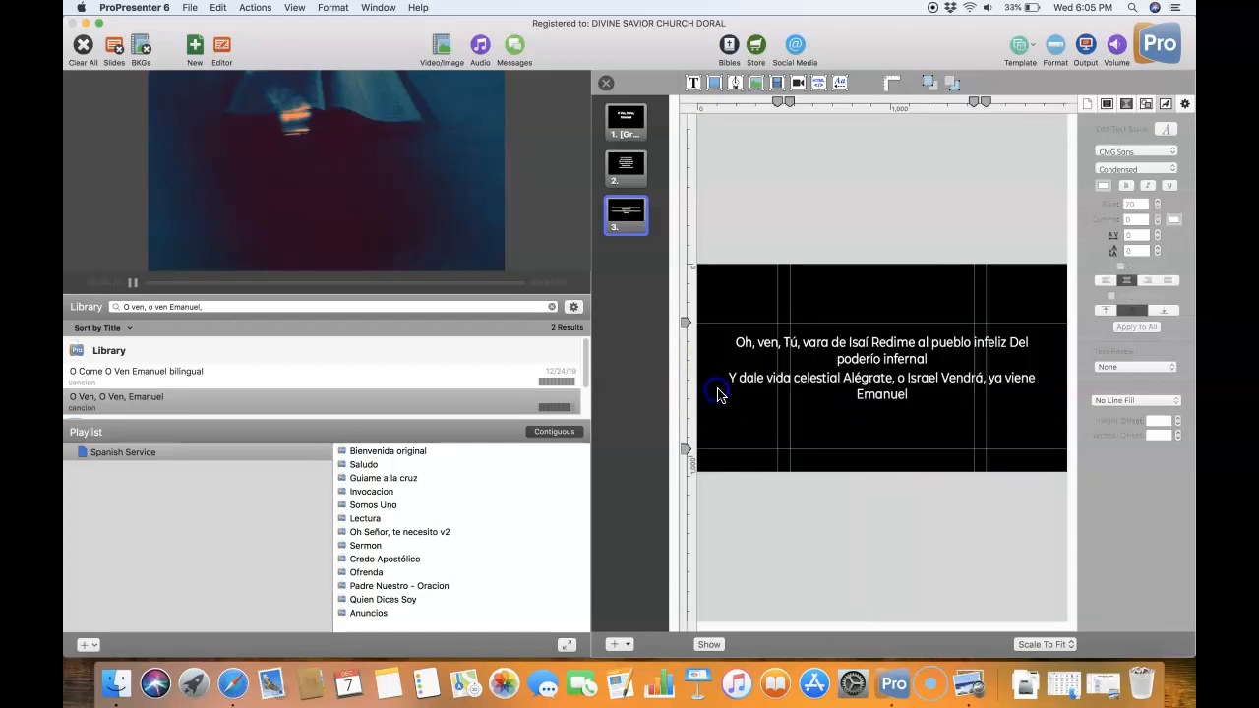
- Break the third slide's verse into separate lines before "Redime", "Del poderío", "Y dale vida" and "Alégrate"
left_click(875, 344)
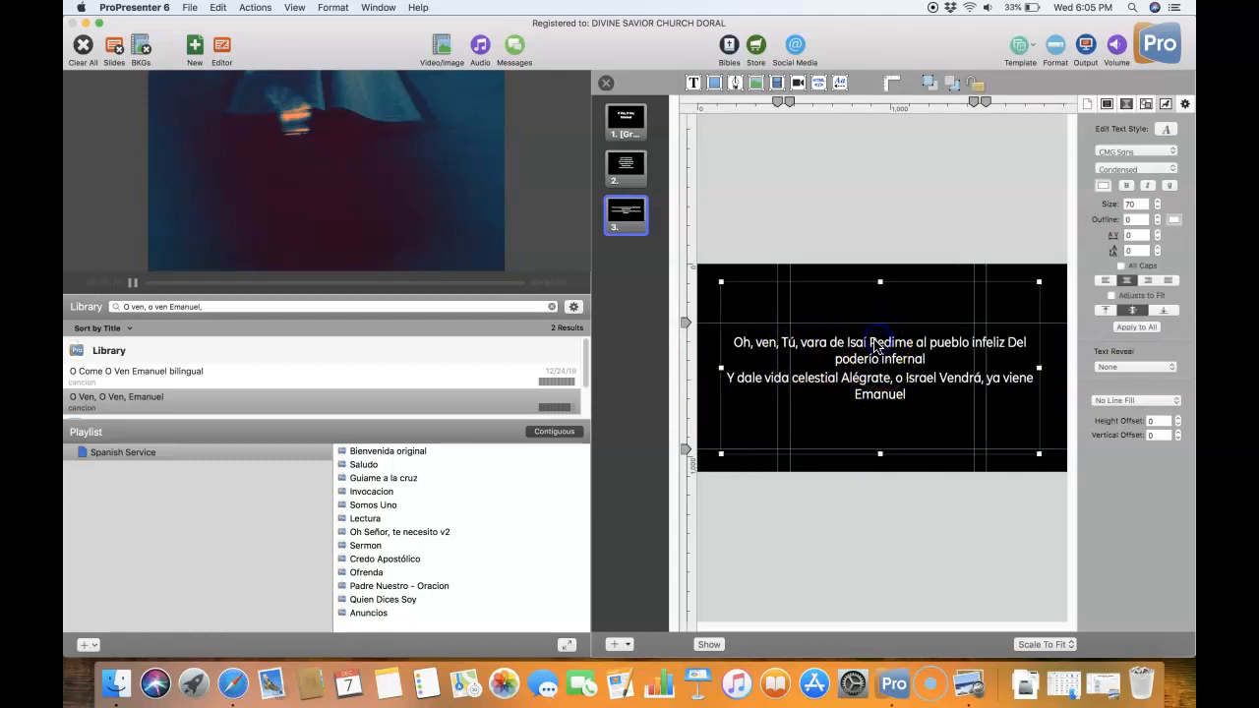
double_click(873, 343)
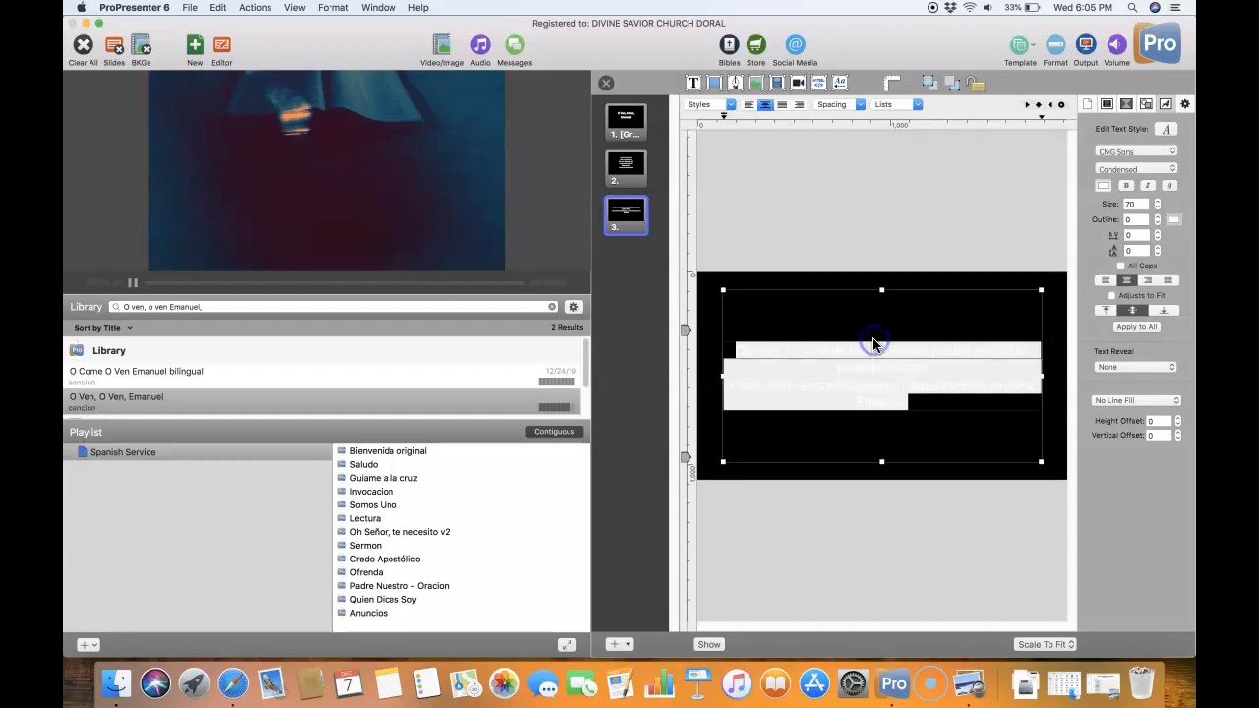
left_click(873, 347)
key("Return")
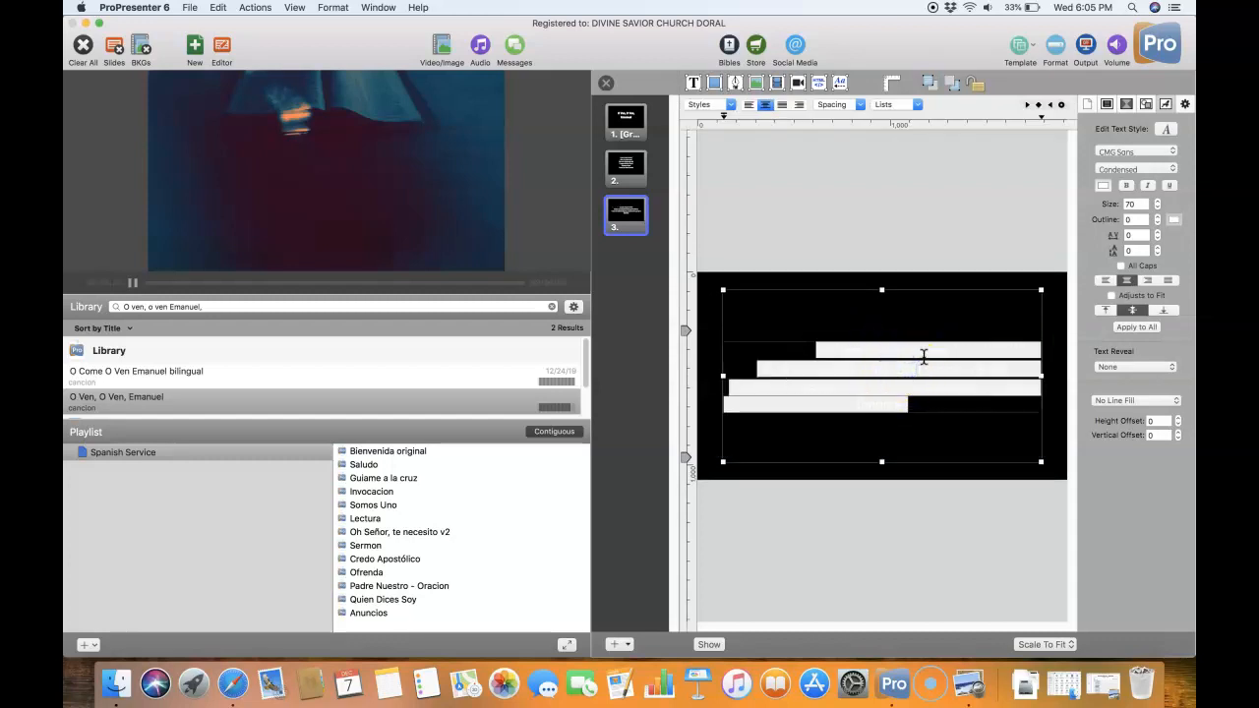
left_click(888, 398)
key("Return")
left_click(845, 410)
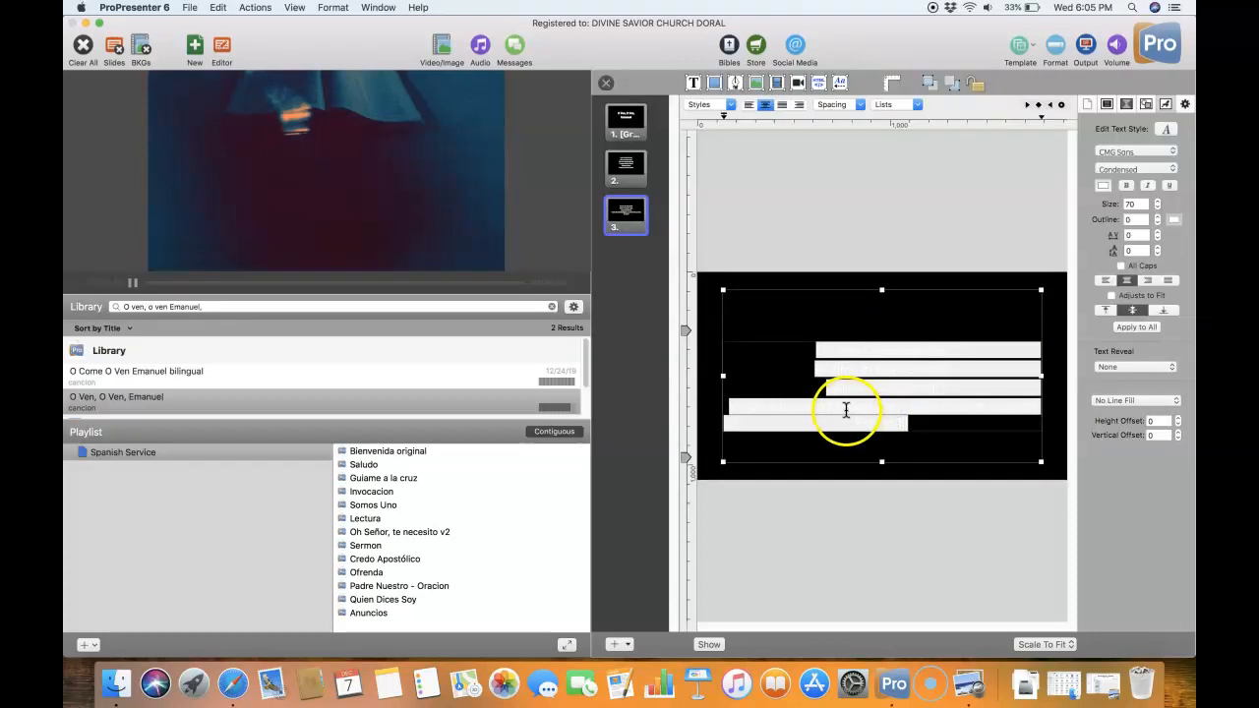
left_click(843, 407)
key("Return")
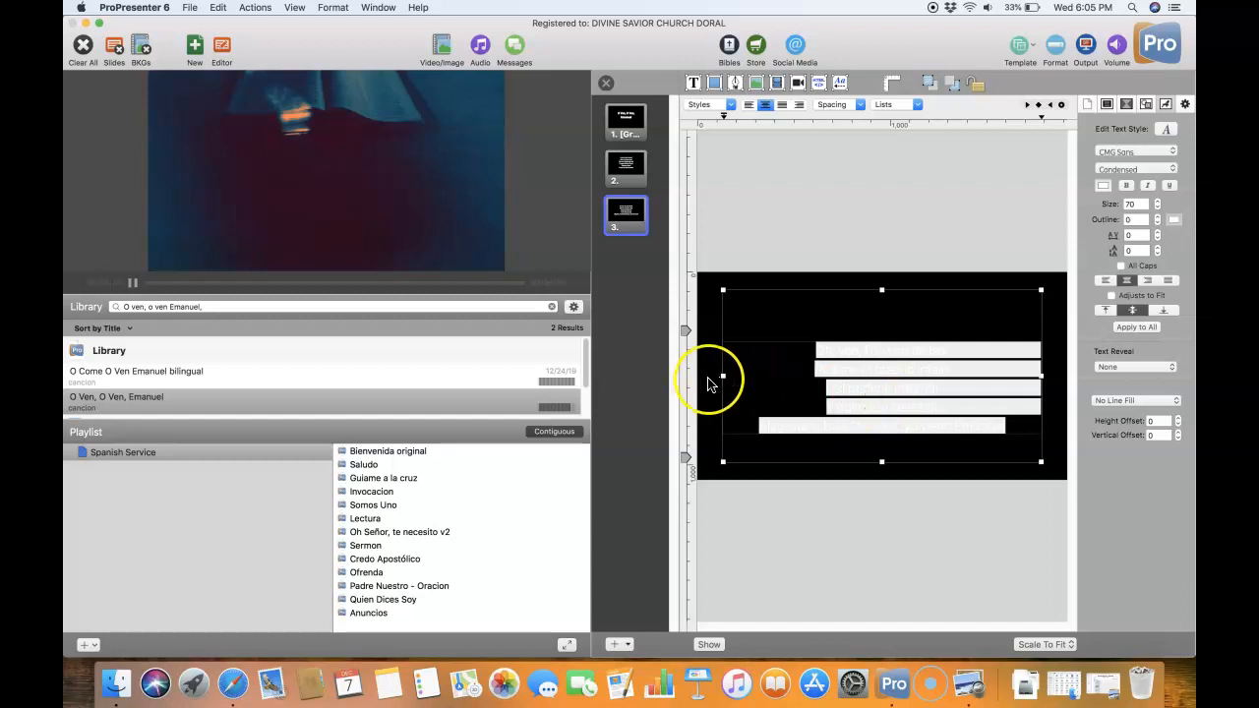
left_click(716, 376)
- Split the verse's last line before "ya viene Emanuel" on the third slide and deselect the text box
left_click(895, 413)
left_click(902, 410)
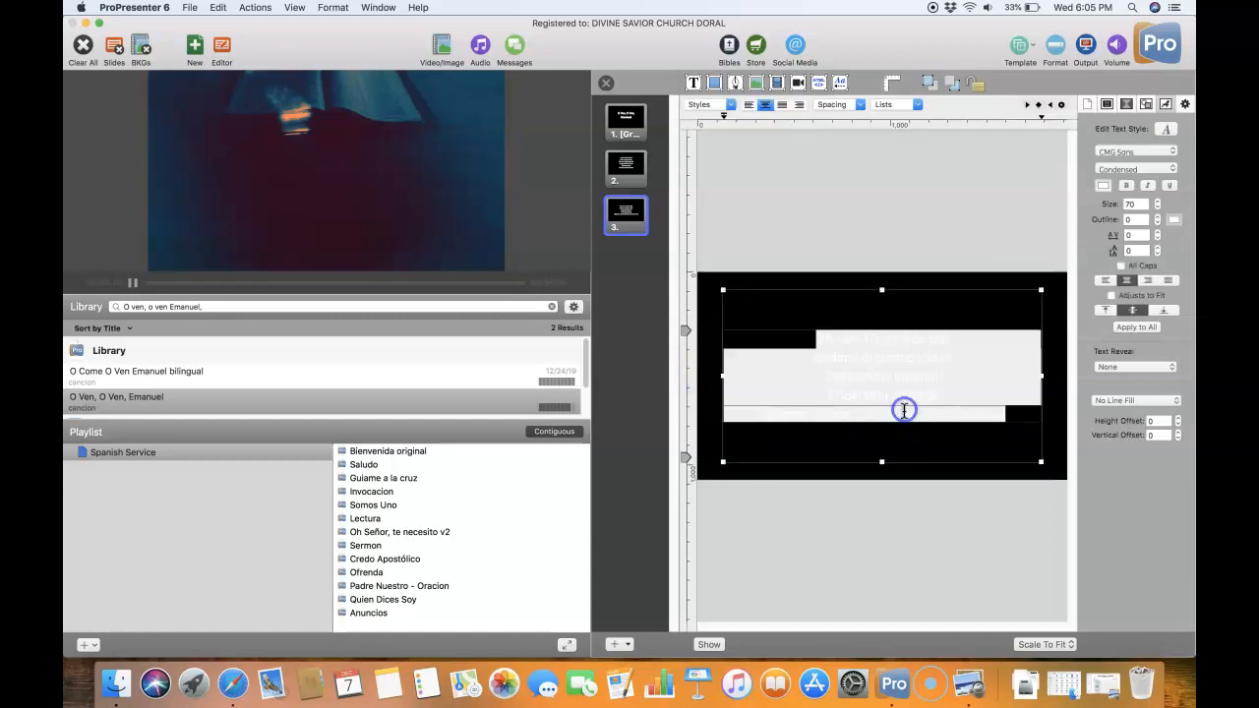
key("super+z")
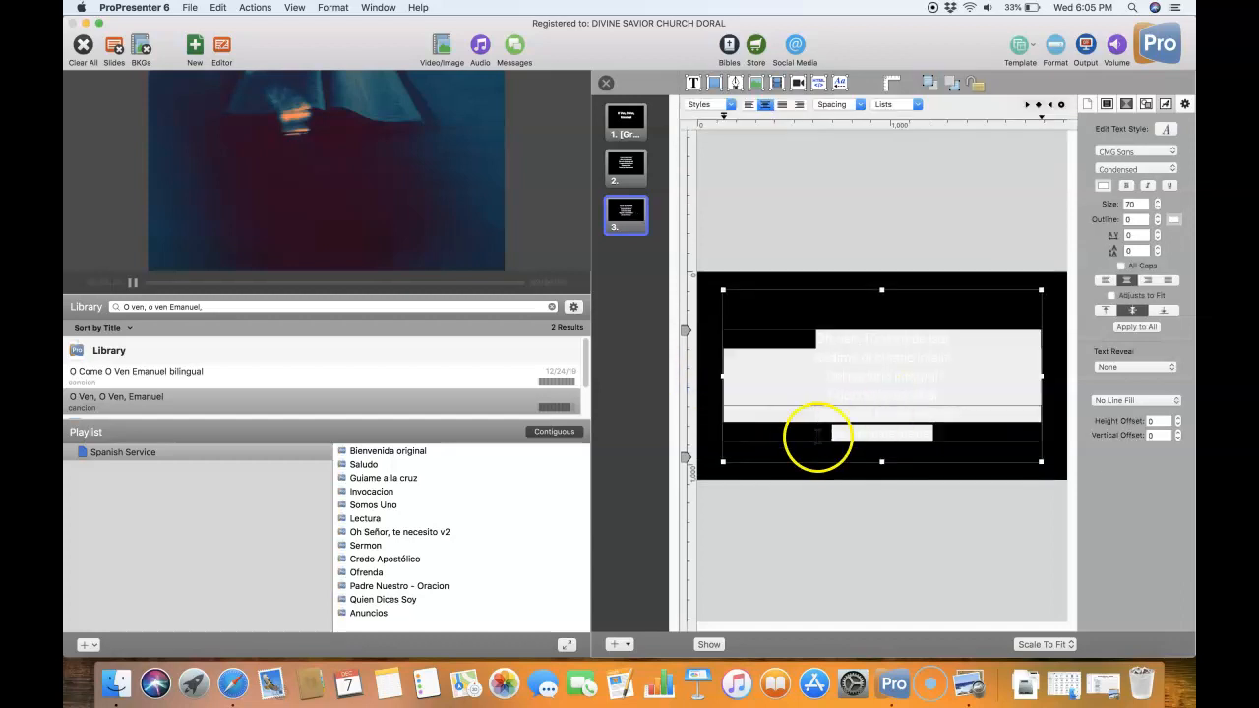
left_click(714, 456)
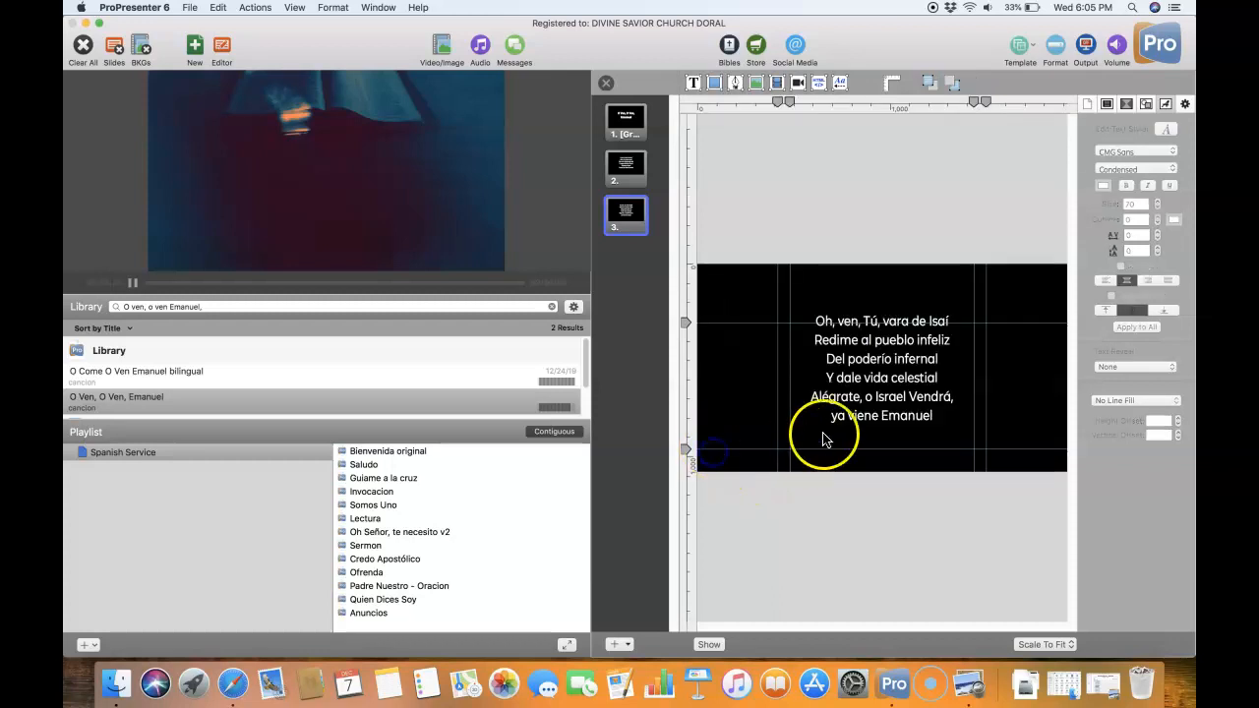
left_click(870, 408)
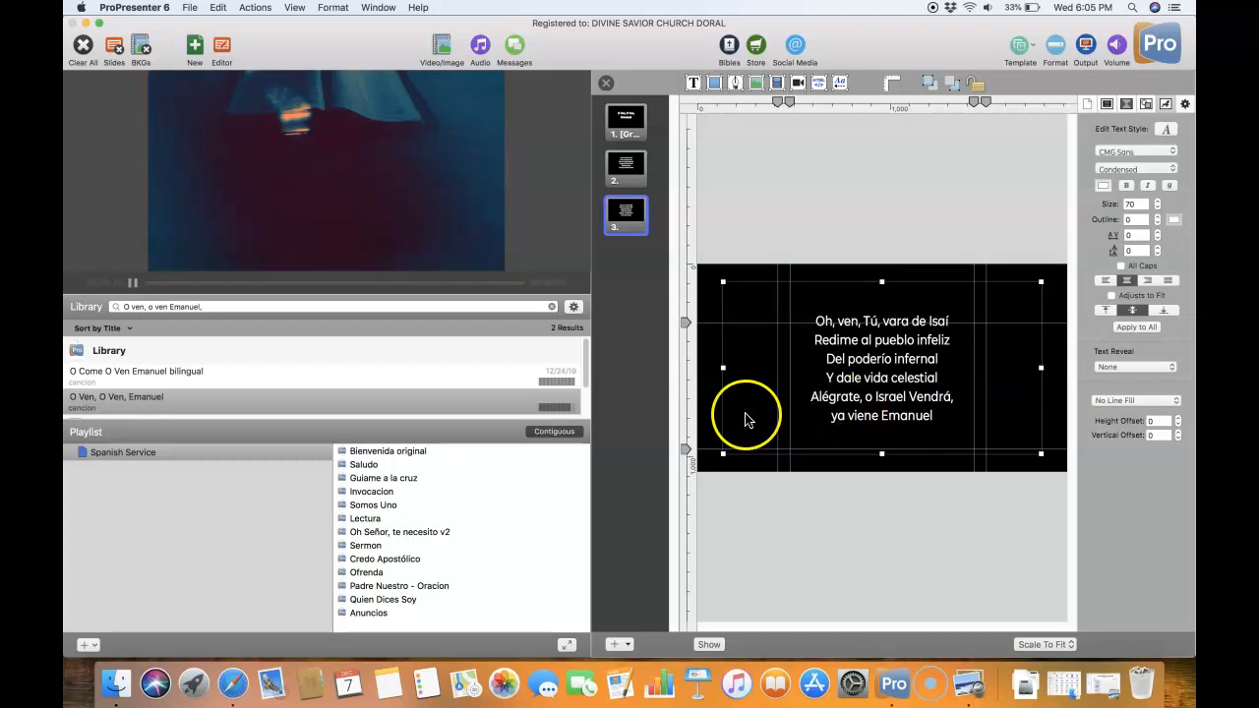
left_click(217, 8)
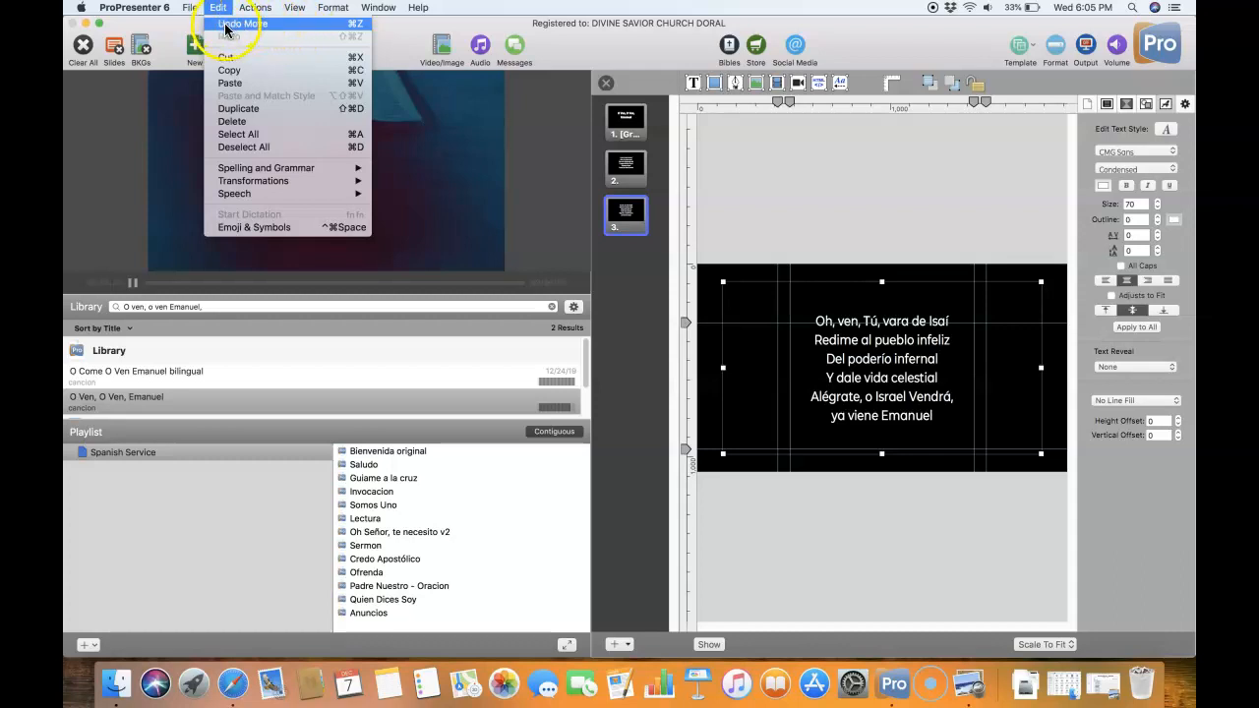
left_click(598, 239)
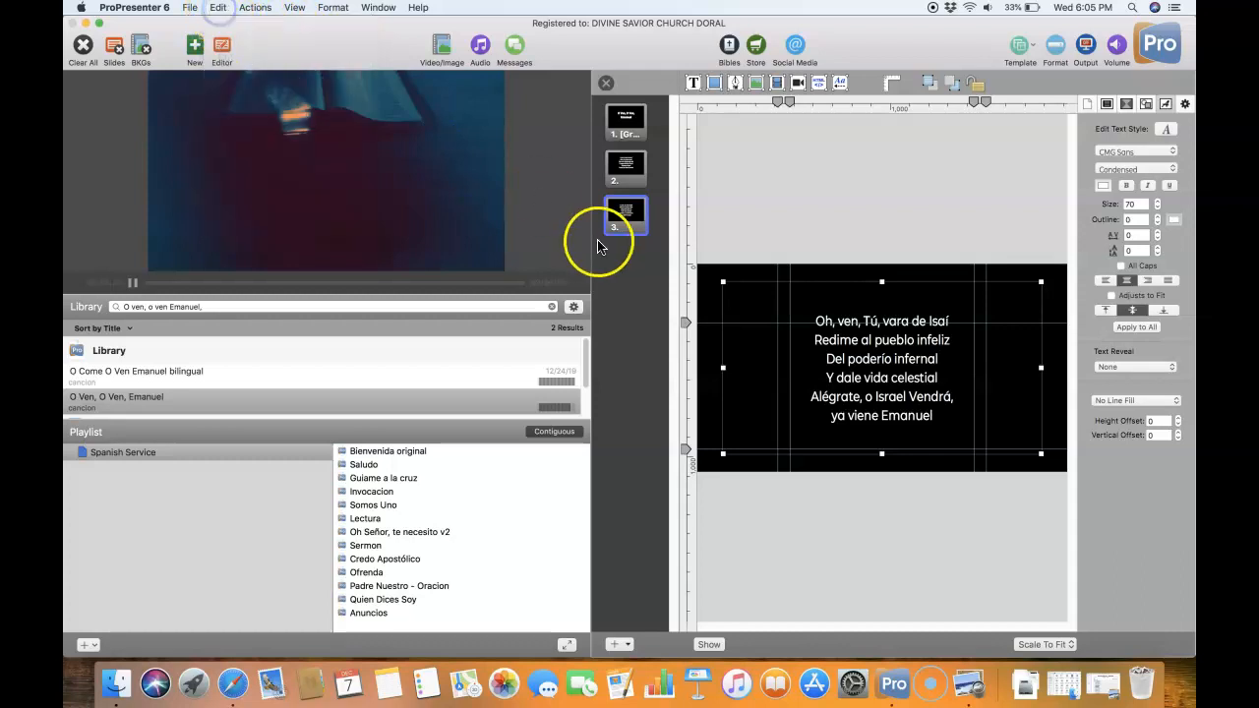
- Duplicate the third slide by copying and pasting it, and select the new fourth slide
right_click(633, 229)
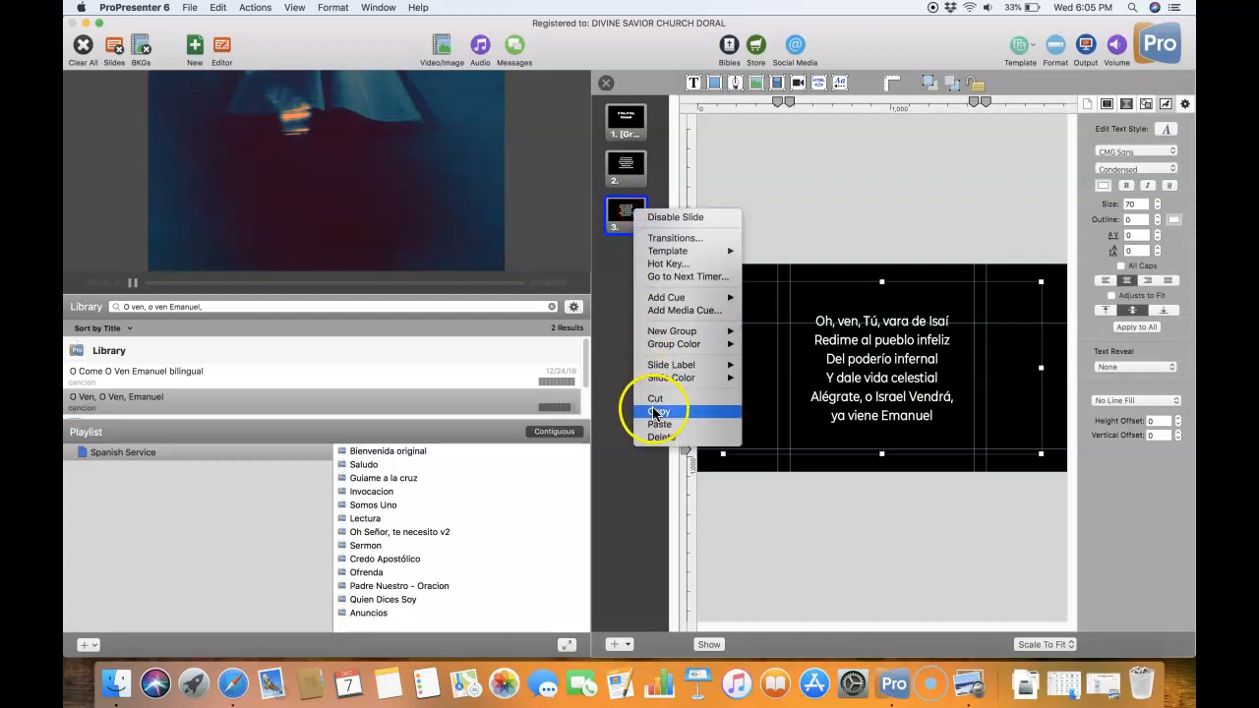
left_click(658, 411)
right_click(640, 218)
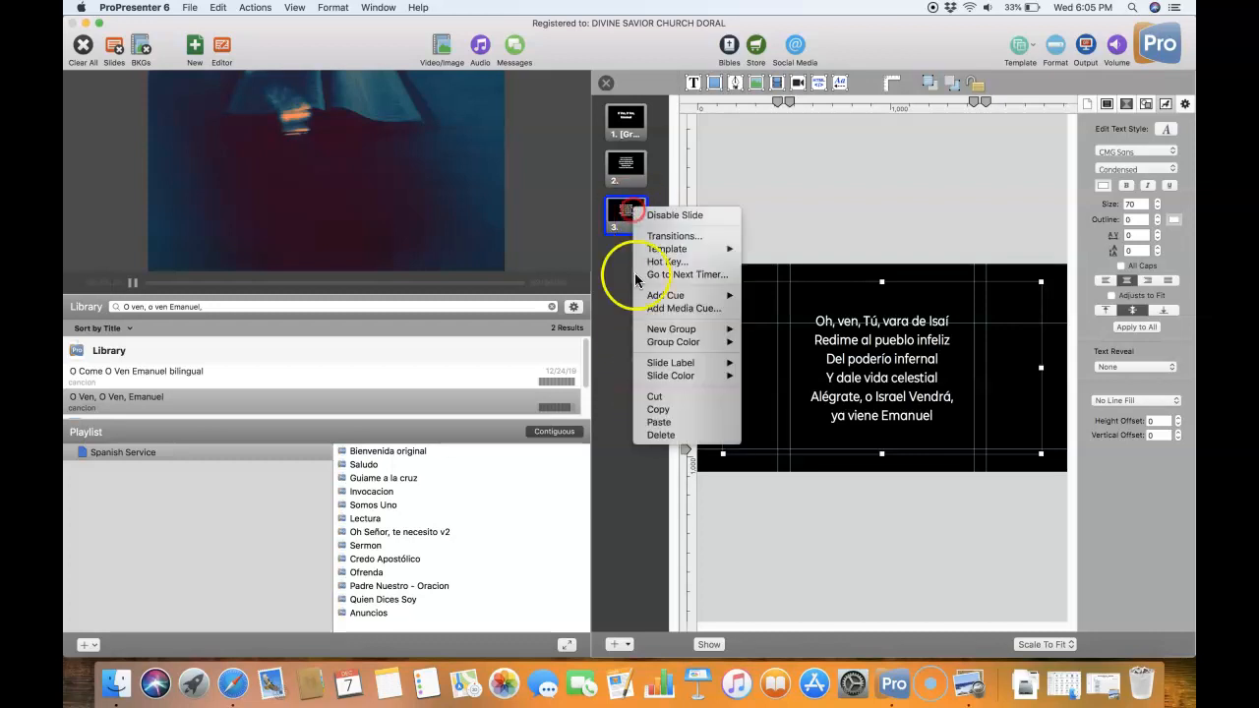
left_click(654, 423)
left_click(632, 262)
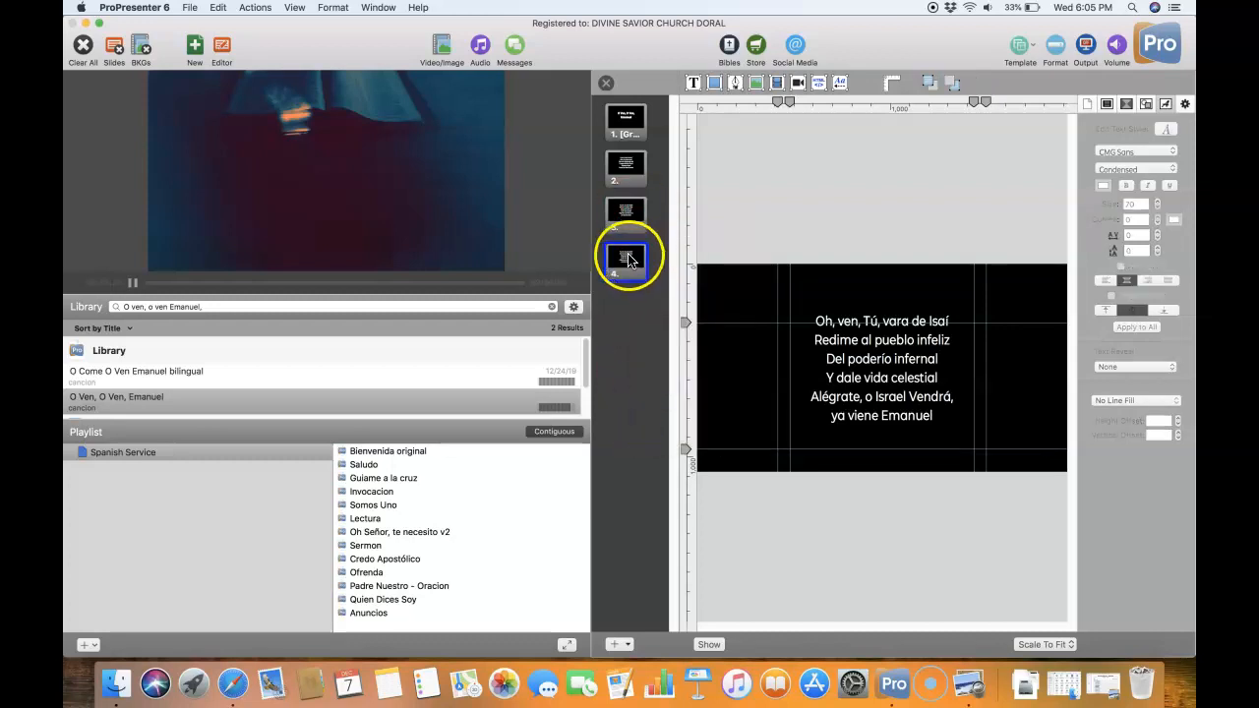
- Check the remaining verses of "O Ven, O Ven, Emanuel" in the Spanish worship plan PDF in Preview, then minimize the document
left_click(1087, 676)
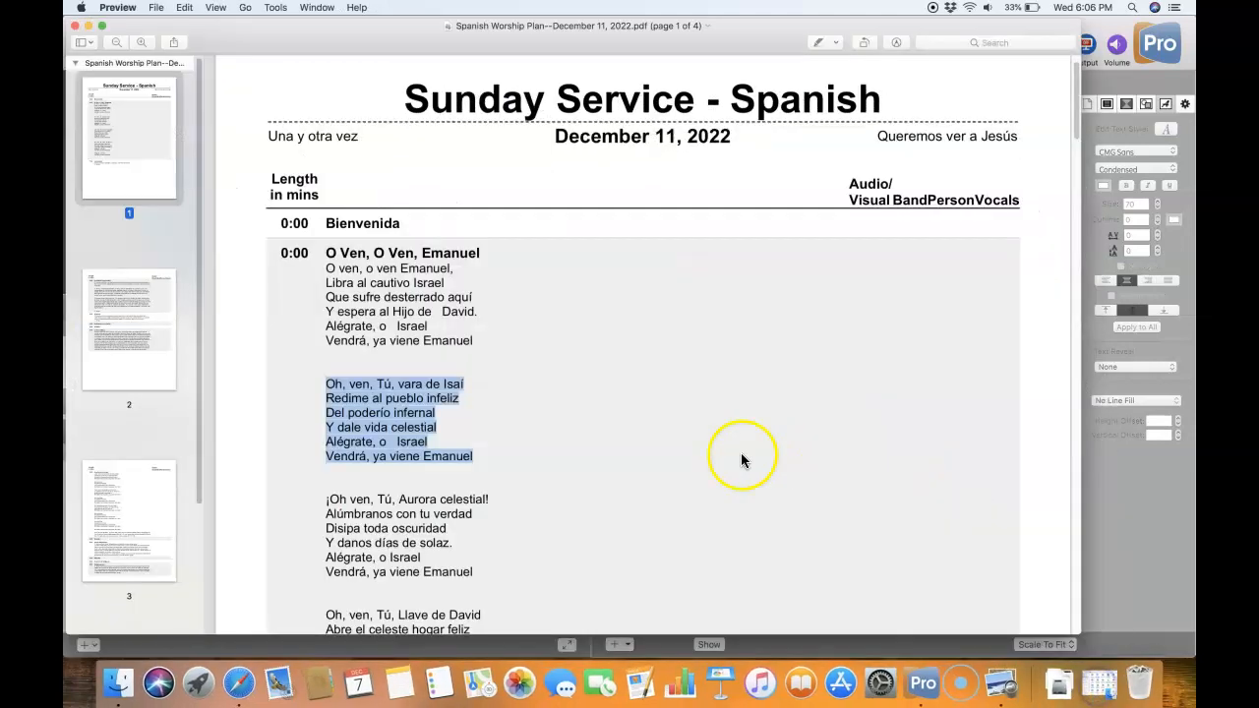
scroll(663, 518, "down", 5)
scroll(664, 526, "down", 4)
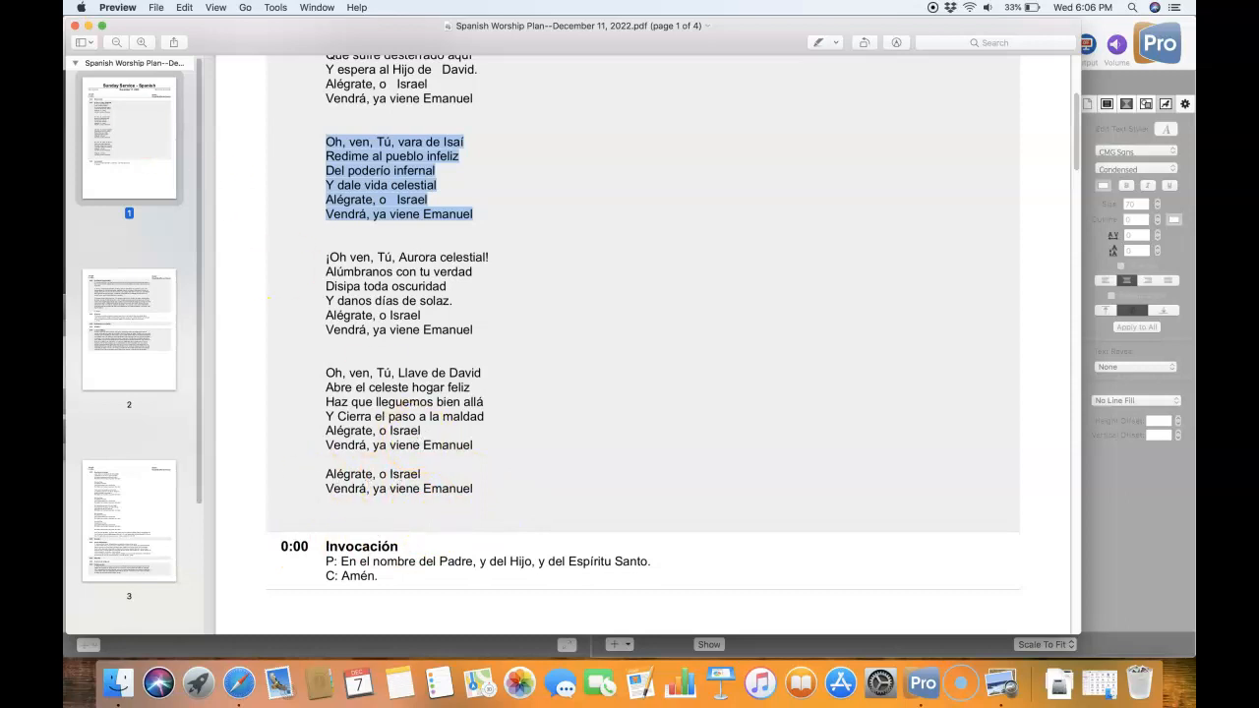
left_click(89, 27)
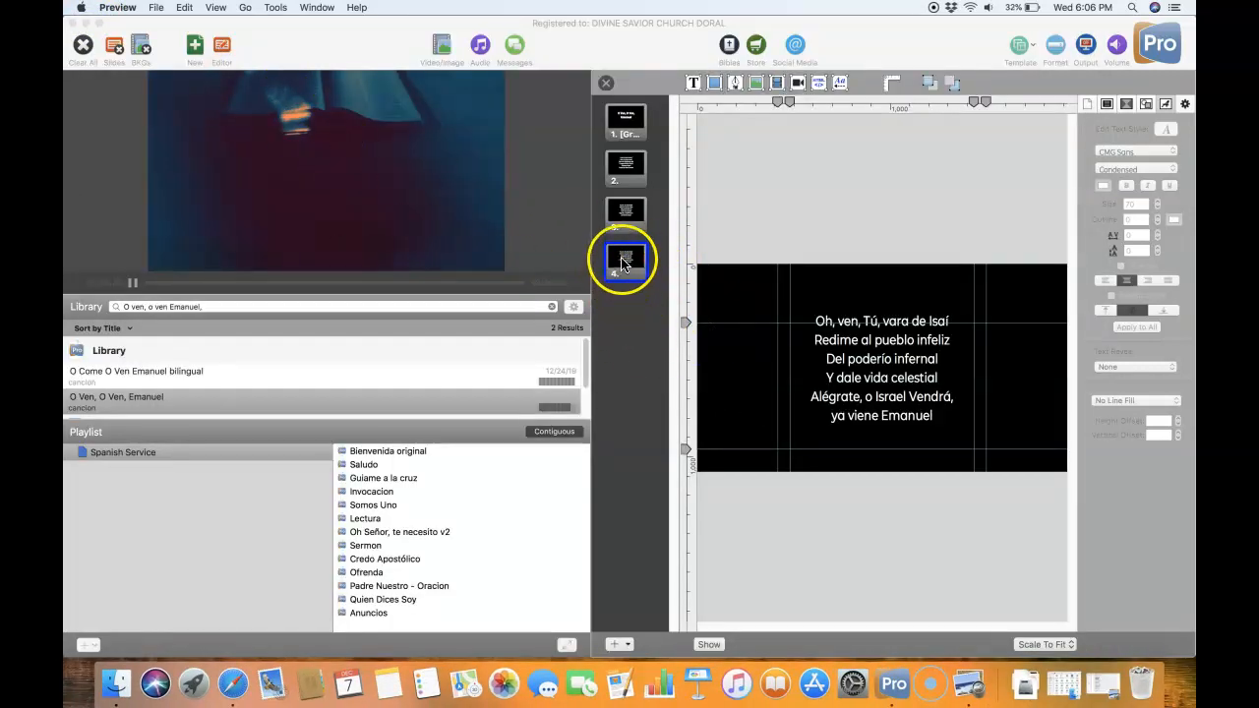
- Add a blank fifth slide to the song, then leave the slide editor and show the title slide live
left_click(614, 645)
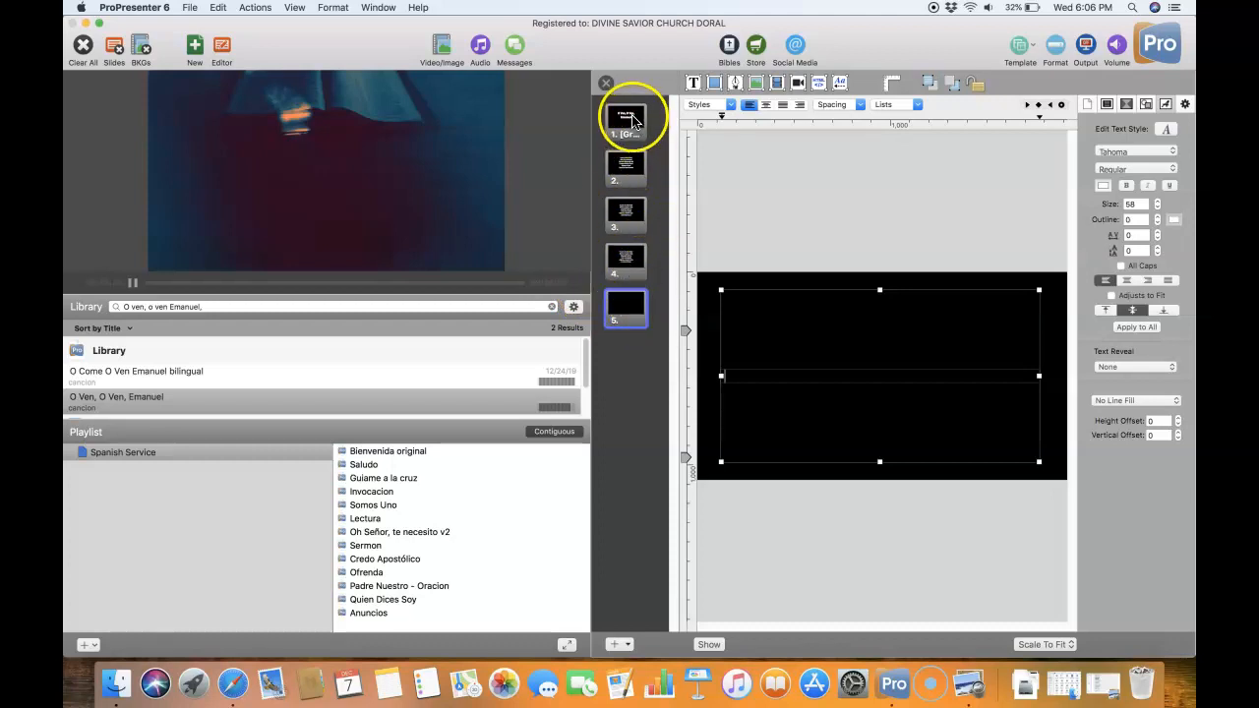
left_click(223, 46)
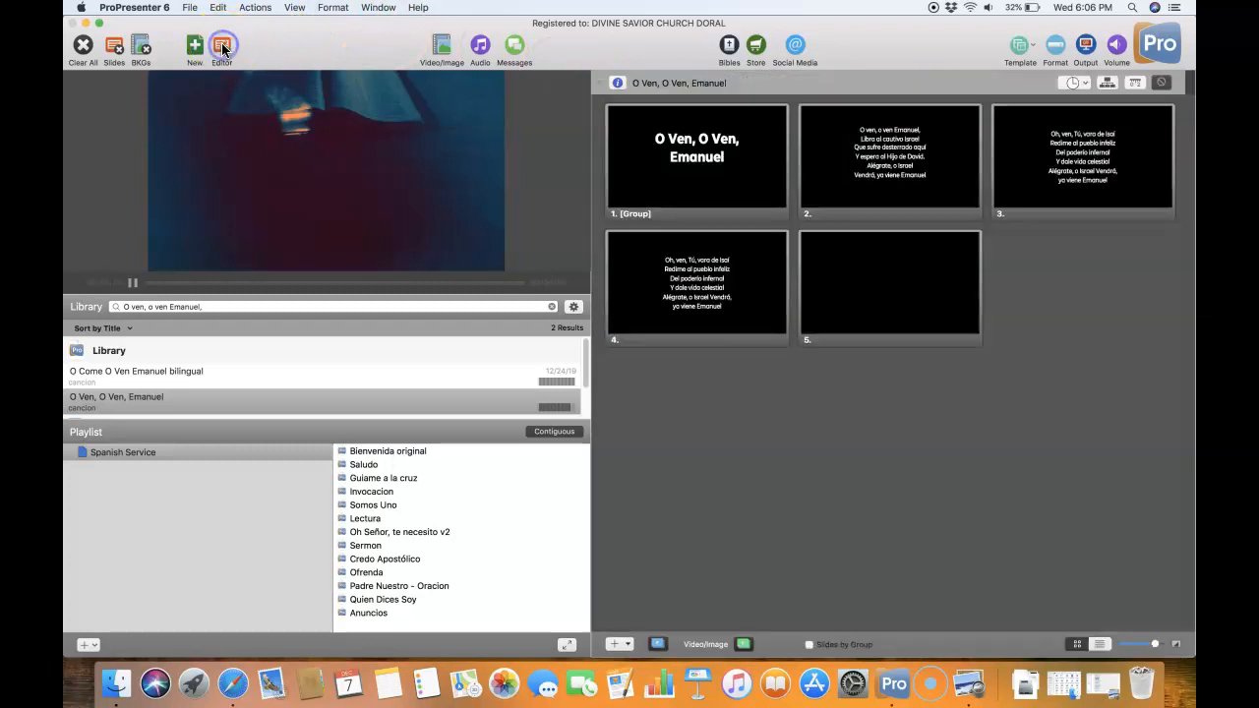
left_click(686, 169)
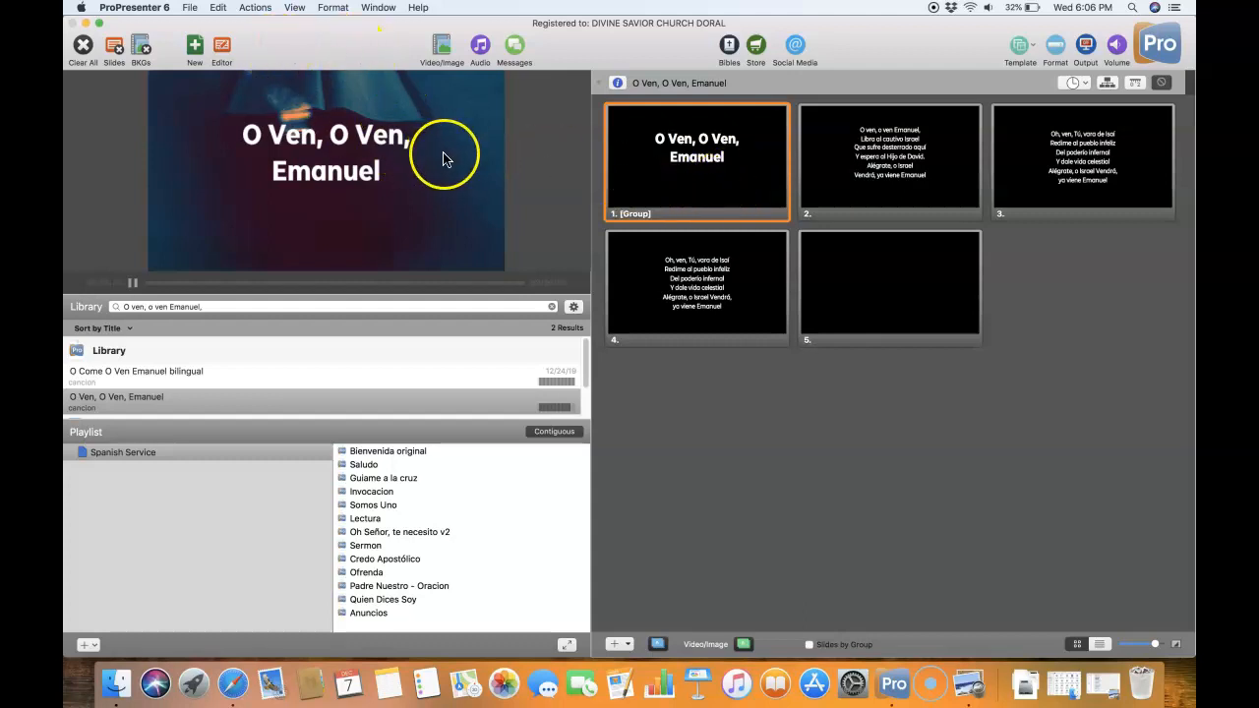
- Show the Video/Image Bin below the slides and enlarge it to fit several rows of thumbnails
left_click(295, 9)
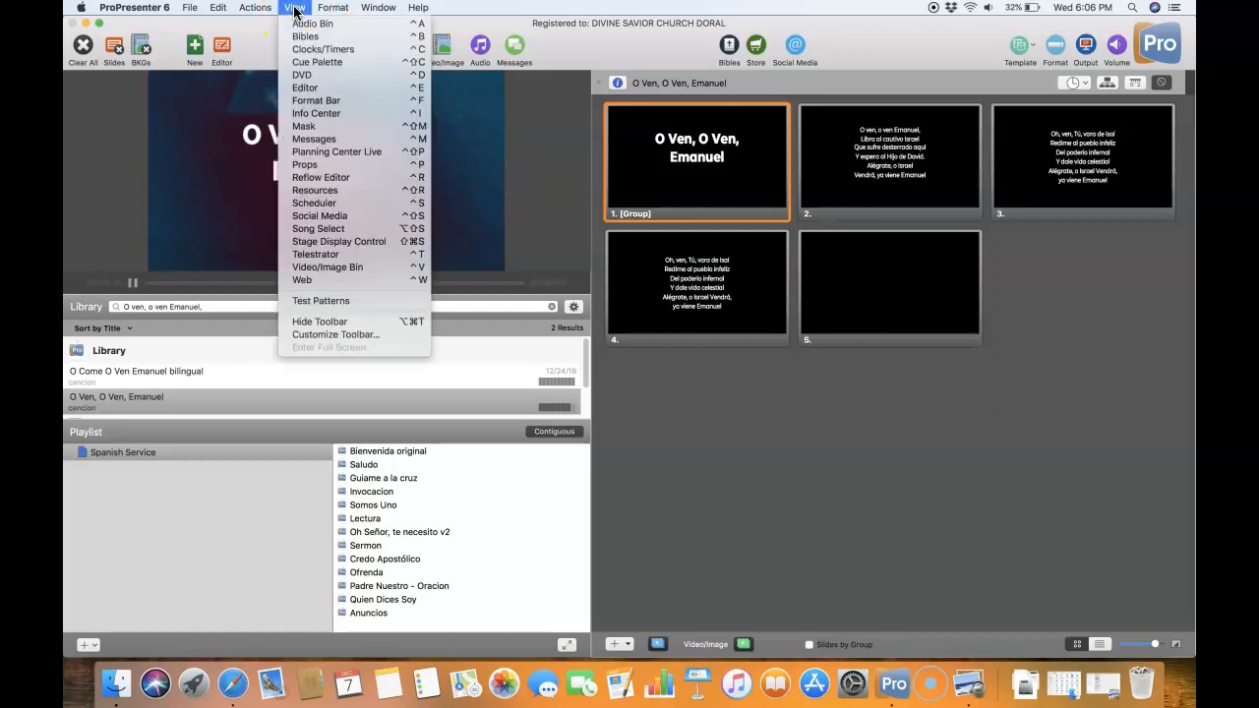
left_click(334, 267)
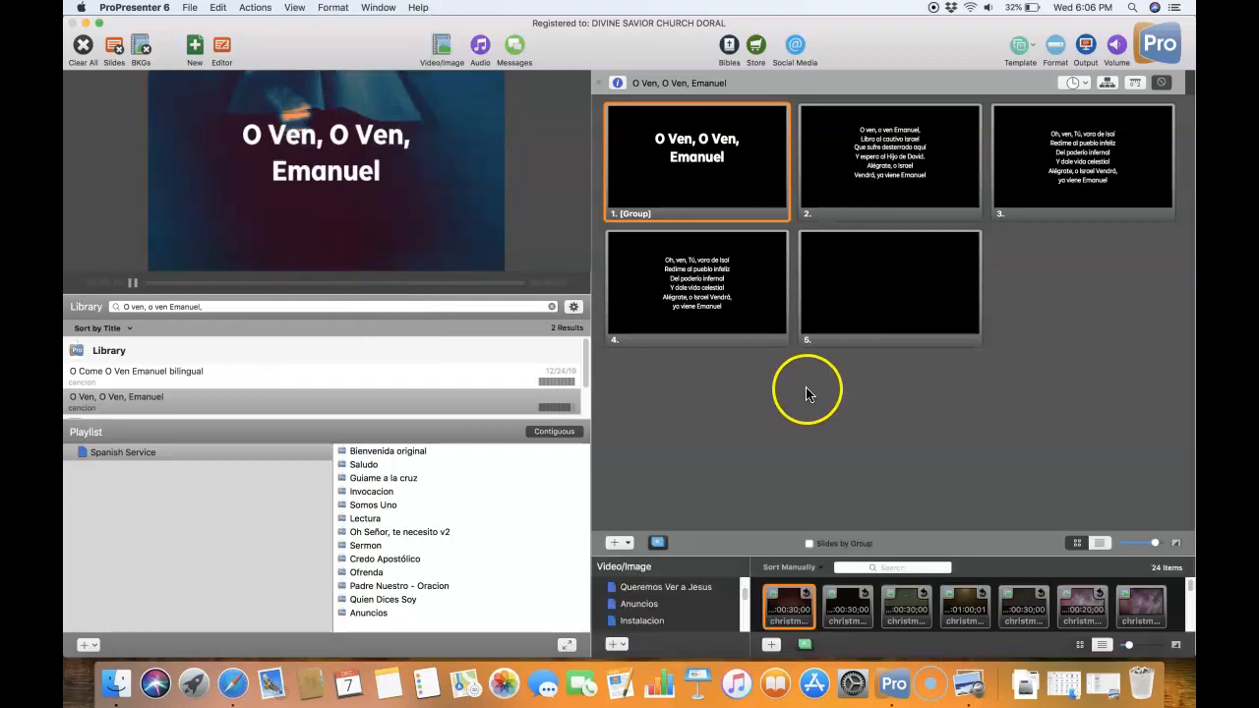
left_click_drag(750, 547, 751, 438)
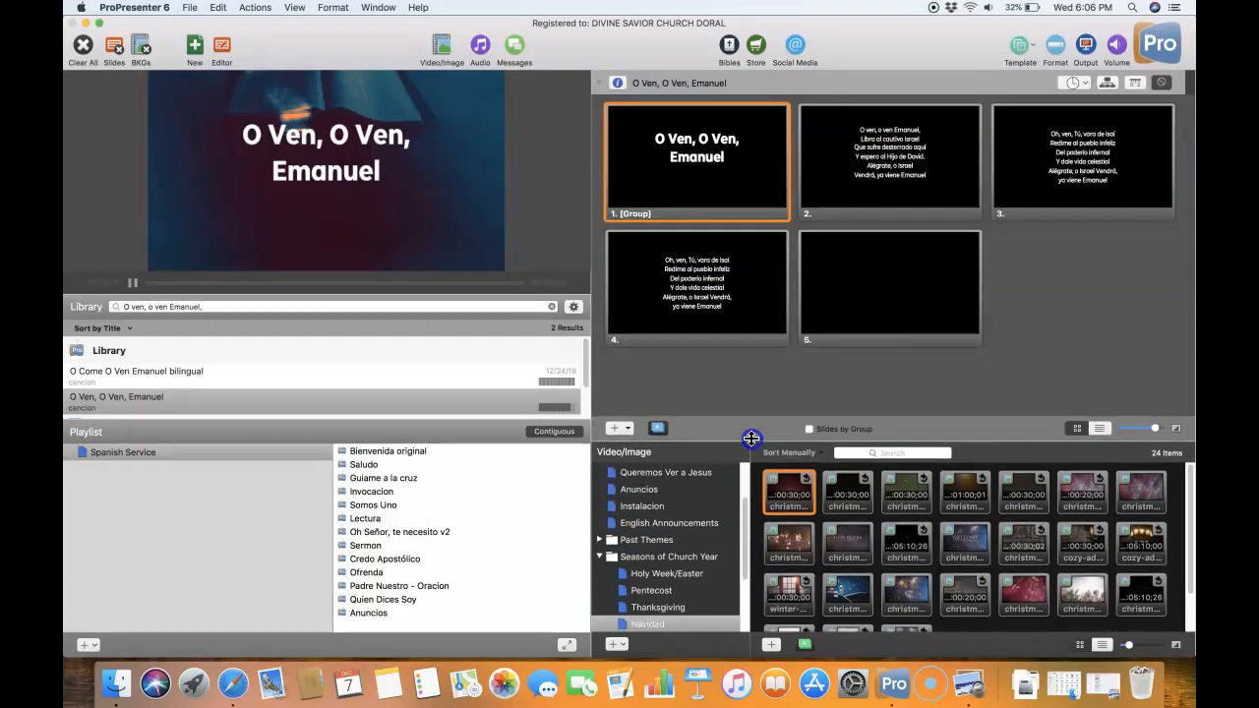